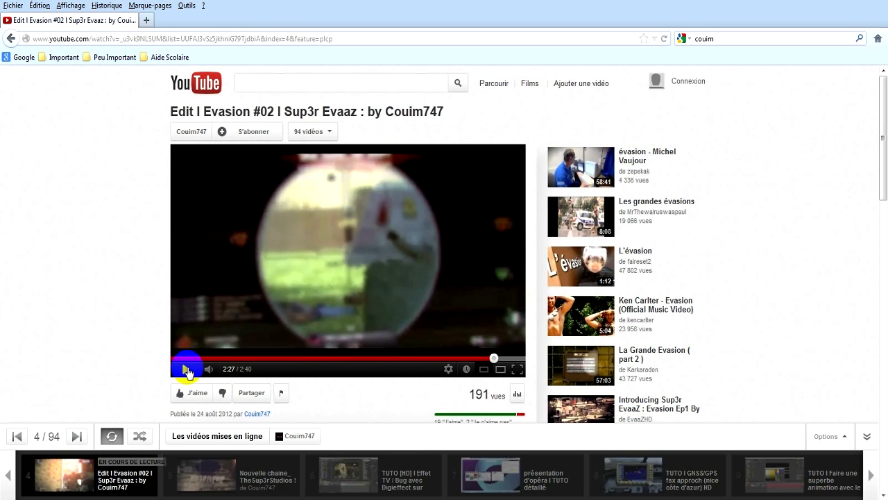
# Mute the example YouTube video and replay the transition at around 2:27, pausing it on the split
pyautogui.click(185, 373)
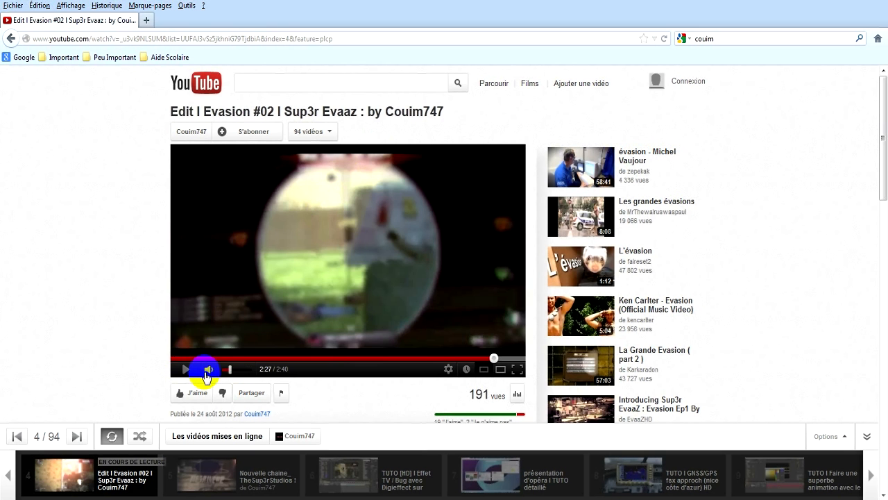
pyautogui.click(349, 256)
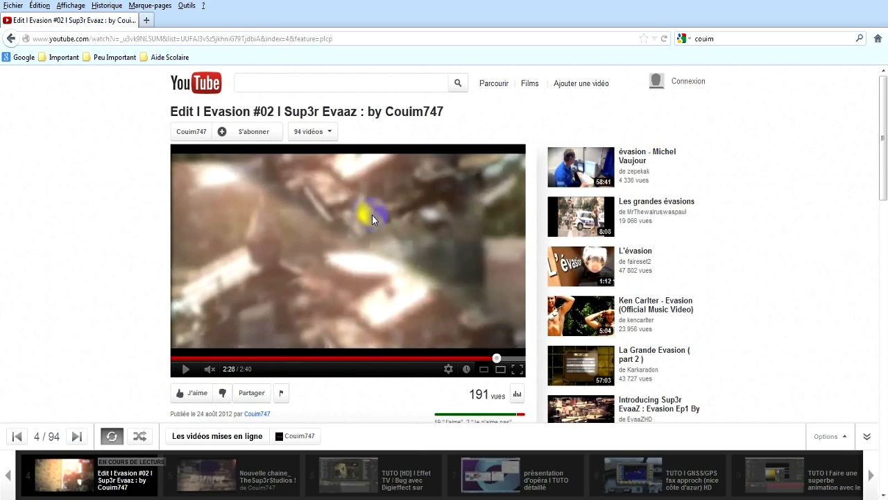
pyautogui.click(282, 309)
pyautogui.click(290, 298)
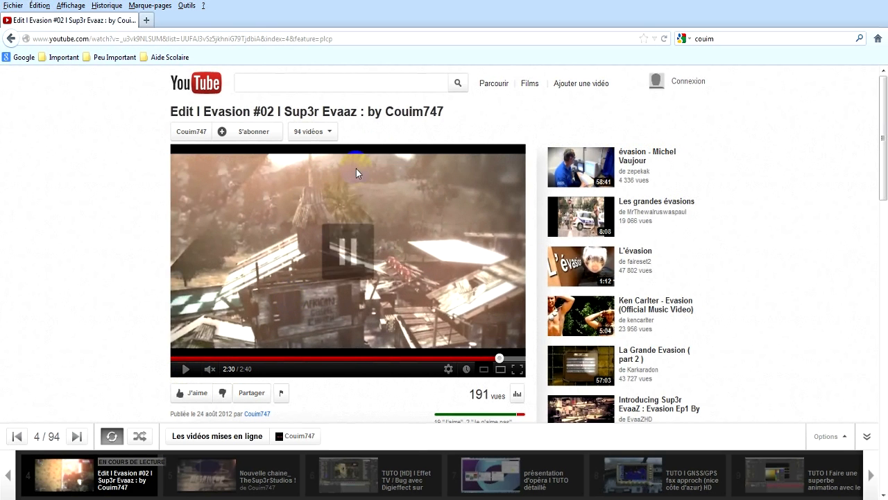
pyautogui.click(485, 358)
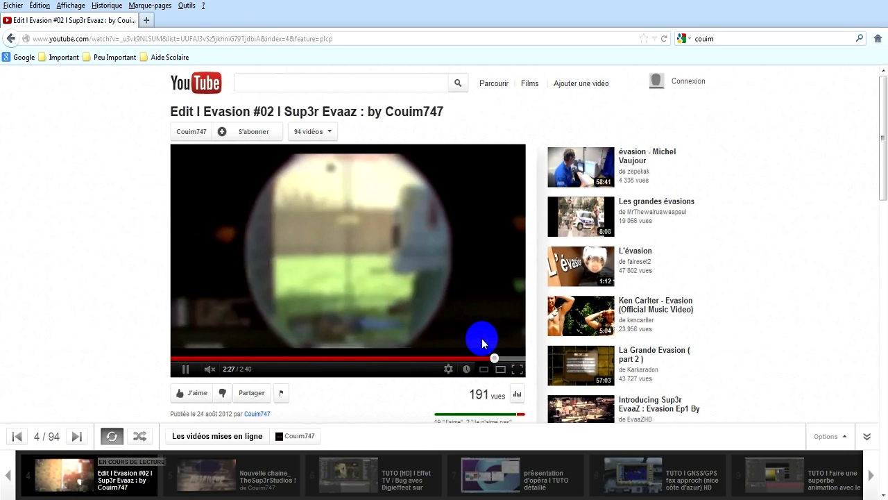
pyautogui.click(440, 324)
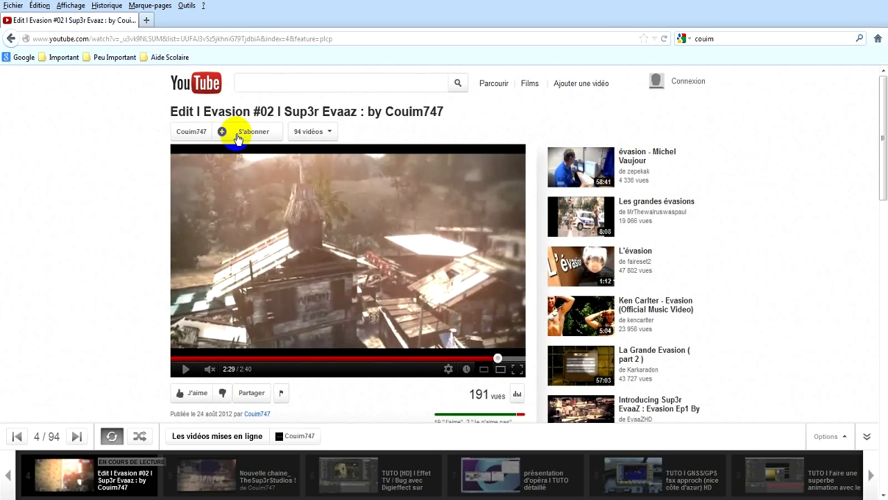
# Switch to After Effects and examine the time-remapping keyframes of the two gameplay clips, leaving the lower clip selected
pyautogui.click(879, 2)
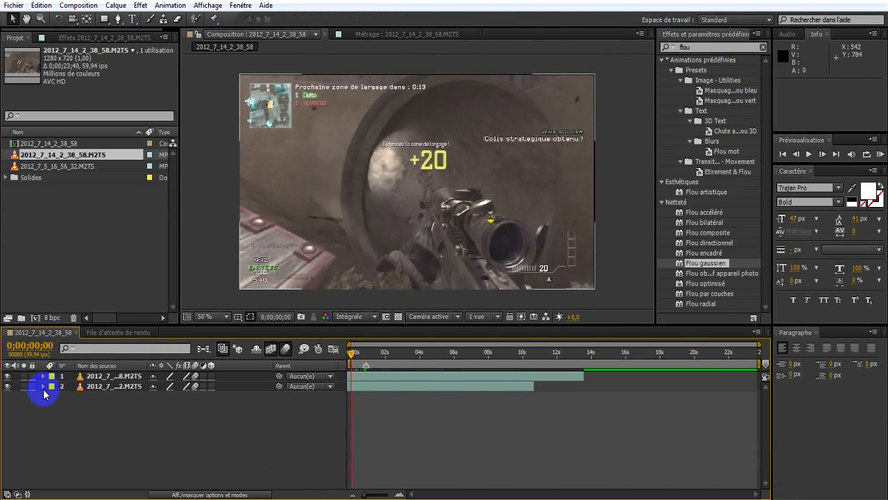
pyautogui.click(43, 375)
pyautogui.click(53, 396)
pyautogui.moveTo(390, 392); pyautogui.dragTo(373, 419)
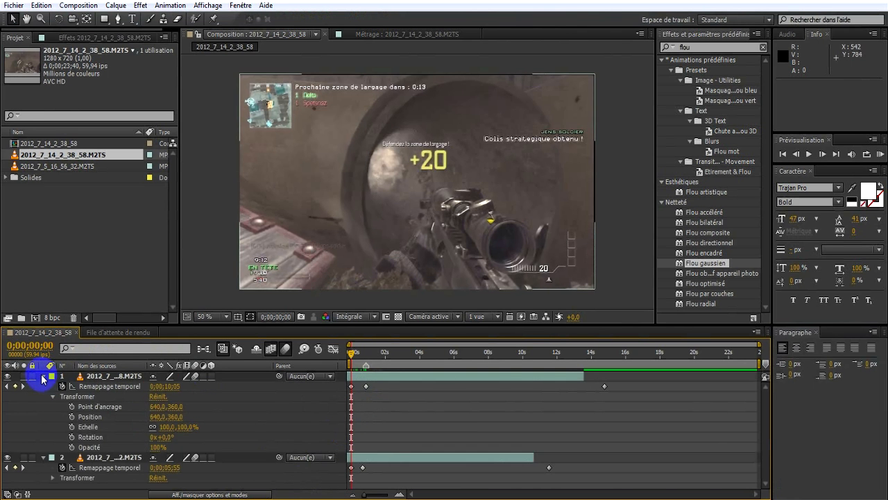
pyautogui.click(43, 376)
pyautogui.click(370, 379)
pyautogui.click(371, 386)
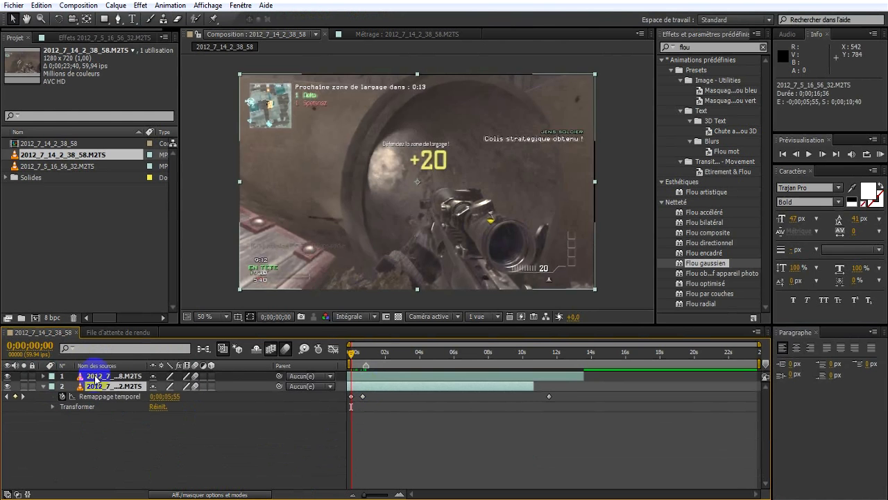
# Toggle the upper gameplay clip's visibility repeatedly to compare it with the clip beneath at the start of the composition
pyautogui.click(7, 376)
pyautogui.click(7, 376)
pyautogui.click(7, 376)
pyautogui.click(7, 376)
pyautogui.click(7, 377)
pyautogui.click(7, 377)
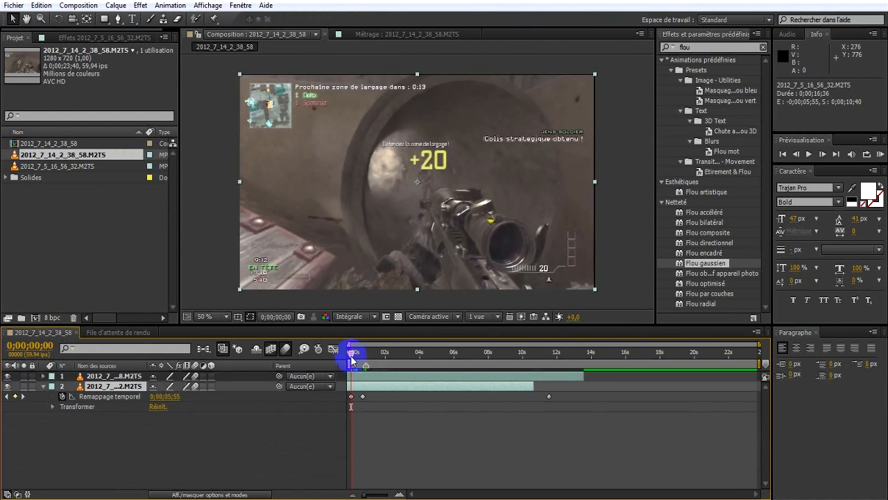
pyautogui.click(43, 377)
pyautogui.click(43, 376)
pyautogui.click(7, 377)
pyautogui.click(7, 376)
pyautogui.click(7, 377)
pyautogui.click(7, 376)
pyautogui.click(7, 376)
pyautogui.click(7, 376)
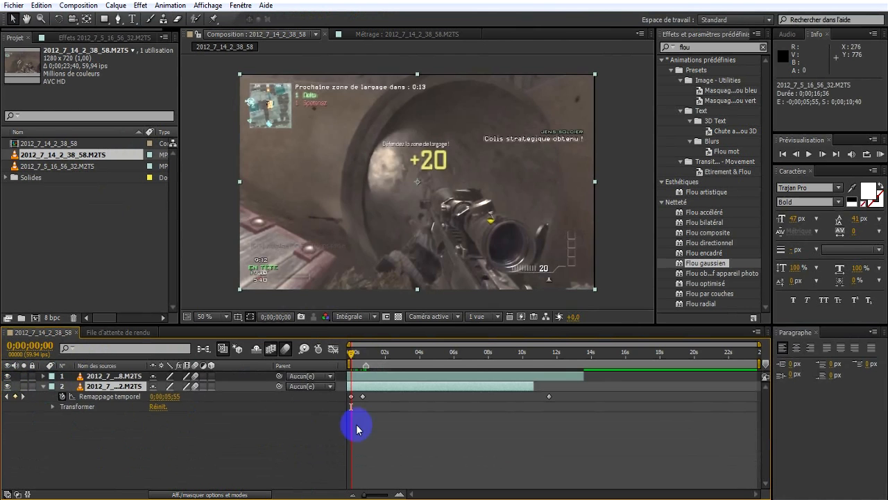
# Move the lower clip's second time-remapping keyframe to 0;00;00;52, in line with the upper clip's keyframe, and collapse both layers
pyautogui.click(362, 356)
pyautogui.moveTo(362, 360); pyautogui.dragTo(368, 365)
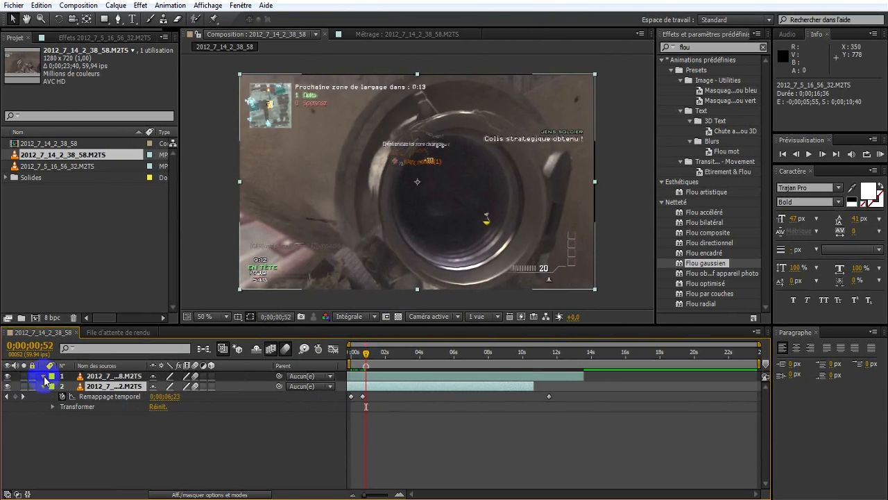
pyautogui.click(42, 376)
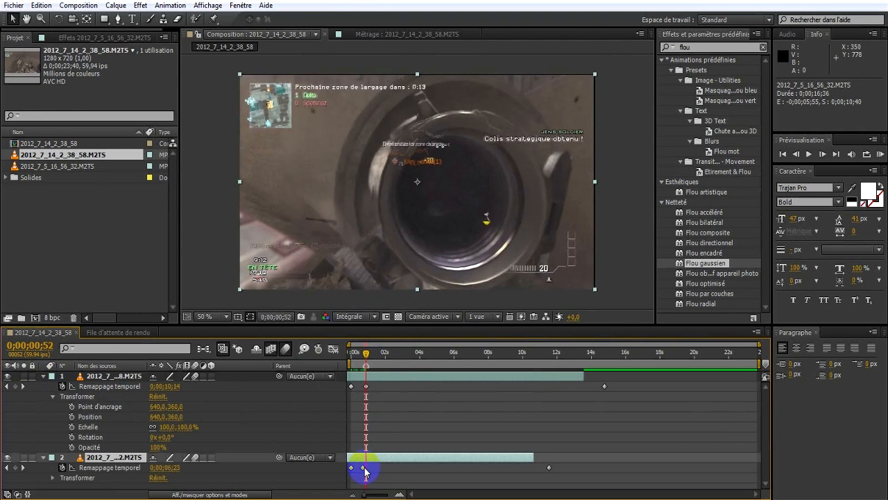
pyautogui.moveTo(363, 466); pyautogui.dragTo(367, 472)
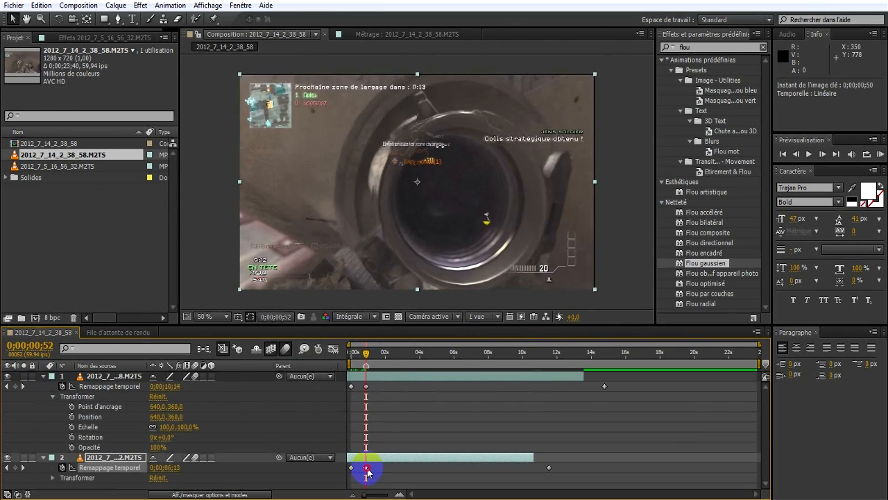
pyautogui.click(393, 421)
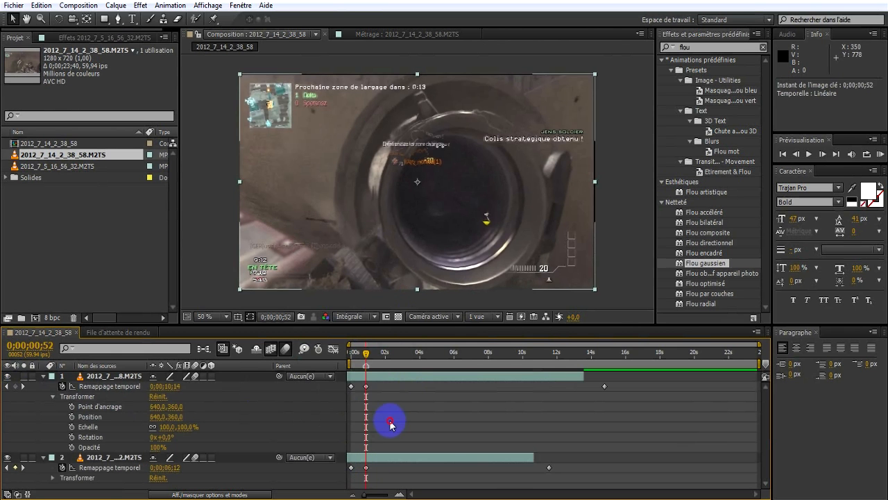
pyautogui.click(43, 376)
pyautogui.click(43, 386)
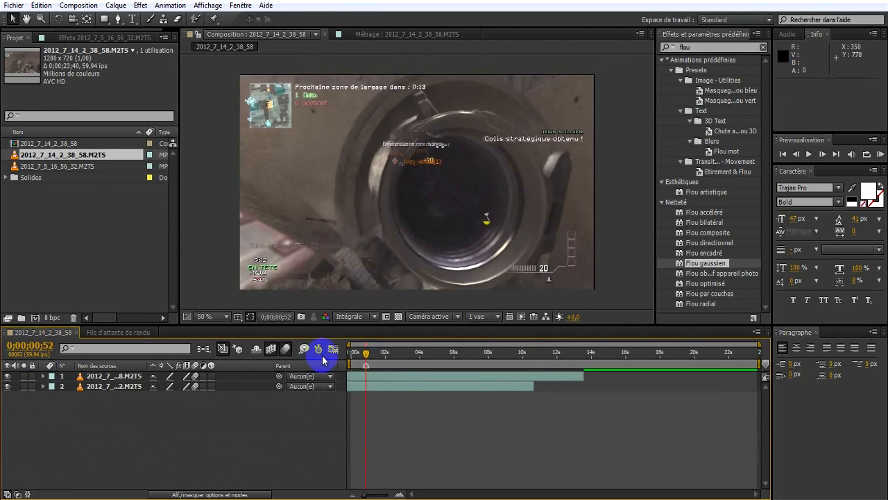
# Return to 0;00;00;00 and create a white solid layer above both gameplay clips
pyautogui.moveTo(370, 357); pyautogui.dragTo(349, 356)
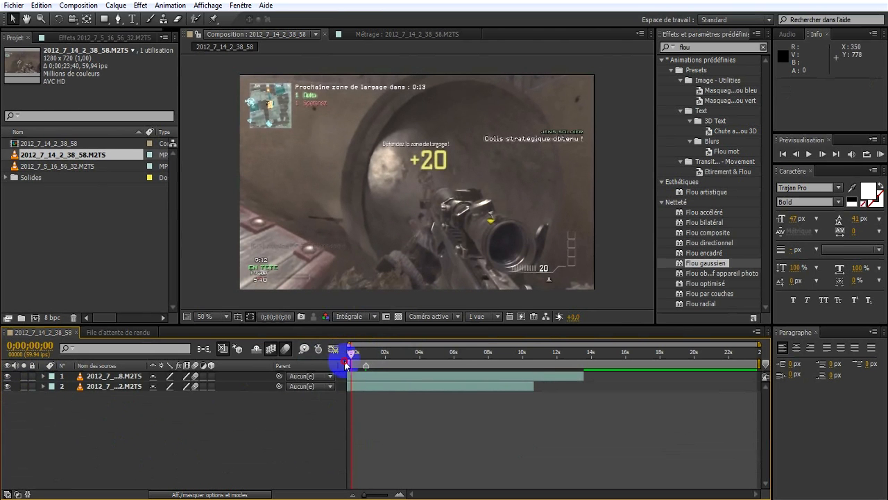
pyautogui.rightClick(106, 463)
pyautogui.moveTo(129, 335)
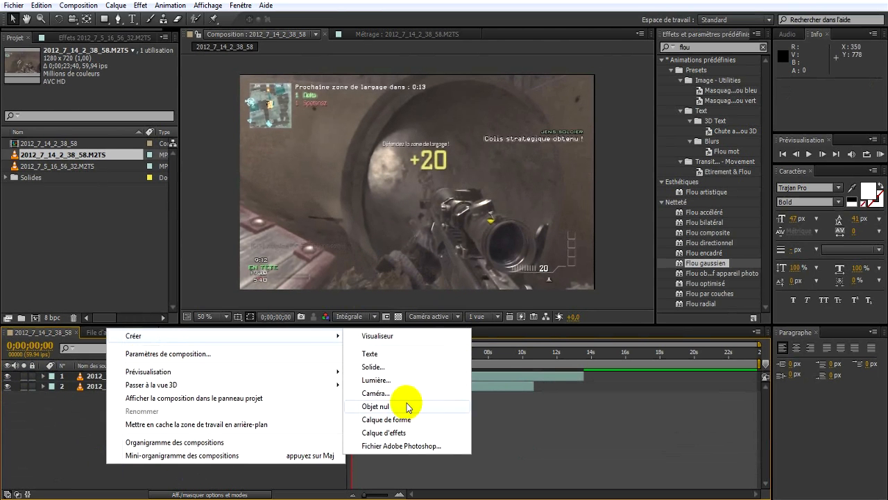
pyautogui.click(376, 367)
pyautogui.click(353, 253)
pyautogui.click(414, 327)
pyautogui.scroll(-3, 464, 186)
pyautogui.scroll(1, 389, 245)
pyautogui.scroll(2, 389, 245)
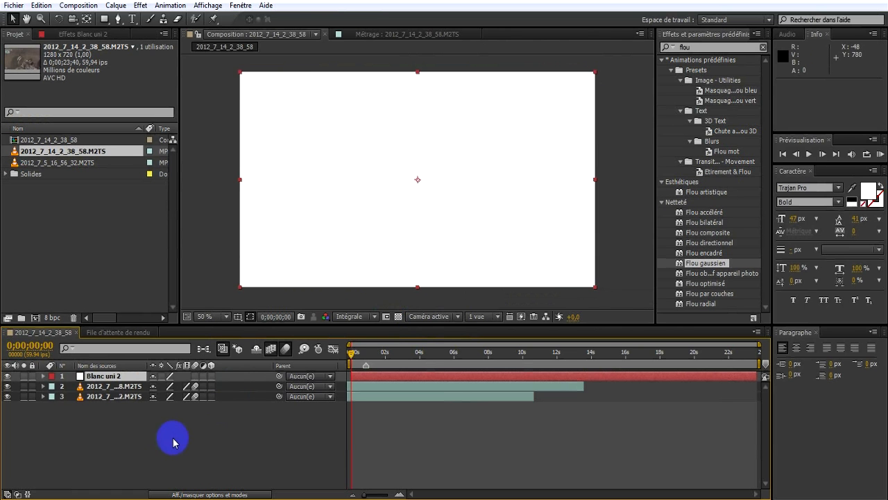
# Draw a Pen mask on the white solid along the diagonal from upper-right to lower-left corner, closing it outside the frame around the lower-right half
pyautogui.click(118, 18)
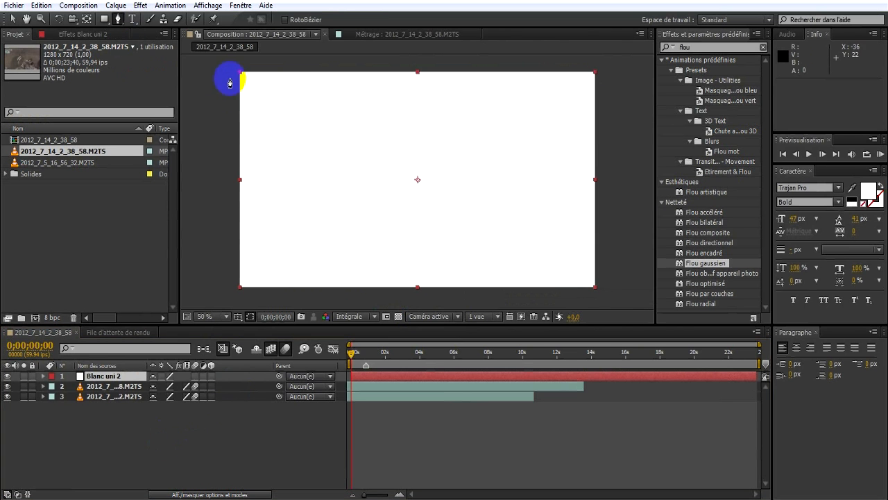
pyautogui.click(601, 73)
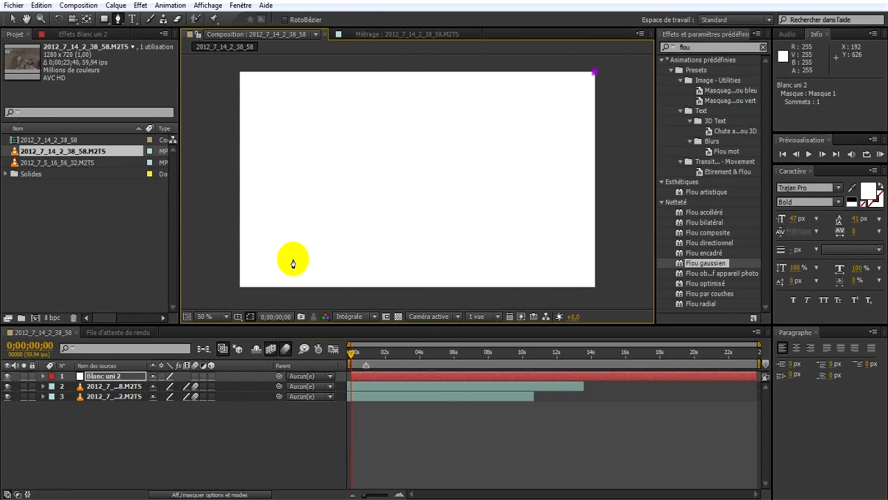
pyautogui.click(241, 287)
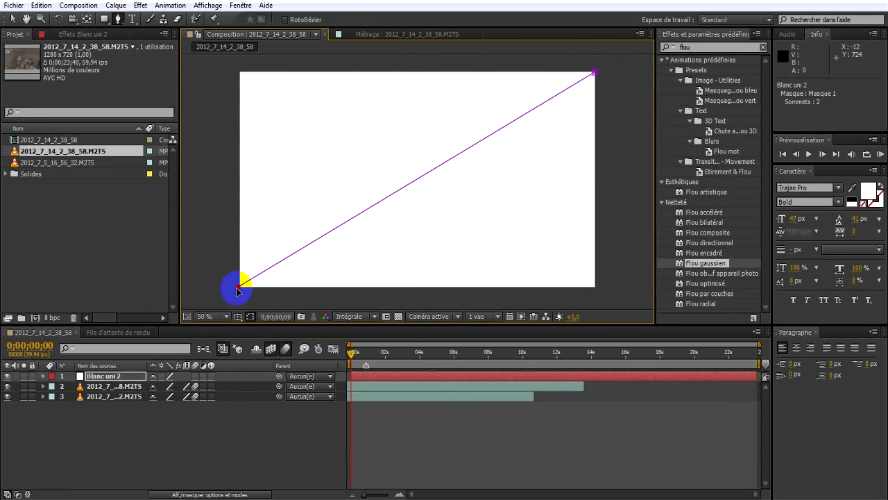
pyautogui.press(',')
pyautogui.press(',')
pyautogui.click(254, 283)
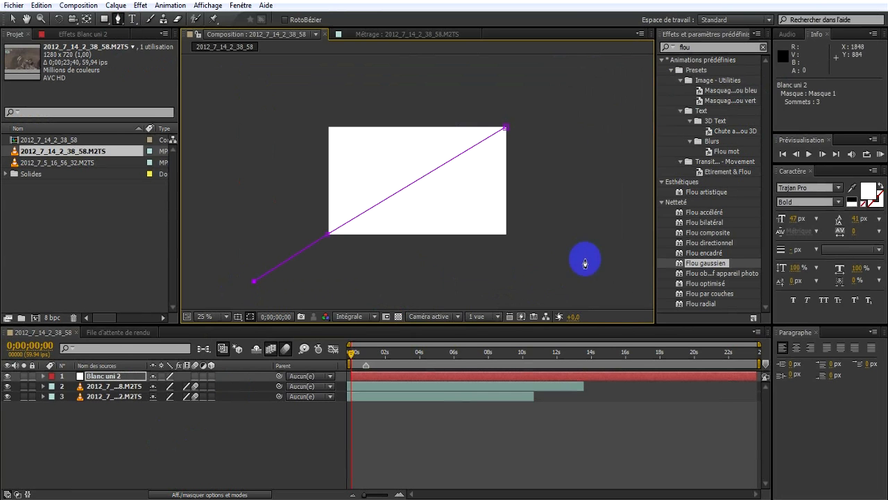
pyautogui.click(562, 287)
pyautogui.click(557, 78)
pyautogui.click(506, 130)
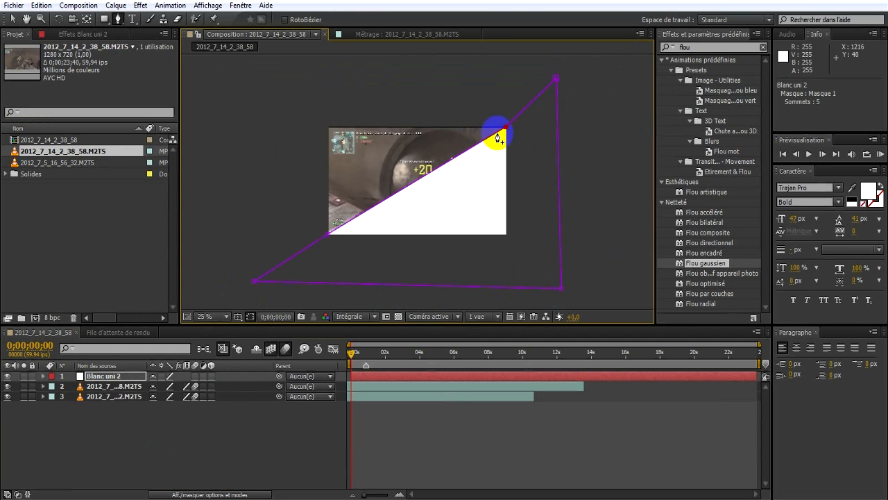
pyautogui.press('.')
pyautogui.press(',')
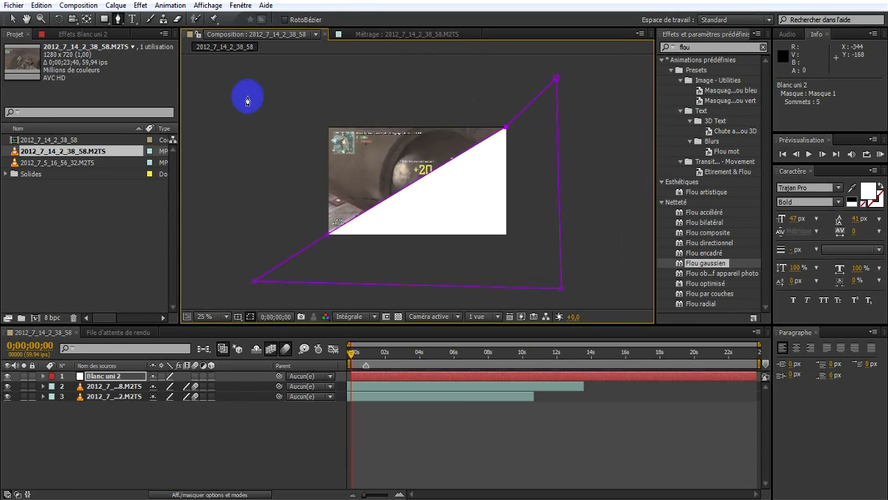
# Duplicate the masked white solid and set the copy's Masque 1 mode to Soustraction
pyautogui.click(13, 19)
pyautogui.click(112, 386)
pyautogui.click(109, 377)
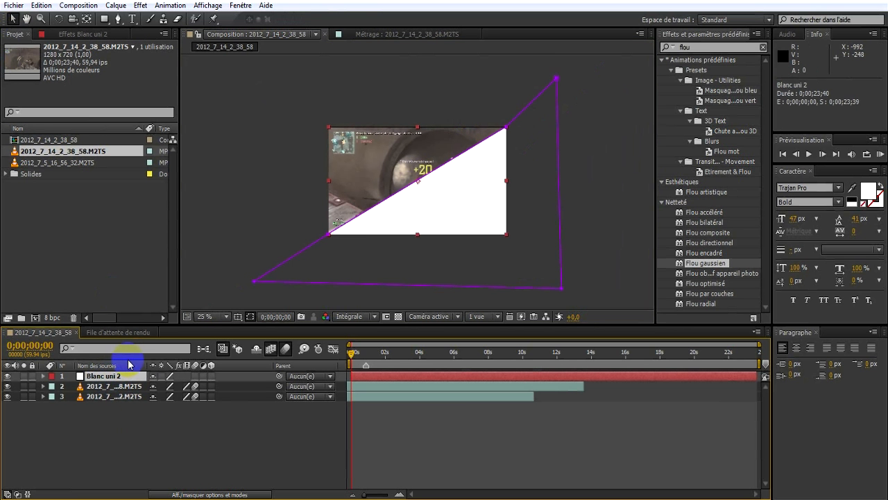
pyautogui.hotkey('ctrl', 'd')
pyautogui.click(43, 375)
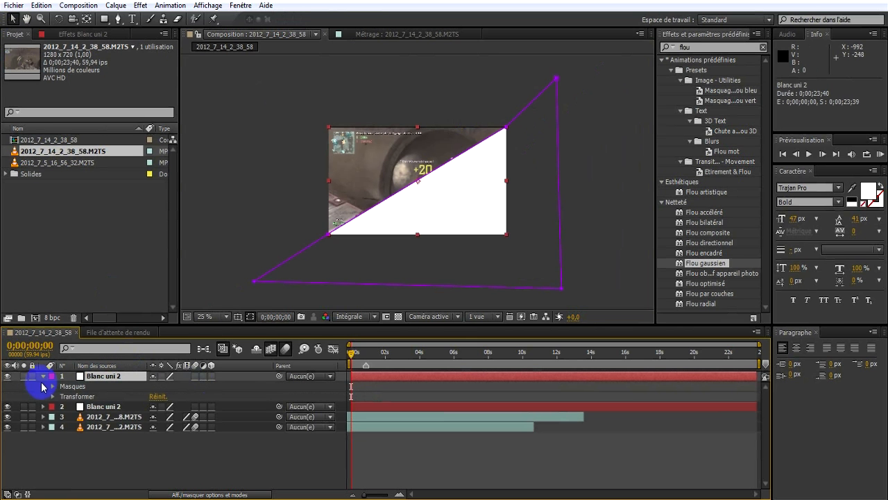
pyautogui.click(53, 386)
pyautogui.click(182, 396)
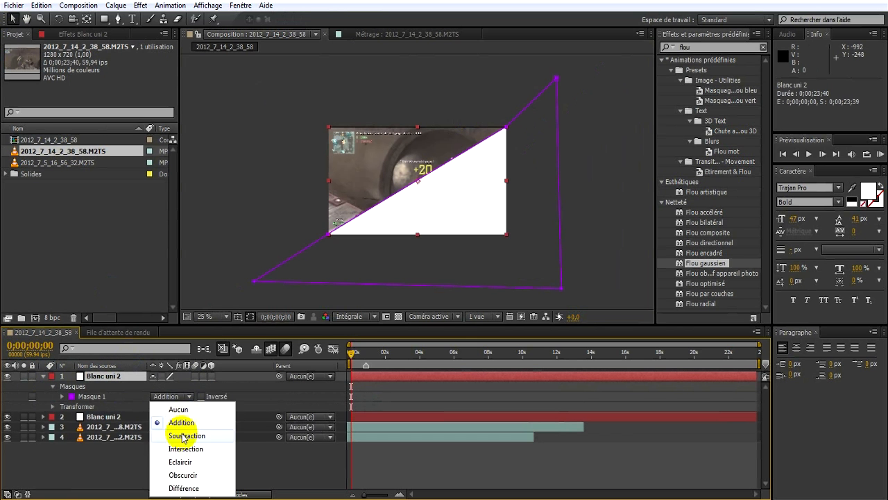
pyautogui.click(182, 435)
pyautogui.click(229, 387)
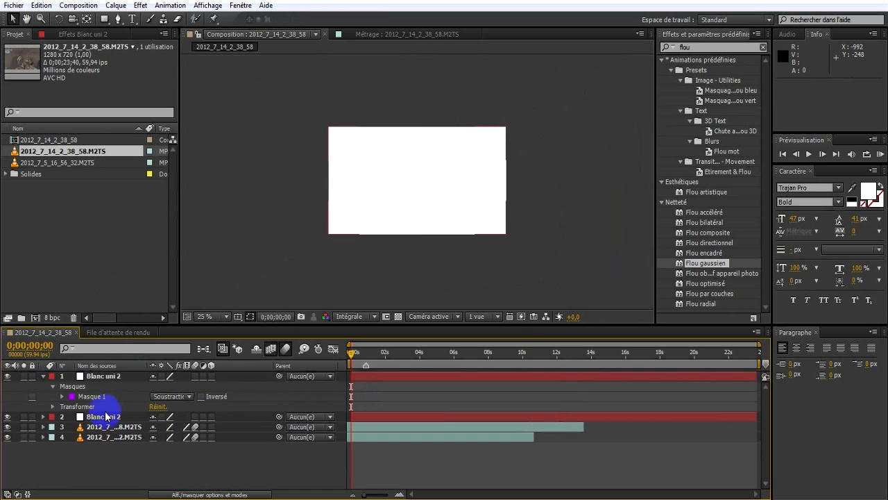
# Move both white solids below the upper gameplay clip, directly above the bottom clip
pyautogui.click(107, 417)
pyautogui.keyDown('ctrl'); pyautogui.click(109, 376); pyautogui.keyUp('ctrl')
pyautogui.moveTo(112, 410); pyautogui.dragTo(118, 432)
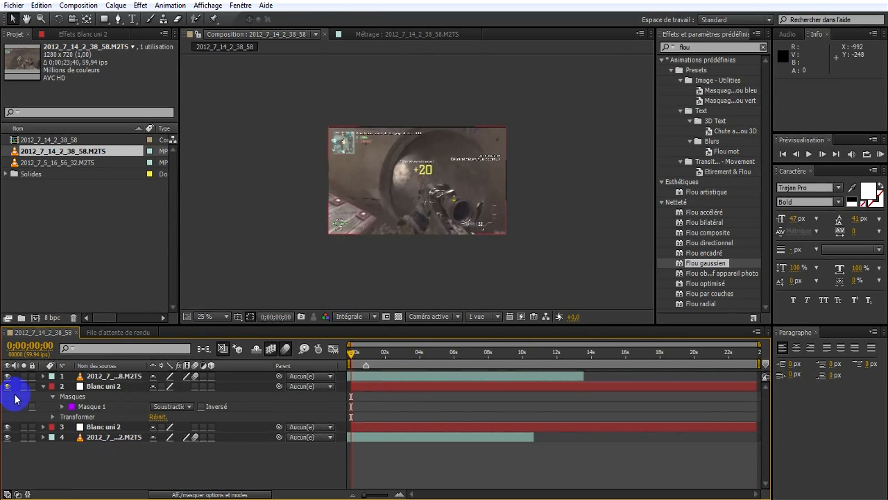
# Hide the upper gameplay clip and examine the bottom clip's time-remapping keyframes in an enlarged timeline at 0;00;00;22
pyautogui.click(7, 376)
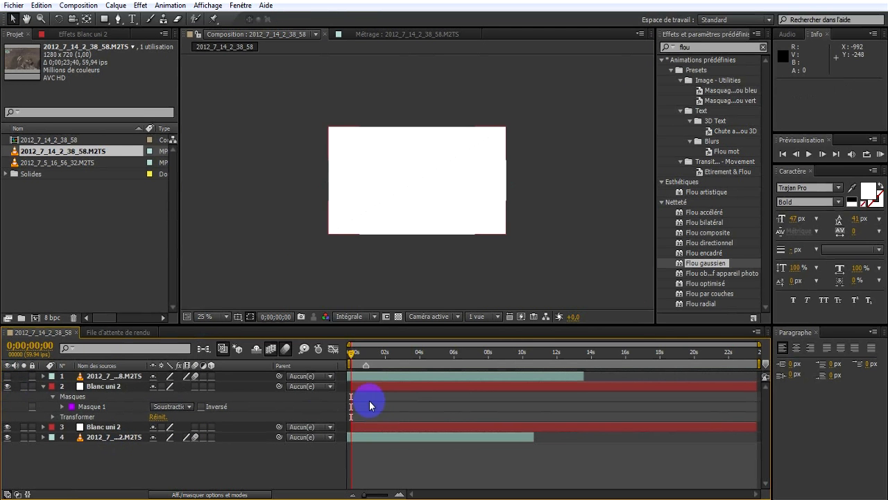
pyautogui.hotkey('ctrl', 'alt', 't')
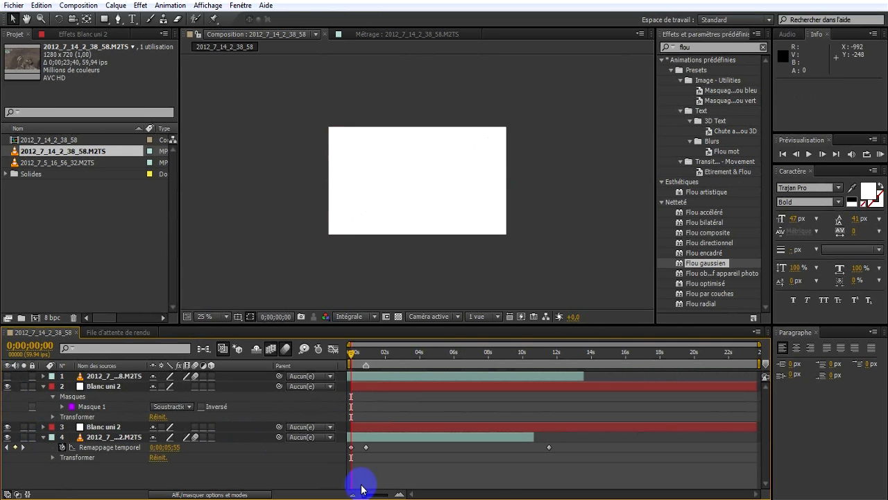
pyautogui.click(400, 494)
pyautogui.click(399, 494)
pyautogui.click(353, 496)
pyautogui.moveTo(357, 358); pyautogui.dragTo(377, 358)
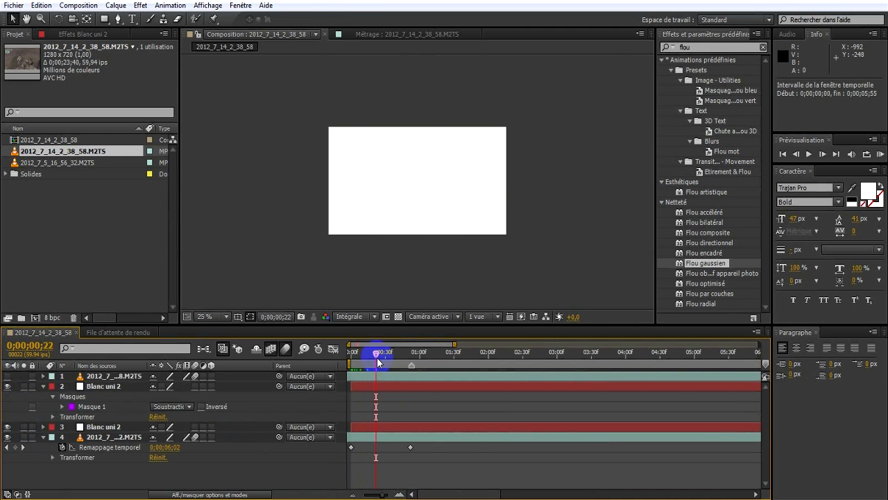
# Hide both white solids and make the upper gameplay clip visible again at 0;00;00;26
pyautogui.click(8, 426)
pyautogui.click(8, 386)
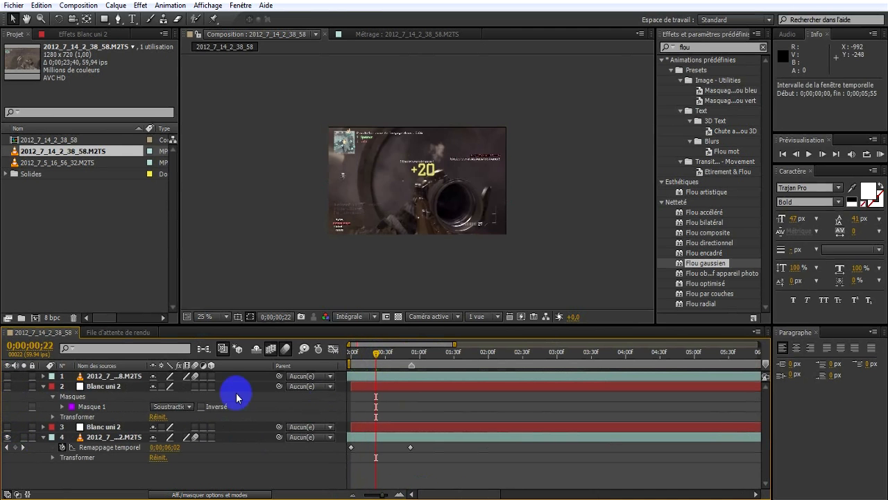
pyautogui.moveTo(382, 353); pyautogui.dragTo(380, 354)
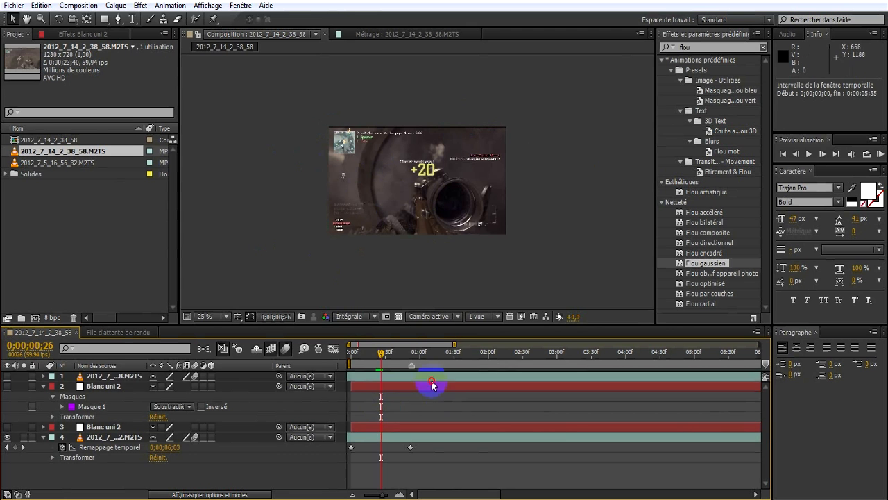
pyautogui.click(430, 378)
pyautogui.click(7, 375)
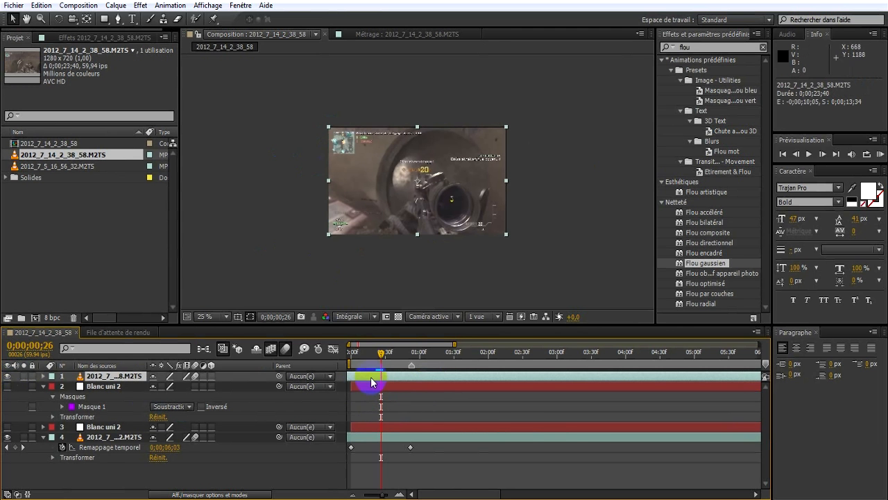
# Split the upper gameplay clip at 0;00;00;26 and delete the part before the cut
pyautogui.click(43, 375)
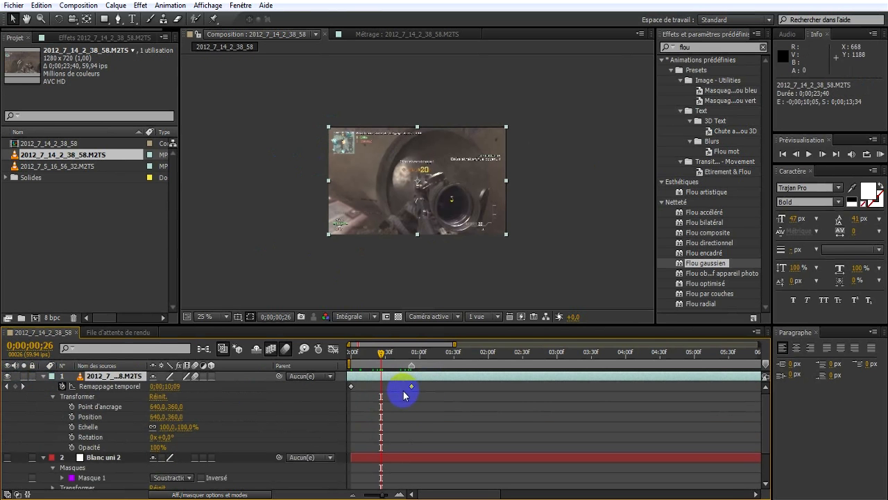
pyautogui.hotkey('ctrl', 'shift', 'd')
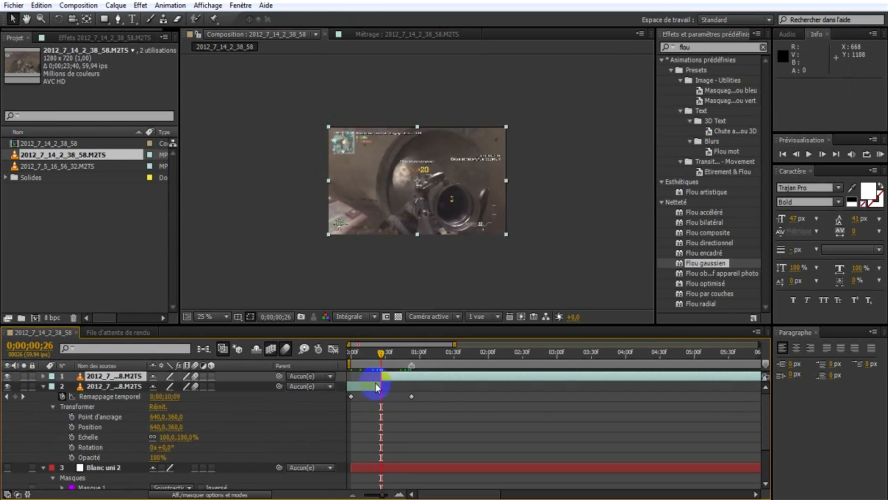
pyautogui.click(375, 390)
pyautogui.hotkey('ctrl', 'z')
pyautogui.moveTo(381, 357)
pyautogui.mouseDown()
pyautogui.moveTo(372, 355)
pyautogui.moveTo(381, 355)
pyautogui.mouseUp()
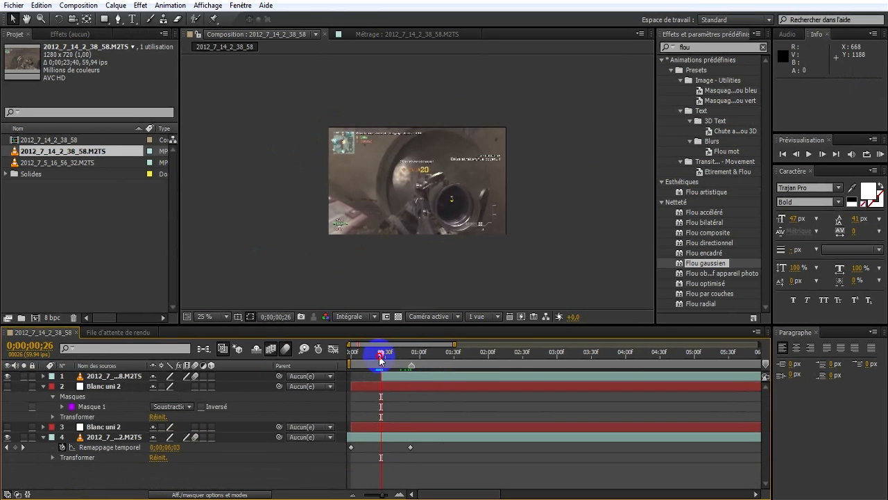
# Display the Modes column in the timeline to expose the track matte settings
pyautogui.click(384, 437)
pyautogui.click(387, 385)
pyautogui.click(391, 413)
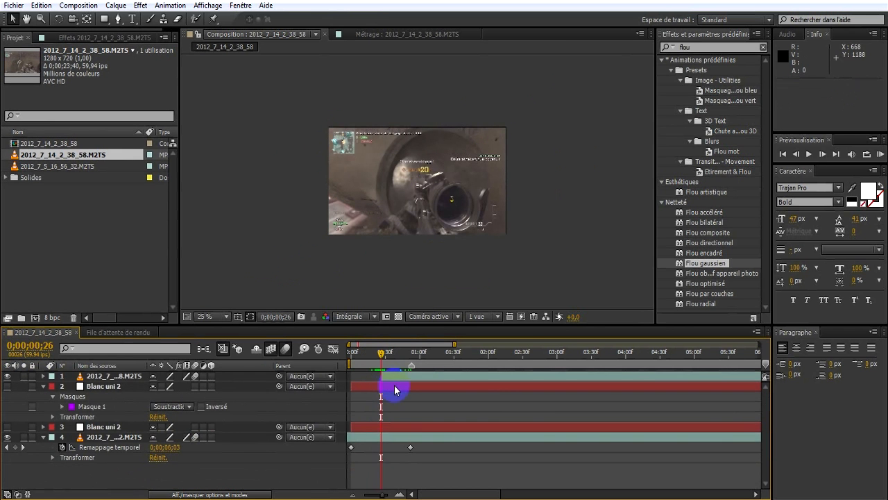
pyautogui.click(373, 428)
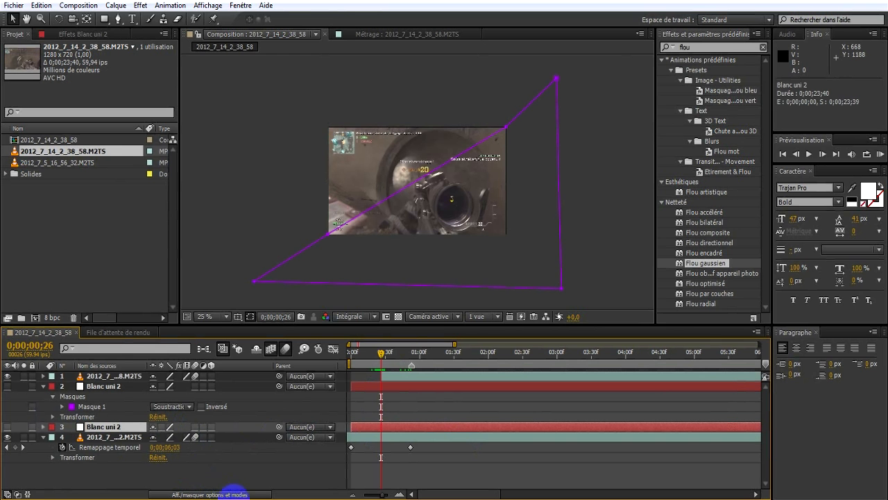
pyautogui.rightClick(302, 369)
pyautogui.moveTo(326, 405)
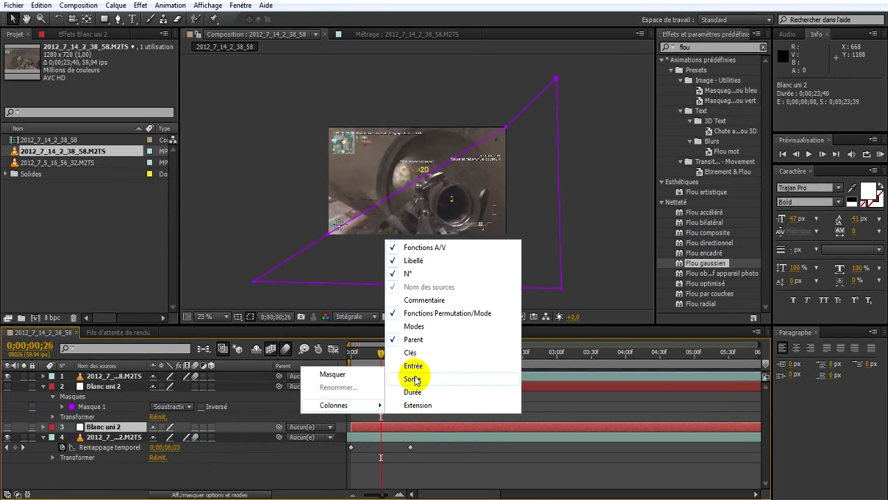
pyautogui.click(415, 328)
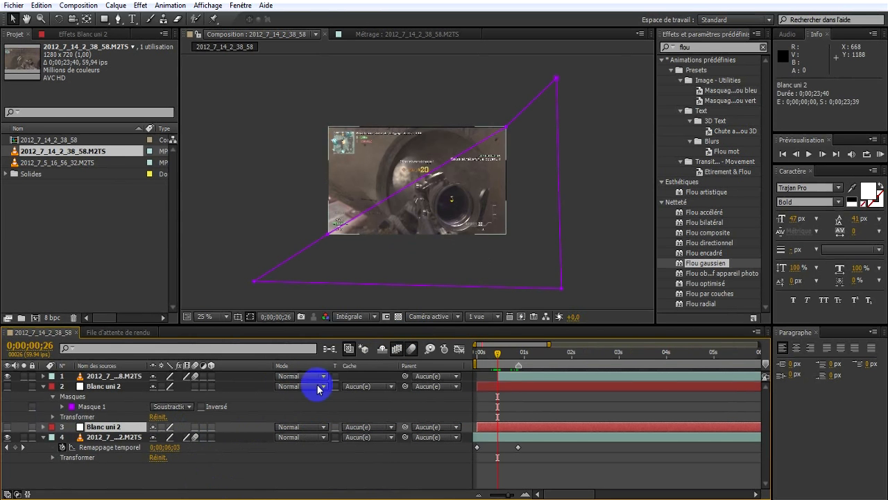
pyautogui.click(414, 472)
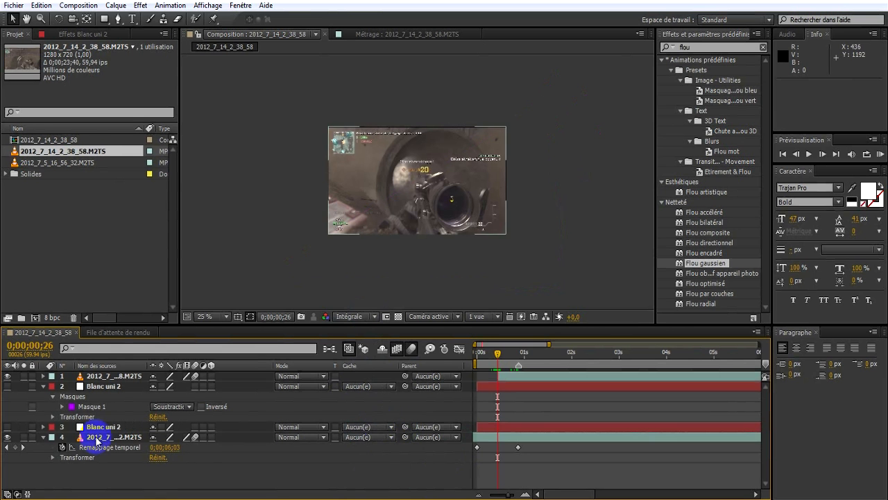
# Split the bottom gameplay clip at 0;00;00;26 and delete the part after the cut
pyautogui.click(120, 438)
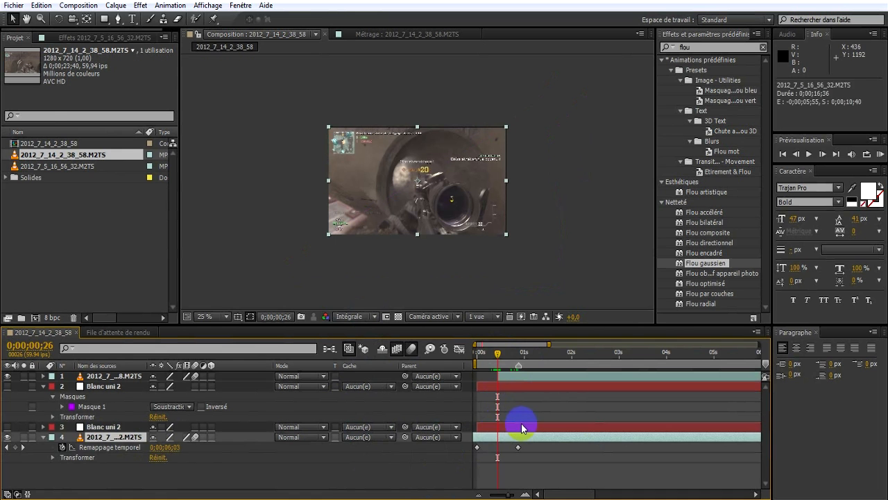
pyautogui.hotkey('ctrl', 'shift', 'd')
pyautogui.press('Delete')
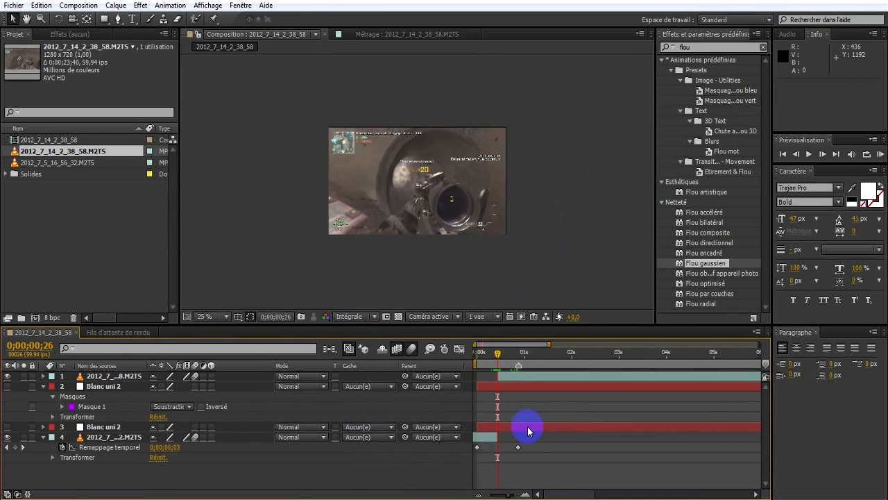
# Duplicate the trimmed bottom clip, place the copy between the two white solids and hide it
pyautogui.click(492, 438)
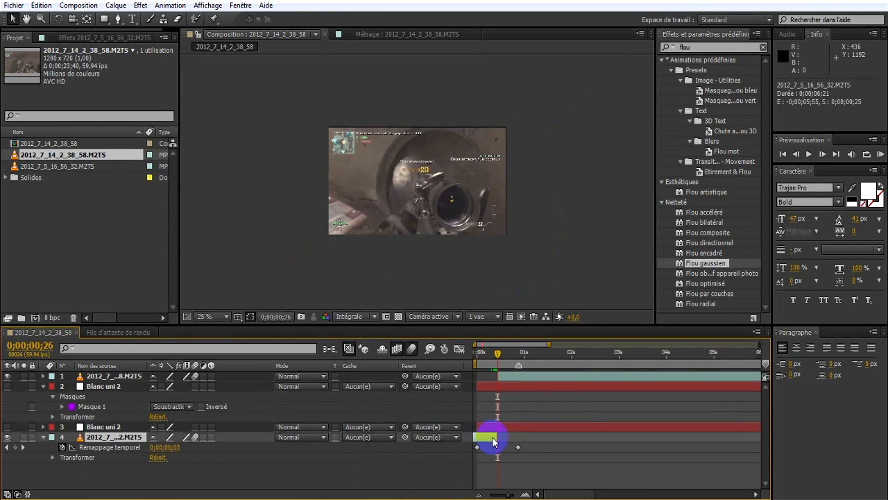
pyautogui.hotkey('ctrl', 'd')
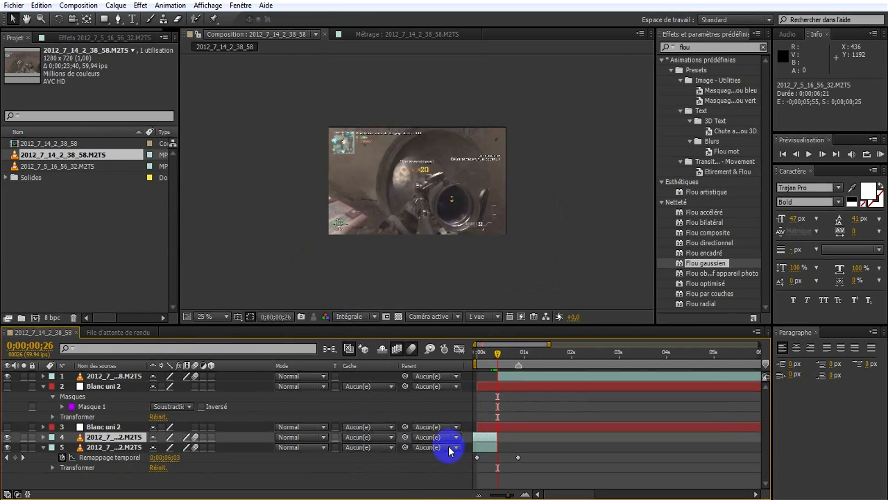
pyautogui.moveTo(116, 436); pyautogui.dragTo(116, 421)
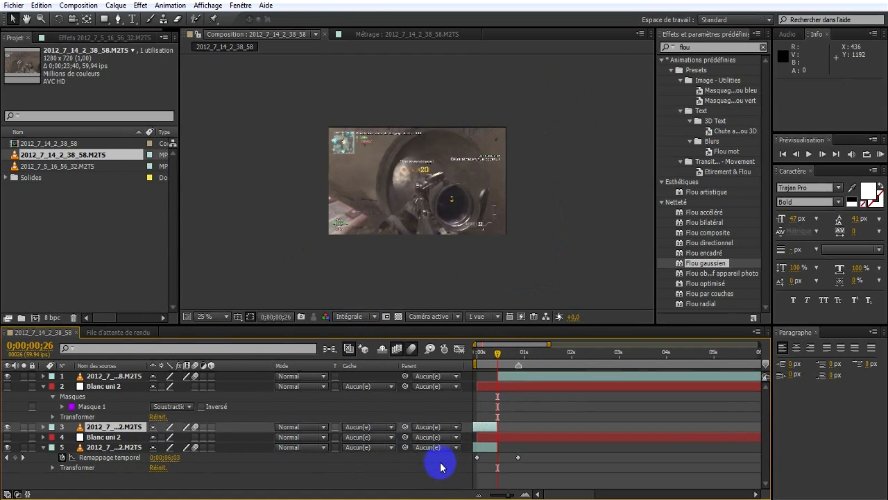
pyautogui.click(6, 426)
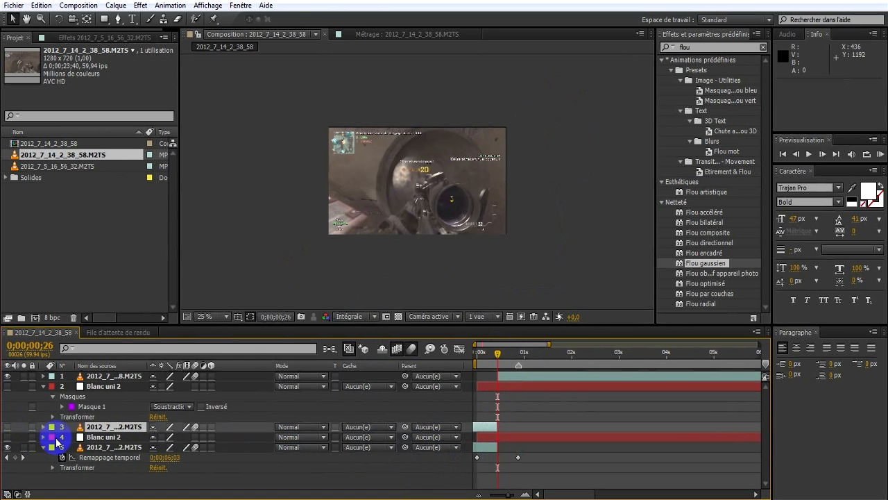
# Set the bottom clip's track matte to Alpha Blanc uni 2 and check the masked half at 0;00;00;15
pyautogui.click(364, 447)
pyautogui.click(358, 469)
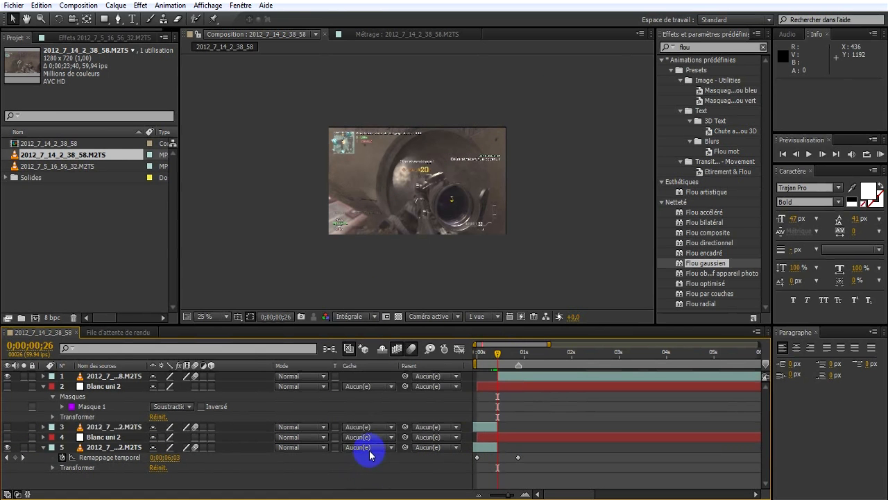
pyautogui.click(367, 448)
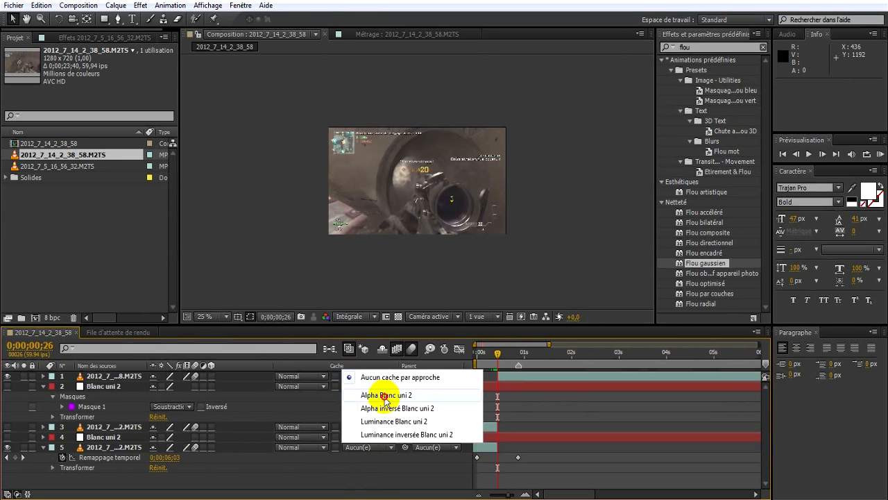
pyautogui.click(385, 396)
pyautogui.click(370, 447)
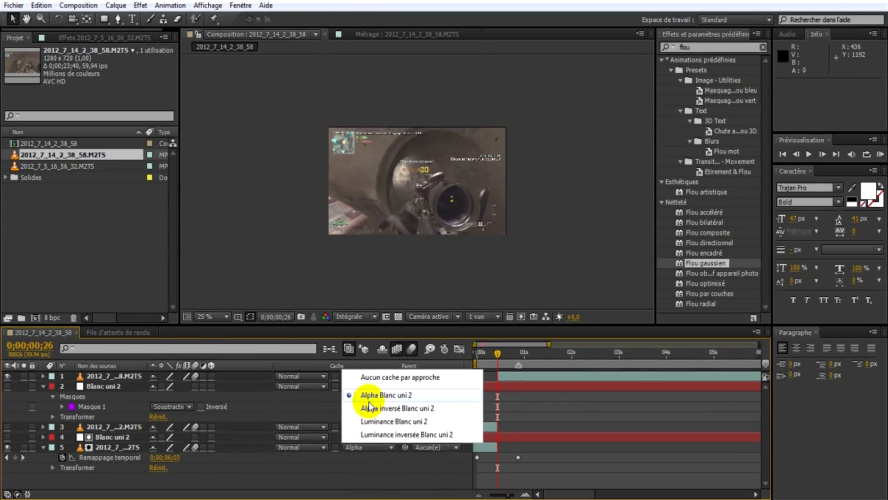
pyautogui.click(376, 396)
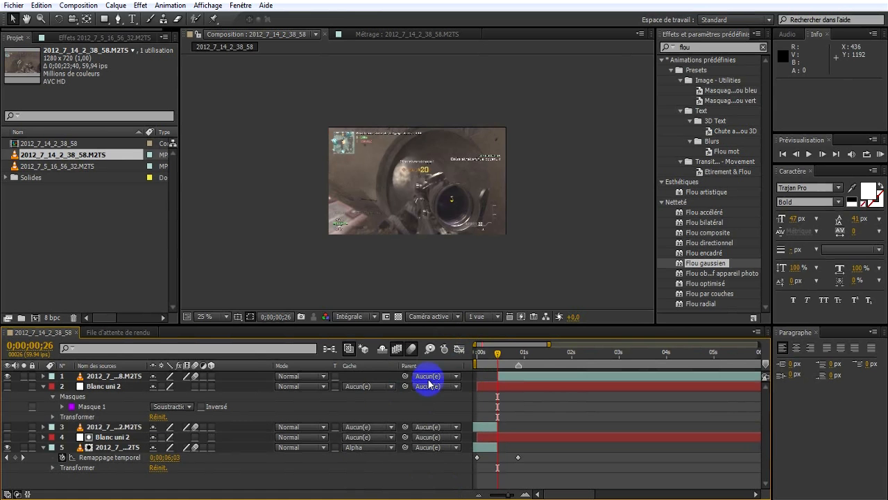
pyautogui.click(489, 353)
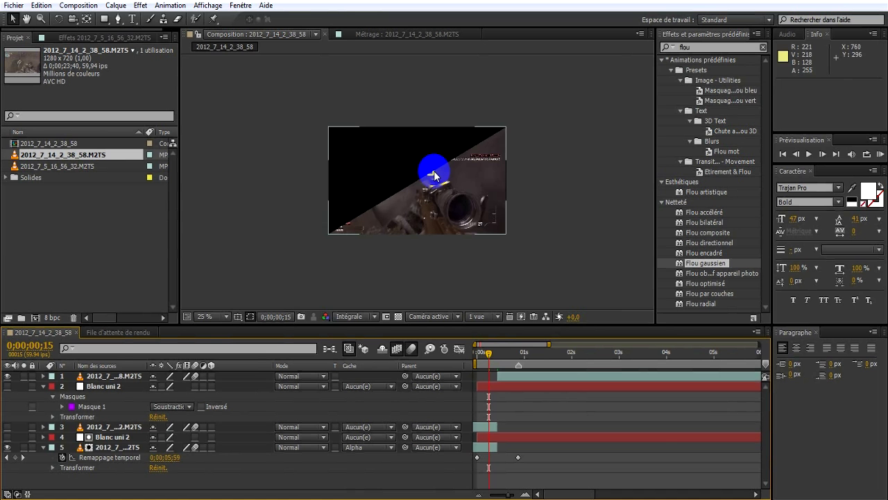
# Set the duplicated clip's track matte to the alpha of the upper white solid
pyautogui.click(484, 450)
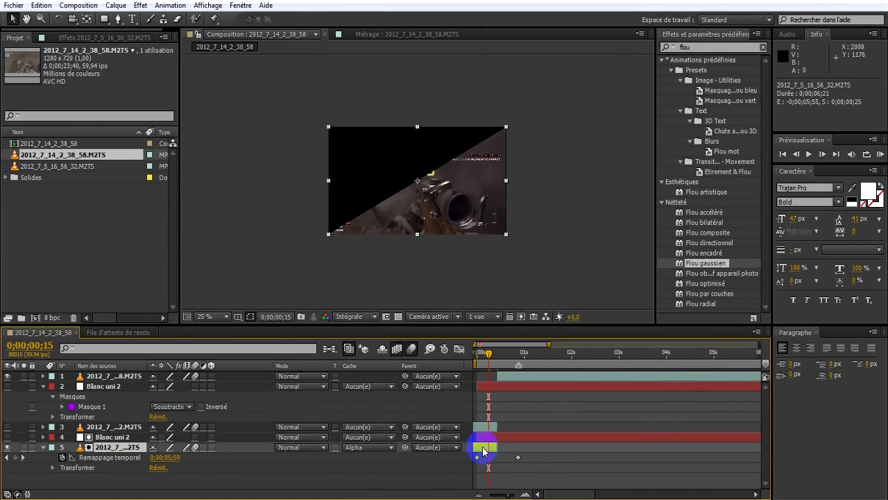
pyautogui.click(487, 426)
pyautogui.click(373, 427)
pyautogui.click(385, 375)
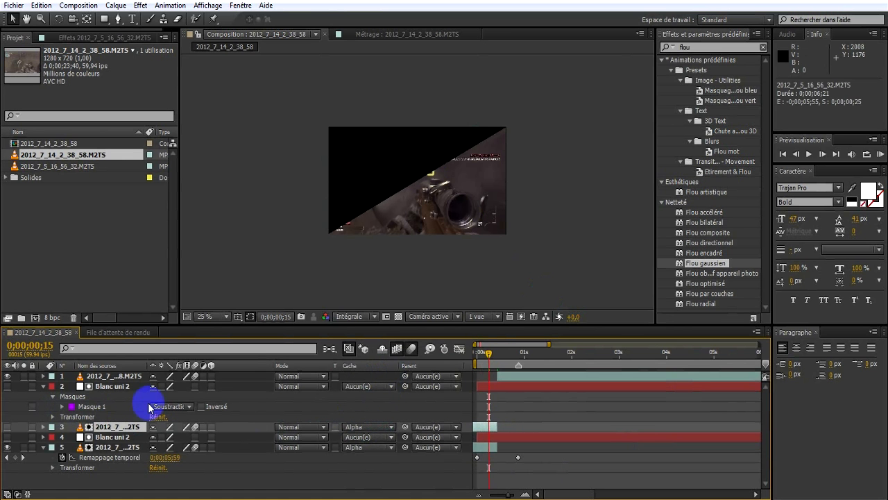
# Expand the lower white solid's mask, make the duplicated clip visible and inspect the diagonal seam up close
pyautogui.click(43, 438)
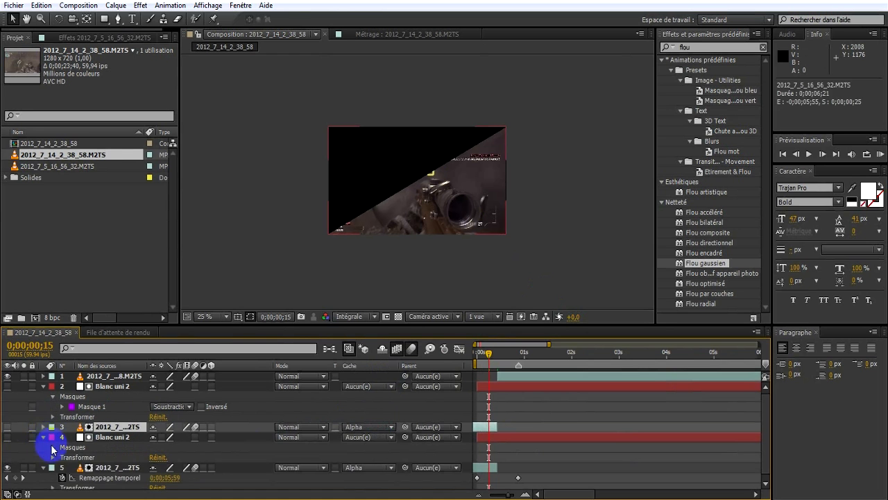
pyautogui.click(53, 448)
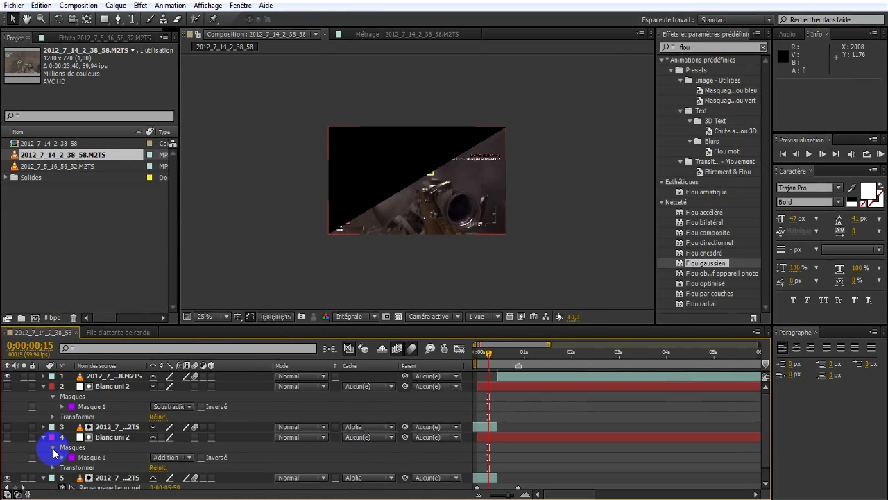
pyautogui.click(7, 427)
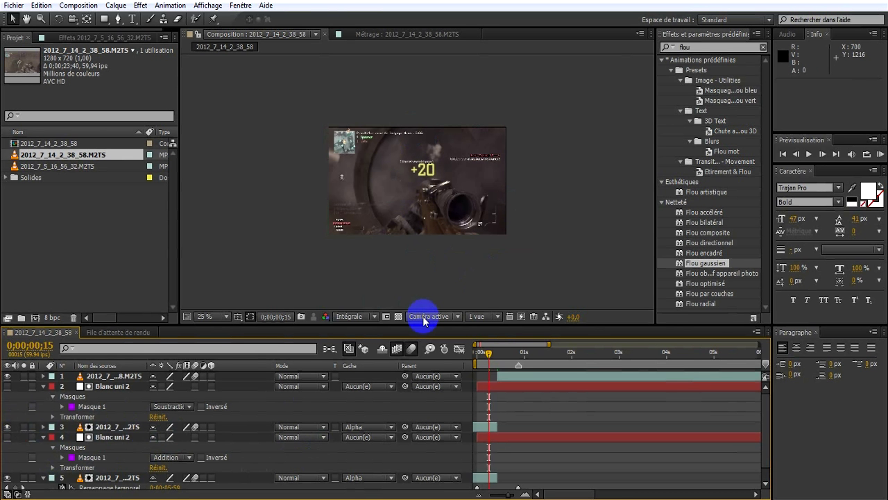
pyautogui.scroll(4, 413, 198)
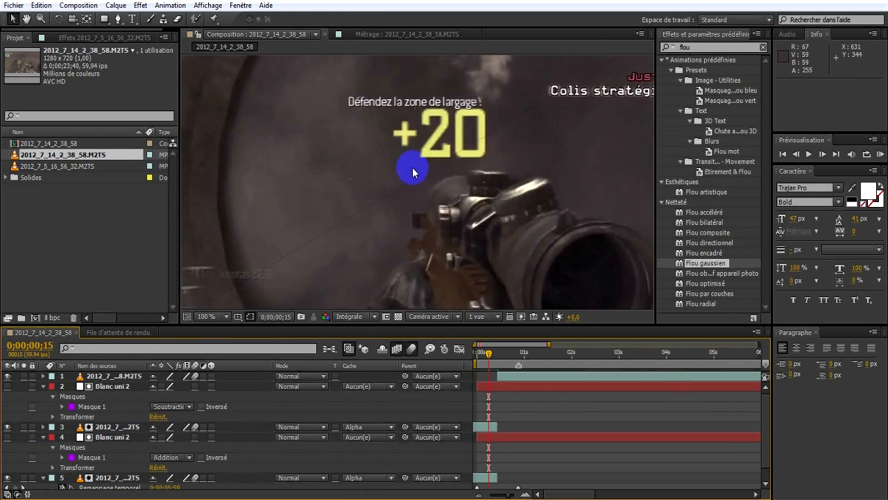
pyautogui.scroll(-2, 414, 186)
# Set the upper white solid's Masque 1 expansion to -4,0 pixels and collapse both solids' properties
pyautogui.click(110, 425)
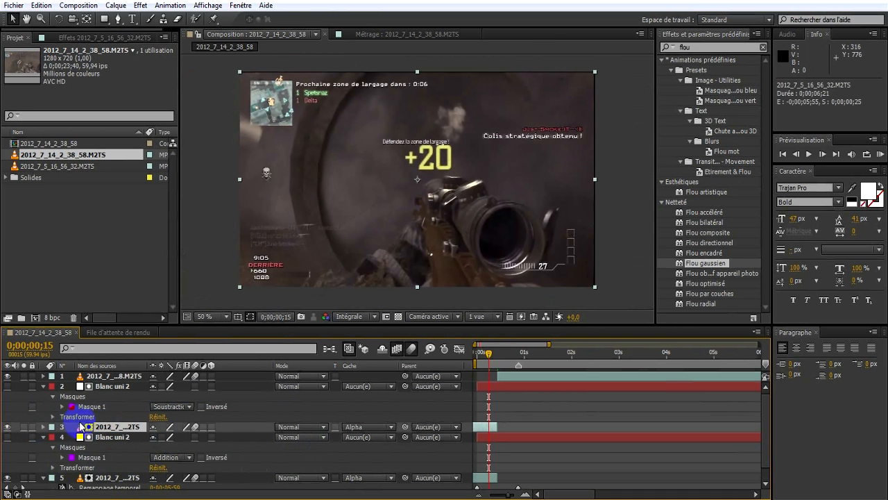
pyautogui.click(70, 397)
pyautogui.click(63, 406)
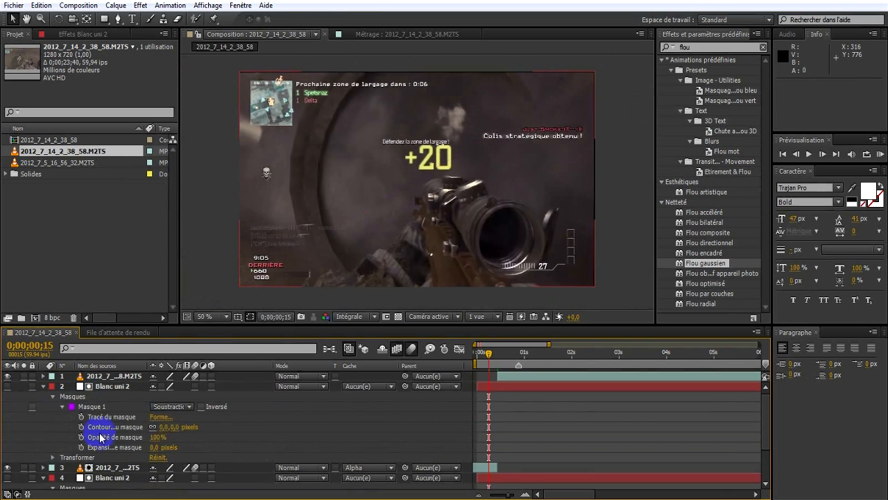
pyautogui.moveTo(154, 446); pyautogui.dragTo(177, 450)
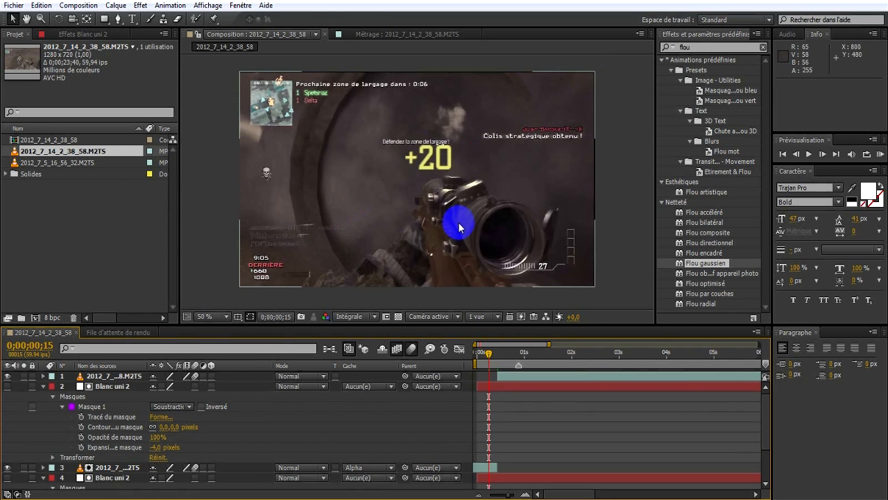
pyautogui.click(44, 386)
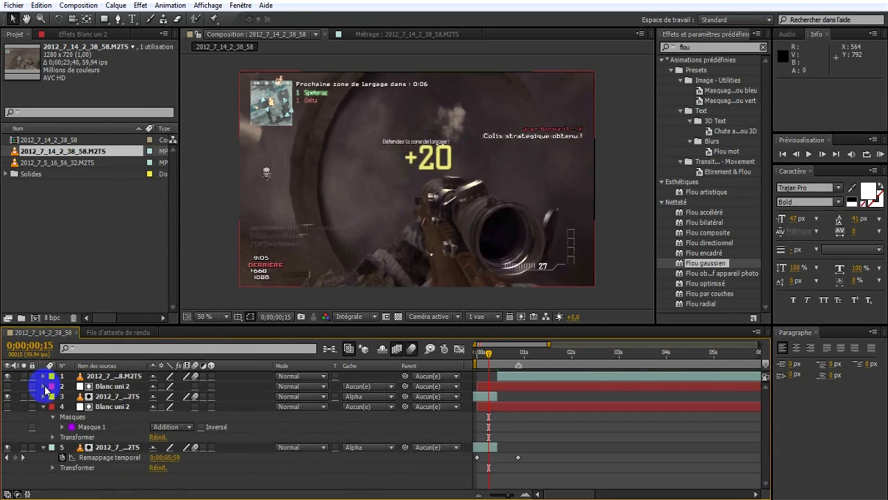
pyautogui.click(43, 406)
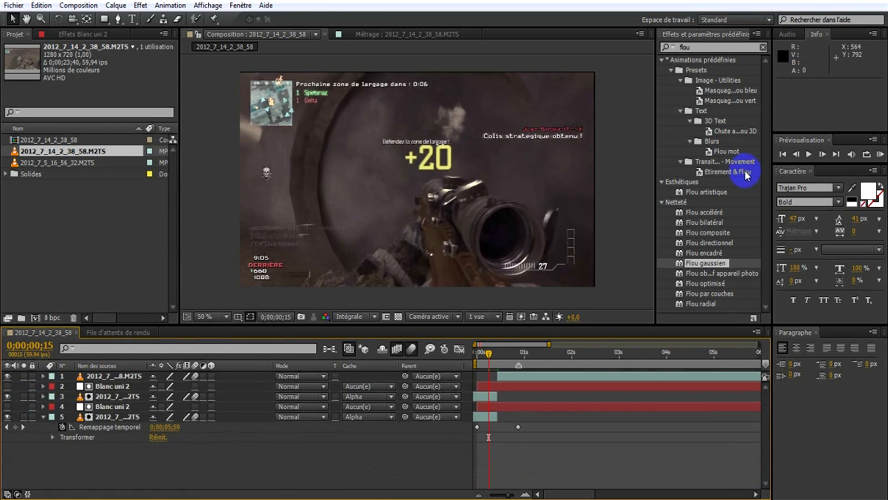
# Search the effects for "décala" and apply Décalage to both the bottom clip and its duplicate
pyautogui.moveTo(737, 46); pyautogui.dragTo(638, 50)
pyautogui.write('décala')
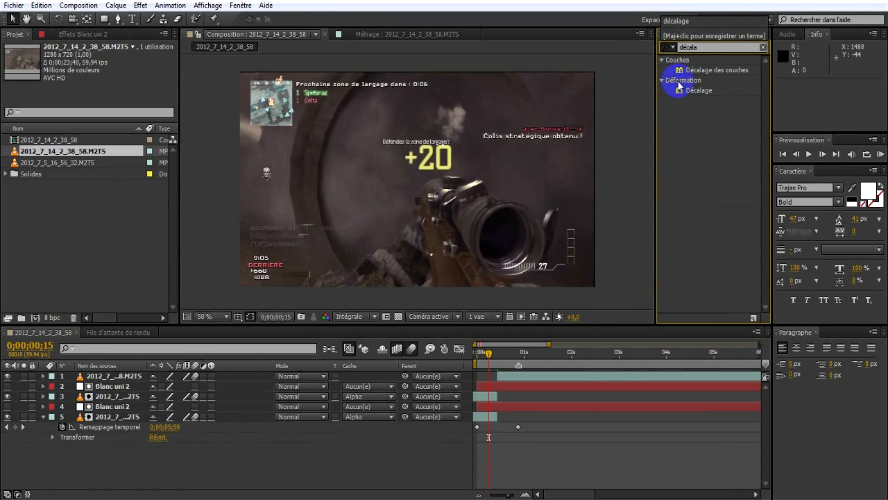
pyautogui.moveTo(687, 90); pyautogui.dragTo(117, 421)
pyautogui.moveTo(704, 96); pyautogui.dragTo(469, 396)
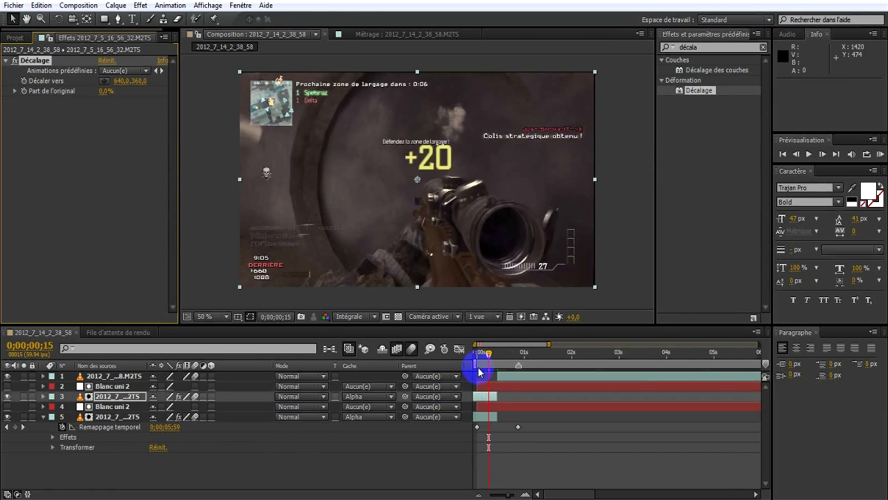
# Add a Décaler vers keyframe at 0;00;00;00 to the bottom clip's Décalage effect
pyautogui.click(468, 352)
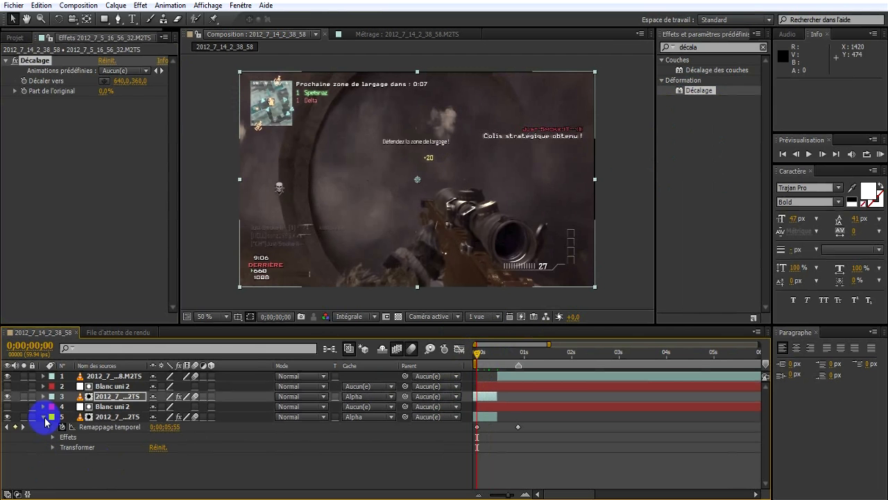
pyautogui.click(53, 437)
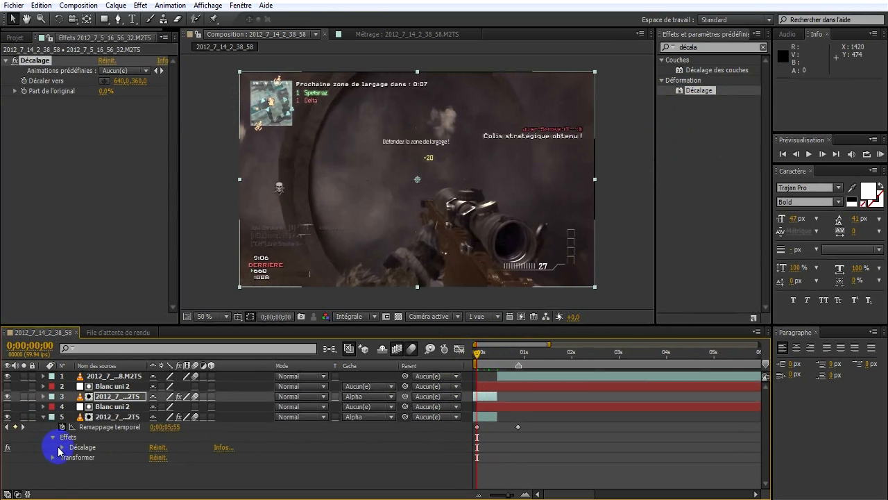
pyautogui.click(62, 446)
pyautogui.click(80, 458)
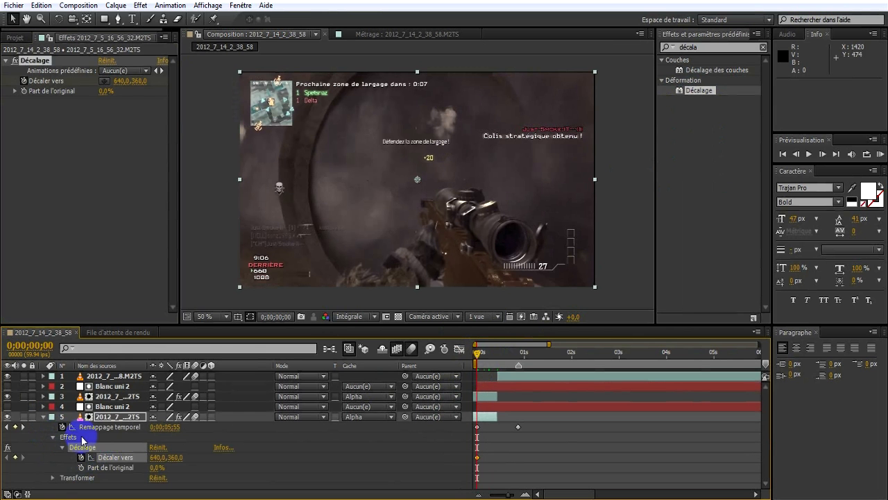
# Set the bottom clip's Décaler vers to -1921,0,-361,0 at 0;00;00;12 so the picture lines up again across the seam
pyautogui.moveTo(481, 355)
pyautogui.mouseDown()
pyautogui.moveTo(496, 362)
pyautogui.moveTo(487, 362)
pyautogui.mouseUp()
pyautogui.click(165, 463)
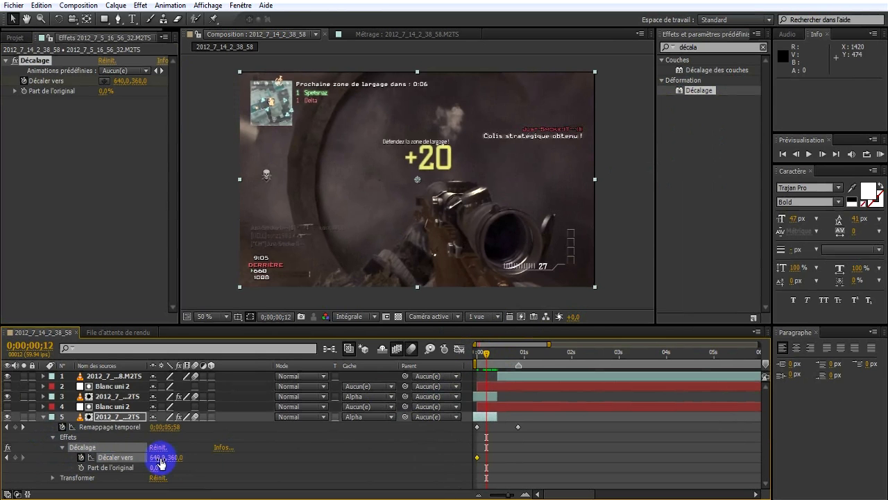
pyautogui.click(161, 465)
pyautogui.moveTo(156, 462); pyautogui.dragTo(8, 460)
pyautogui.moveTo(156, 465); pyautogui.dragTo(100, 461)
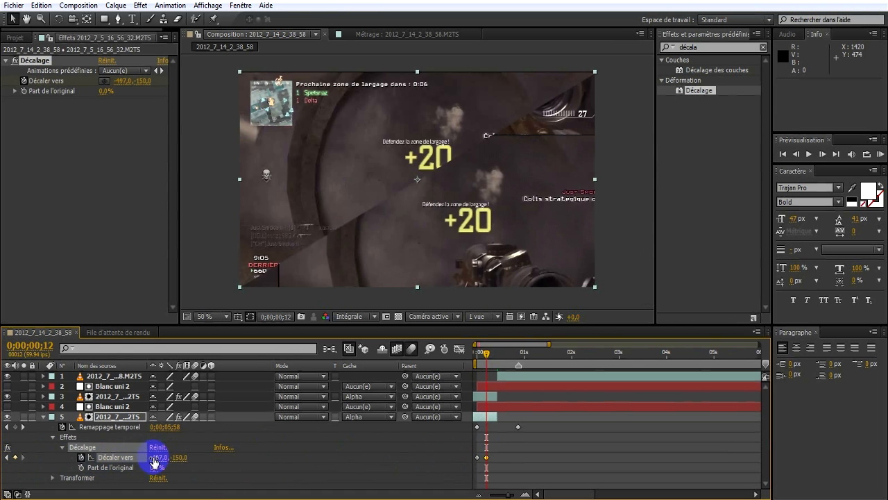
pyautogui.moveTo(162, 468); pyautogui.dragTo(92, 456)
pyautogui.moveTo(185, 458); pyautogui.dragTo(79, 465)
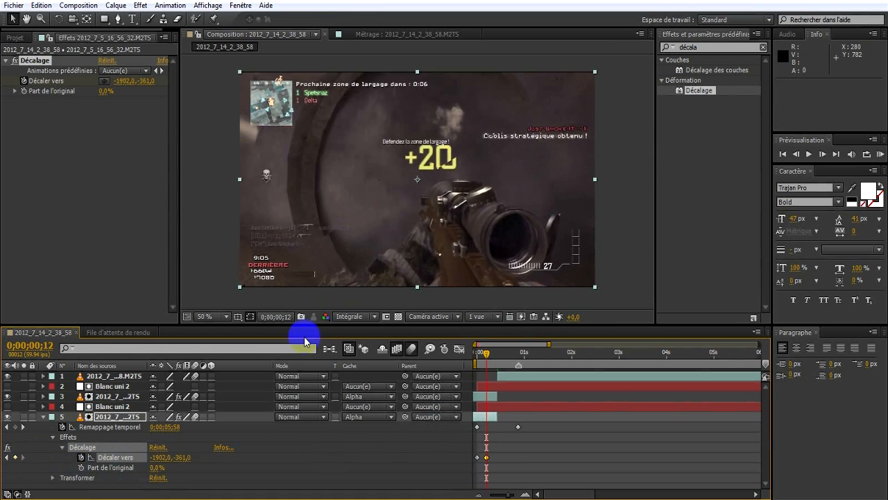
pyautogui.moveTo(162, 459); pyautogui.dragTo(151, 458)
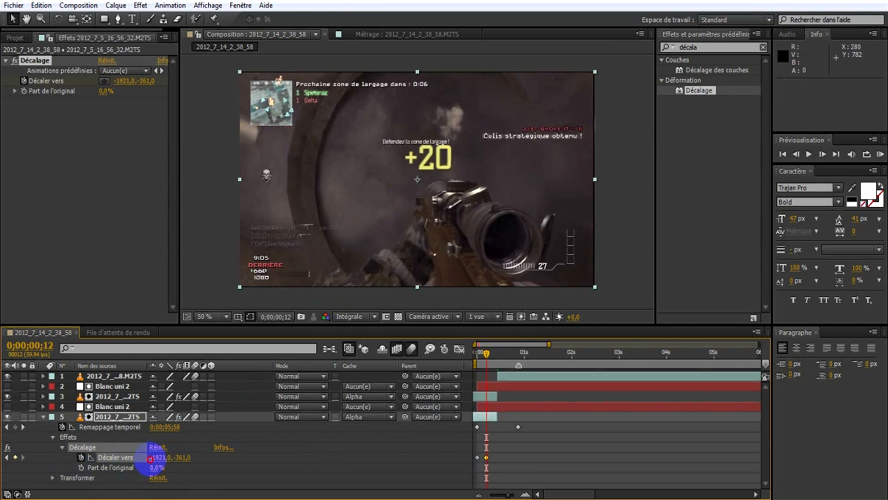
pyautogui.click(380, 449)
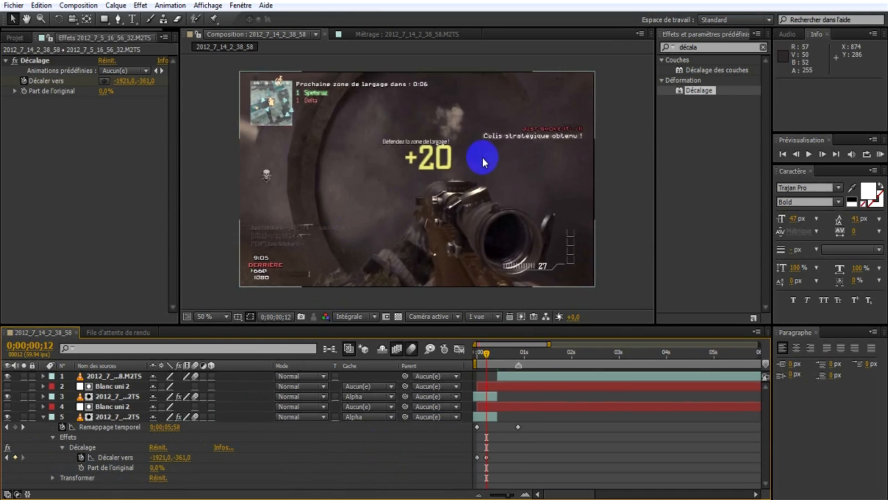
# Move the bottom clip's second Décaler vers keyframe to 0;00;00;53 and preview the slower offset movement
pyautogui.click(487, 456)
pyautogui.moveTo(487, 457); pyautogui.dragTo(527, 445)
pyautogui.click(518, 352)
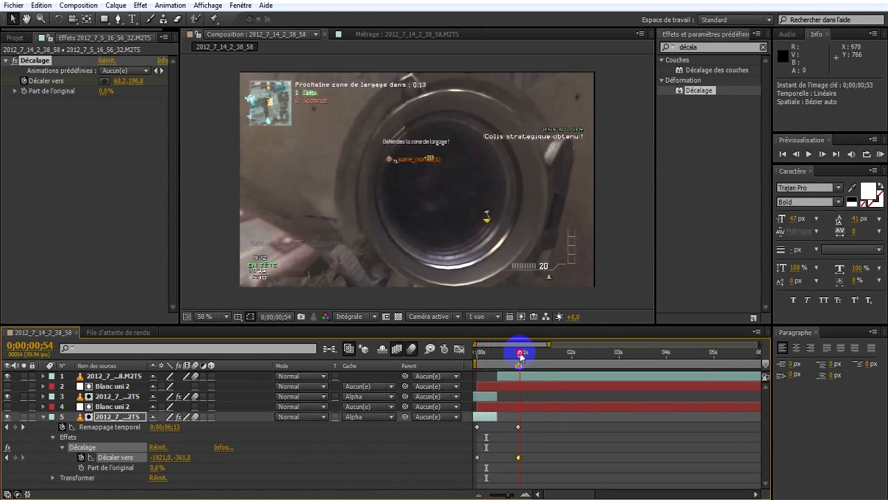
pyautogui.moveTo(518, 351); pyautogui.dragTo(488, 353)
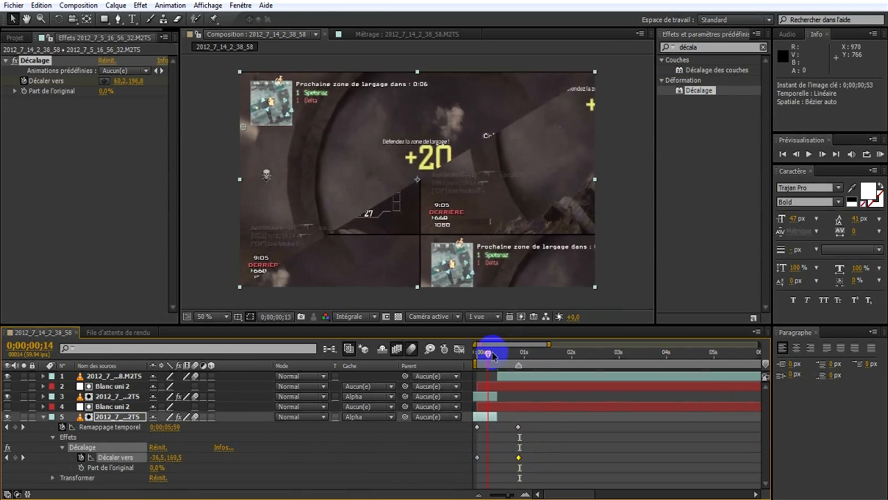
pyautogui.click(506, 448)
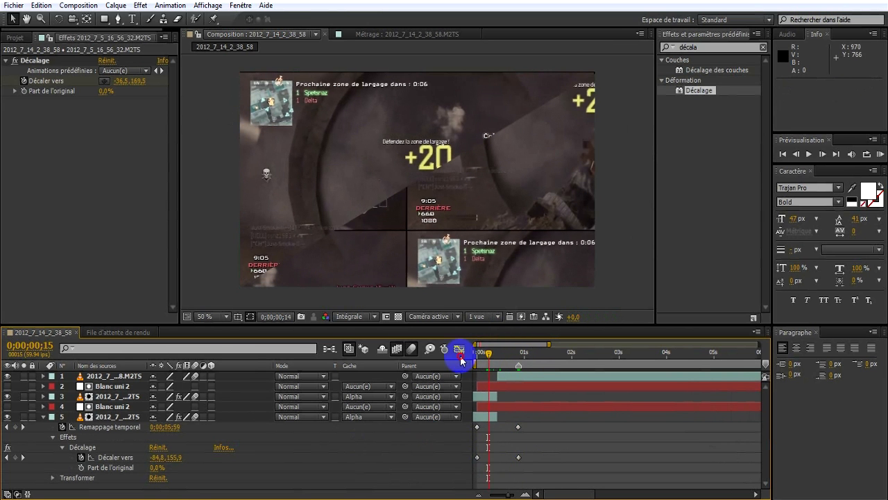
# Add a Décaler vers keyframe at 0;00;00;00 to the duplicated clip's Décalage effect
pyautogui.moveTo(488, 354); pyautogui.dragTo(433, 354)
pyautogui.click(476, 396)
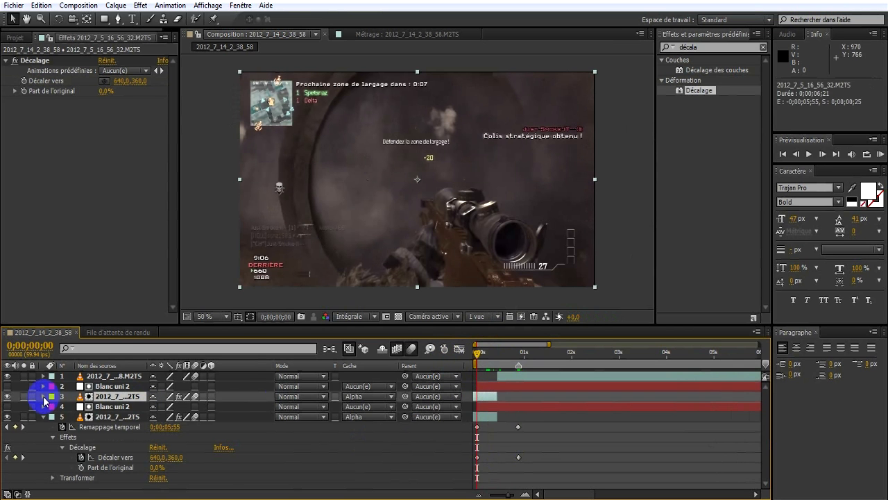
pyautogui.click(43, 396)
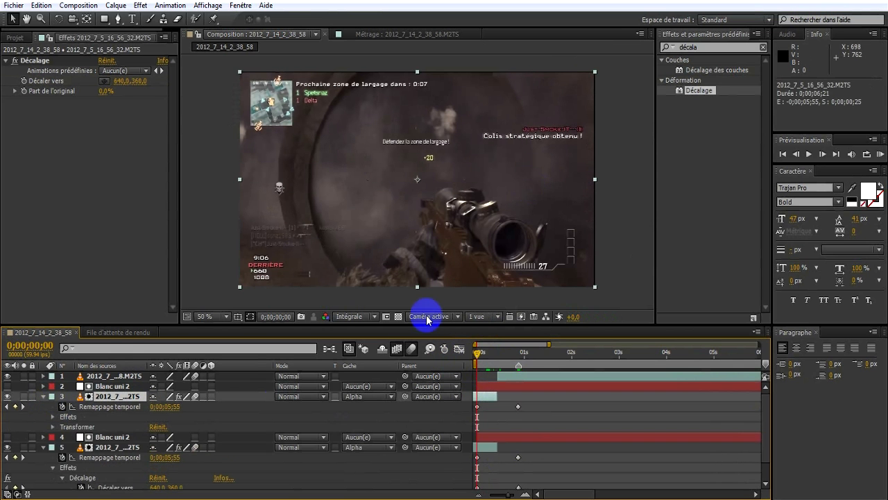
pyautogui.click(52, 417)
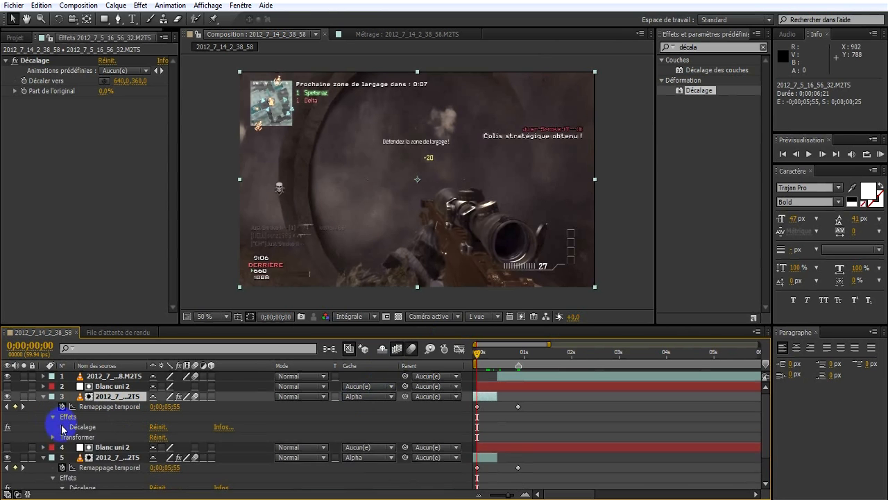
pyautogui.click(62, 427)
pyautogui.click(81, 438)
# Set the duplicated clip's Décaler vers to 5746,0,2515,0 at 0;00;00;10
pyautogui.moveTo(479, 359); pyautogui.dragTo(485, 362)
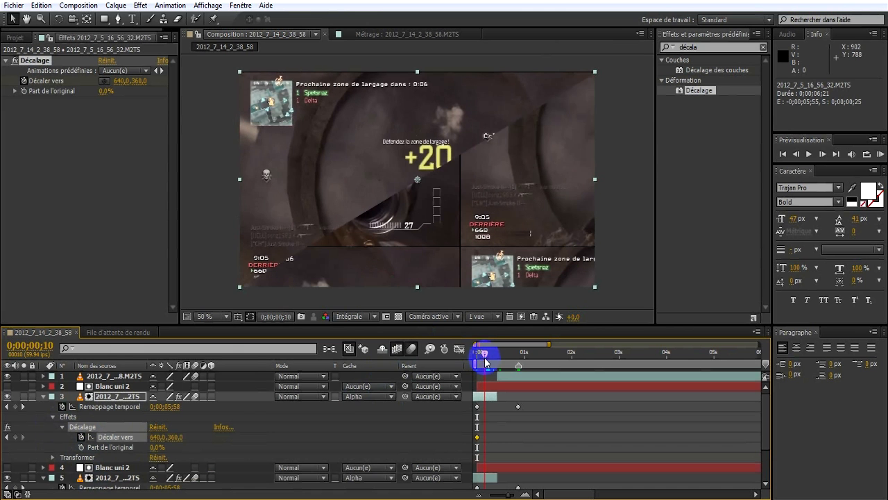
pyautogui.moveTo(157, 442); pyautogui.dragTo(777, 419)
pyautogui.moveTo(158, 439); pyautogui.dragTo(426, 438)
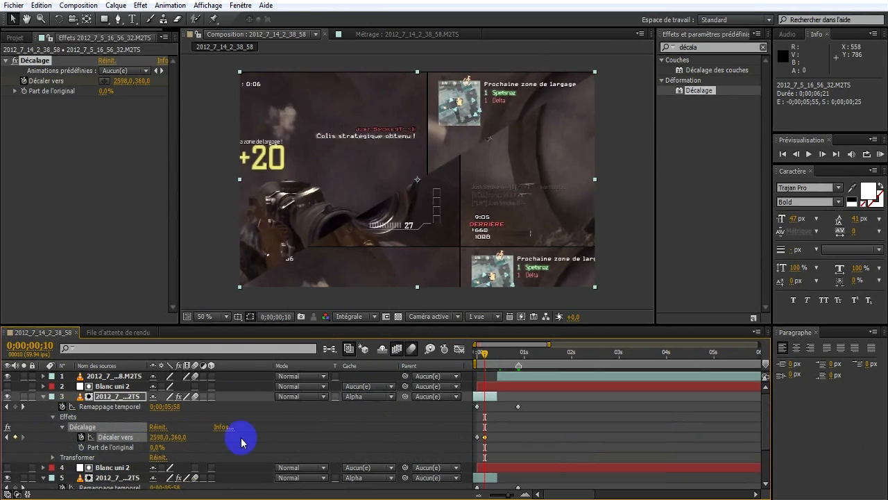
pyautogui.moveTo(171, 442); pyautogui.dragTo(667, 442)
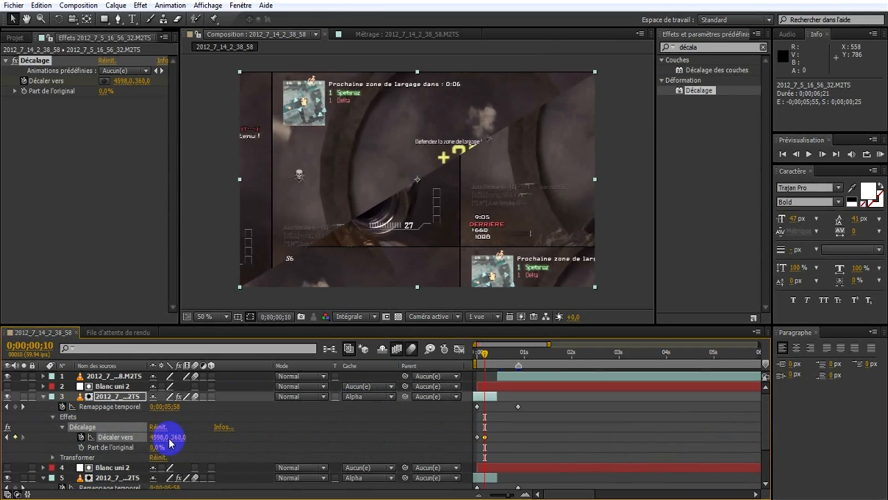
pyautogui.moveTo(158, 439); pyautogui.dragTo(732, 444)
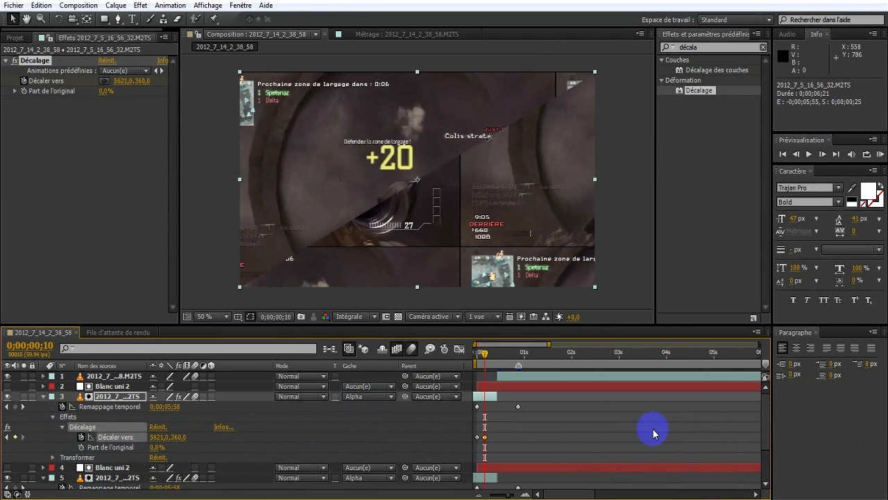
pyautogui.moveTo(158, 439); pyautogui.dragTo(302, 438)
pyautogui.moveTo(179, 443); pyautogui.dragTo(246, 449)
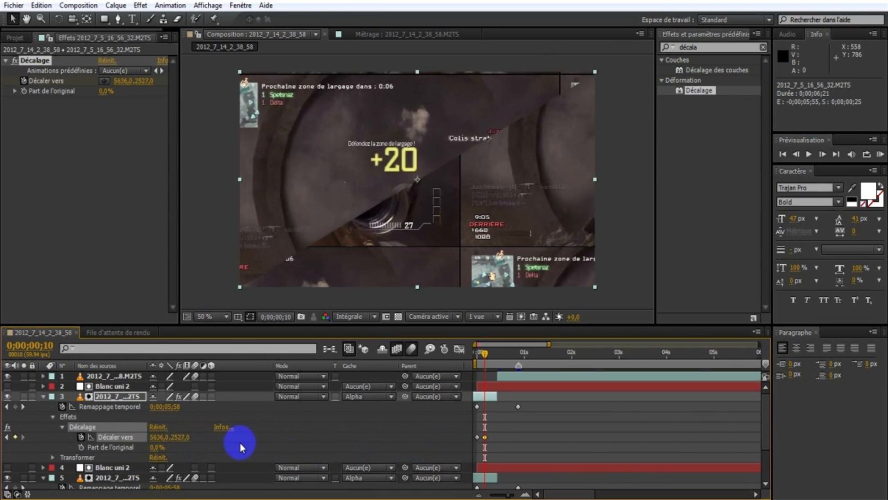
pyautogui.moveTo(166, 445)
pyautogui.mouseDown()
pyautogui.moveTo(188, 436)
pyautogui.moveTo(258, 440)
pyautogui.moveTo(155, 438)
pyautogui.moveTo(169, 438)
pyautogui.mouseUp()
pyautogui.click(360, 439)
# Hide the top gameplay clip
pyautogui.scroll(-1, 534, 428)
pyautogui.scroll(-1, 534, 431)
pyautogui.scroll(2, 534, 431)
pyautogui.click(510, 377)
pyautogui.click(7, 375)
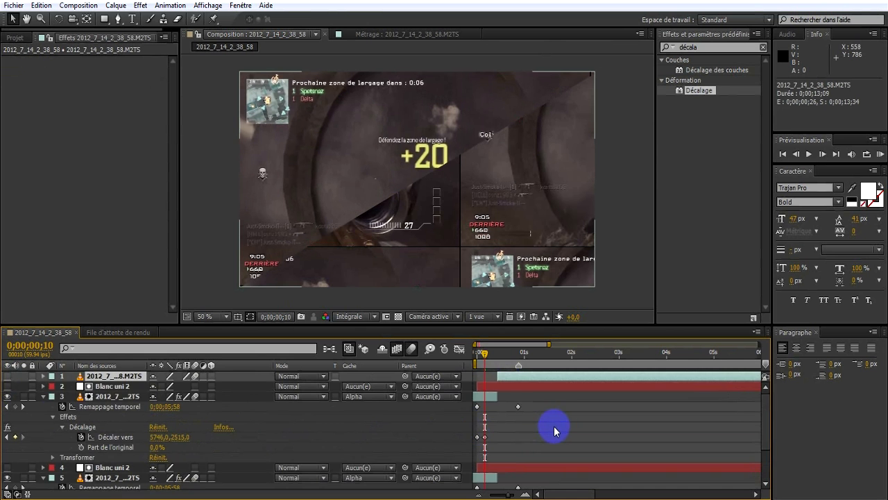
# Extend the end of the bottom clip to 0;00;00;52
pyautogui.scroll(-1, 553, 427)
pyautogui.scroll(2, 497, 440)
pyautogui.scroll(-2, 500, 441)
pyautogui.scroll(2, 500, 443)
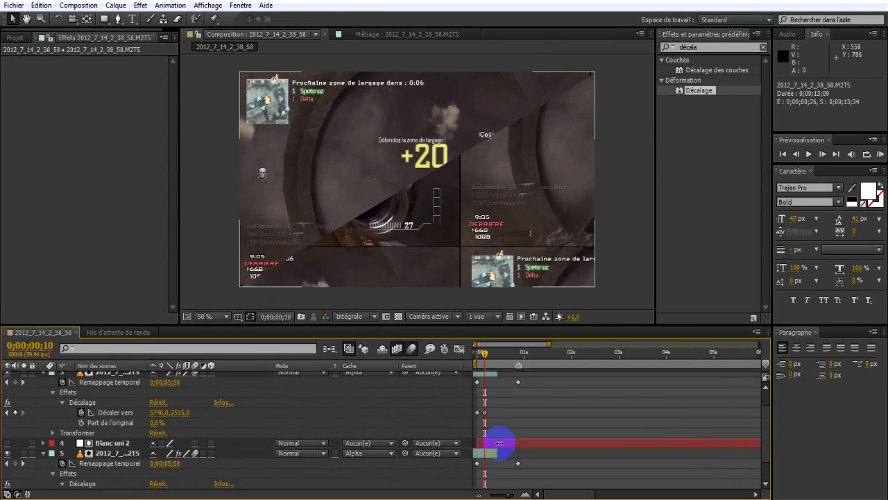
pyautogui.click(501, 451)
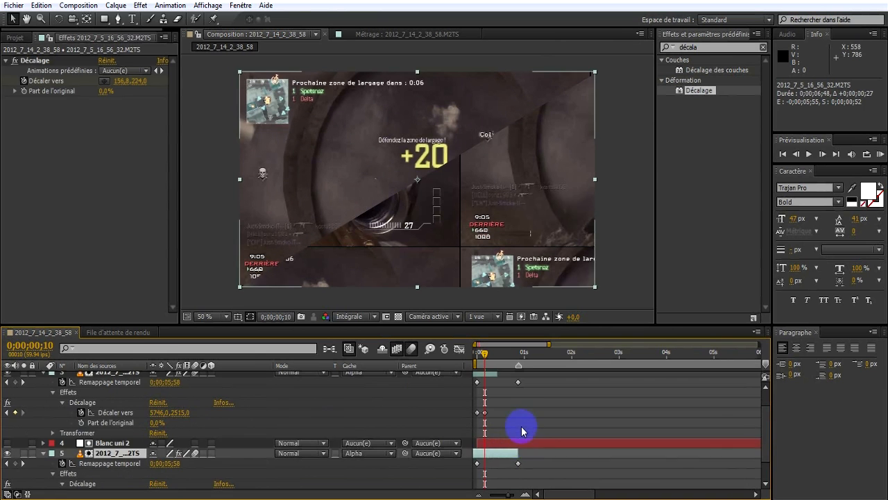
pyautogui.scroll(2, 520, 444)
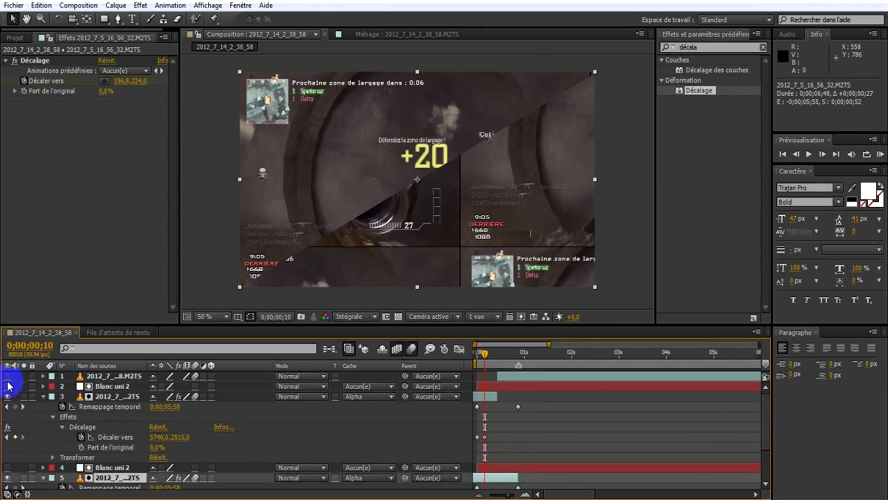
# Move the duplicated clip's second Décaler vers keyframe to 0;00;00;52 and extend the end of that clip to 0;00;00;57
pyautogui.moveTo(513, 361); pyautogui.dragTo(518, 359)
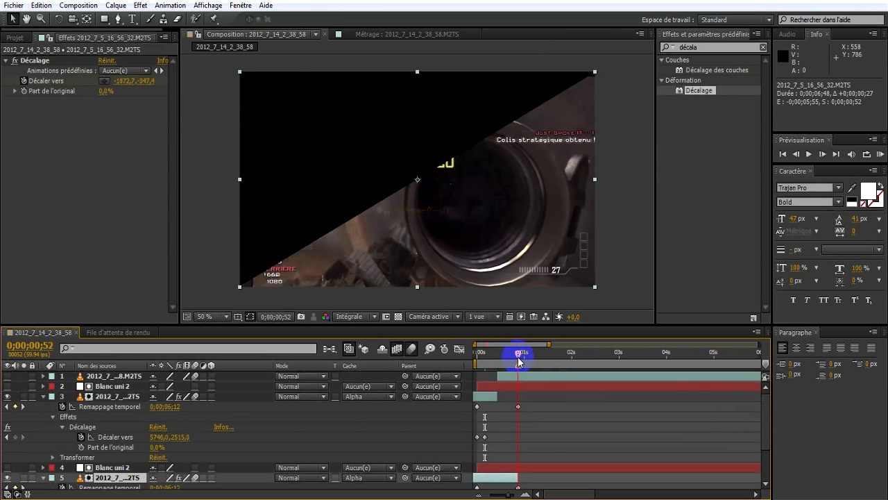
pyautogui.click(538, 425)
pyautogui.moveTo(485, 439); pyautogui.dragTo(513, 442)
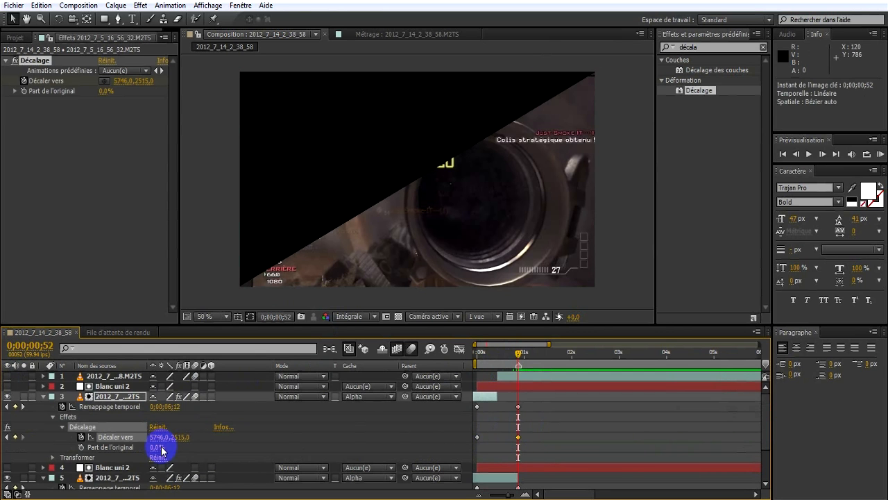
pyautogui.moveTo(159, 437); pyautogui.dragTo(190, 436)
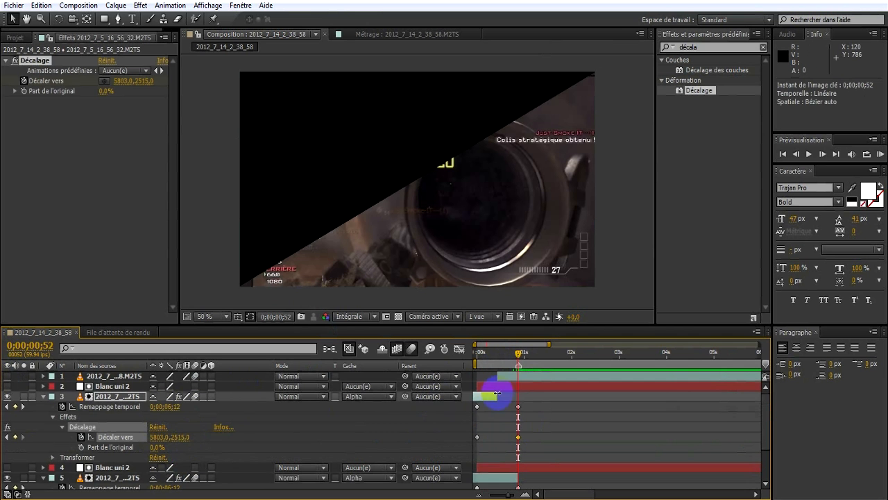
pyautogui.click(520, 395)
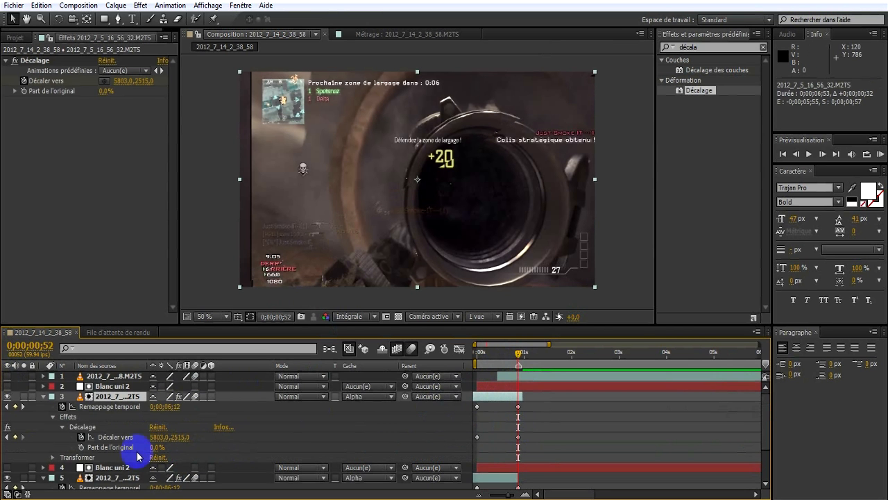
# Set the duplicated clip's Décaler vers to 5760,0,2534,0 at 0;00;00;52
pyautogui.moveTo(151, 443); pyautogui.dragTo(110, 438)
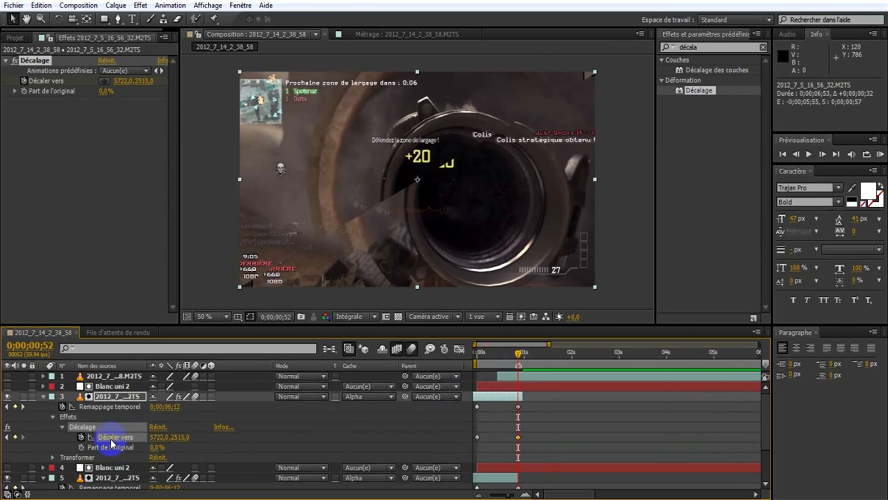
pyautogui.click(189, 452)
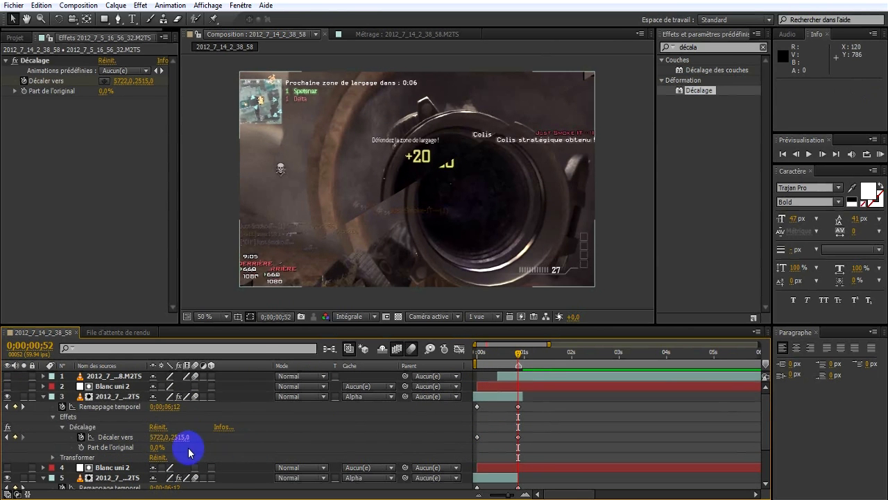
pyautogui.moveTo(186, 443); pyautogui.dragTo(238, 435)
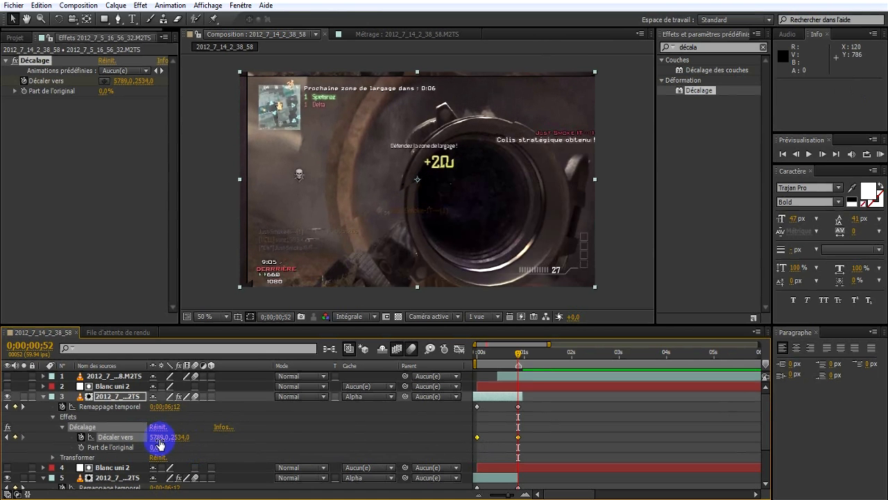
pyautogui.moveTo(158, 437); pyautogui.dragTo(154, 439)
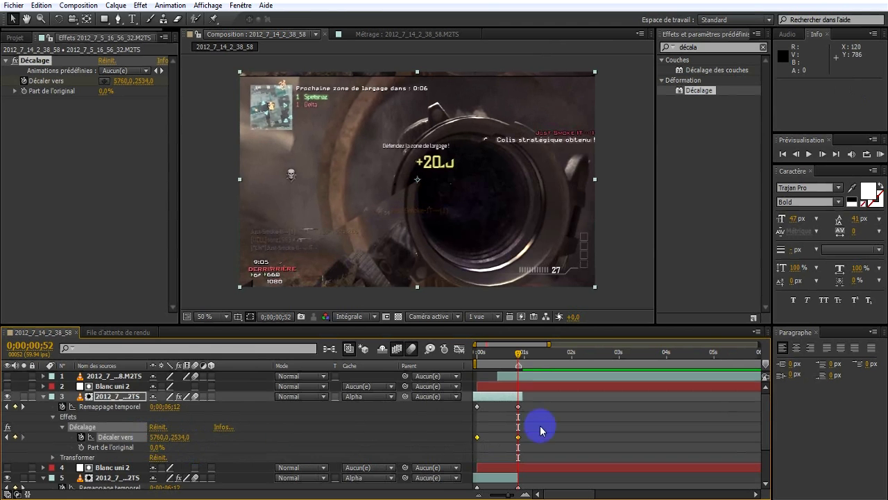
# Advance to 0;00;00;53 and extend the end of the bottom clip to 0;00;00;58
pyautogui.scroll(-3, 568, 419)
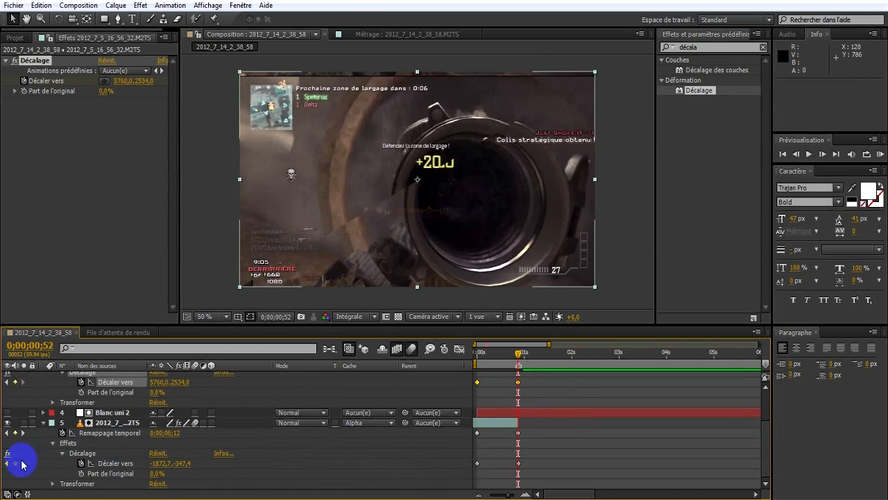
pyautogui.press('pagedown')
pyautogui.scroll(2, 381, 387)
pyautogui.scroll(-1, 508, 425)
pyautogui.moveTo(518, 445); pyautogui.dragTo(522, 444)
pyautogui.scroll(1, 522, 444)
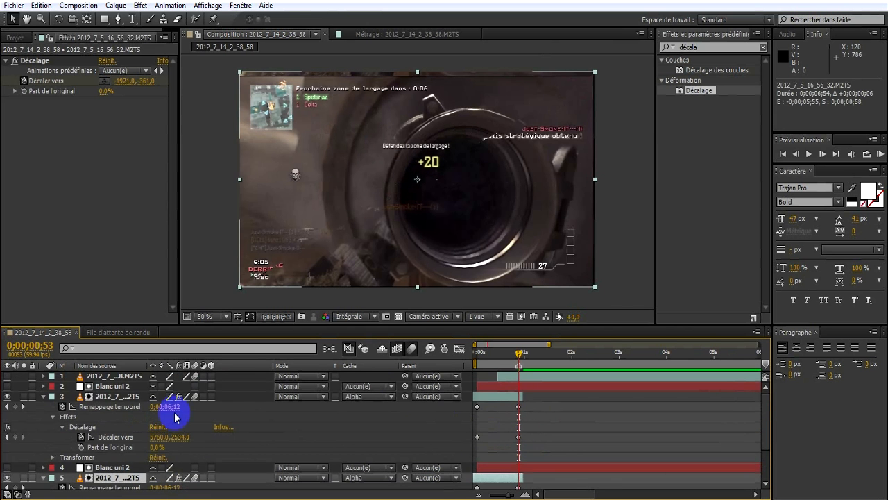
# Set the duplicated clip's Décaler vers to 5760,0,2521,0 at 0;00;00;53 to align both halves
pyautogui.click(519, 437)
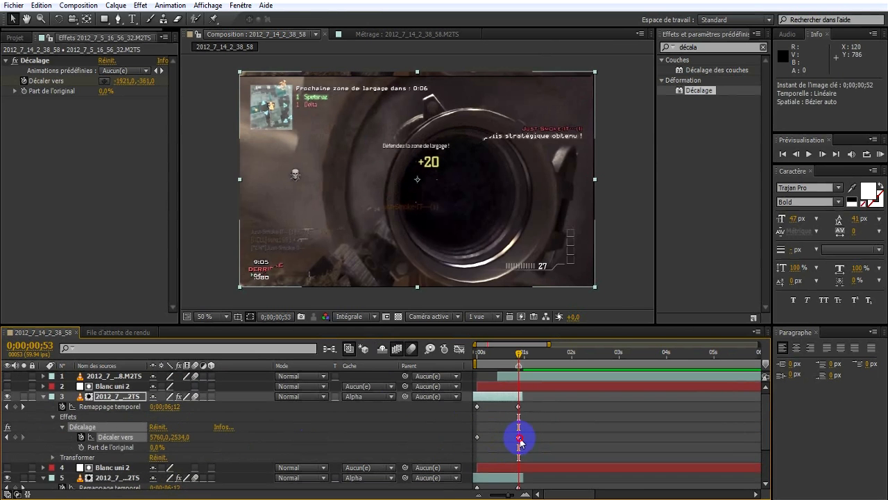
pyautogui.moveTo(184, 440)
pyautogui.mouseDown()
pyautogui.moveTo(192, 435)
pyautogui.moveTo(177, 433)
pyautogui.moveTo(184, 432)
pyautogui.mouseUp()
pyautogui.click(342, 433)
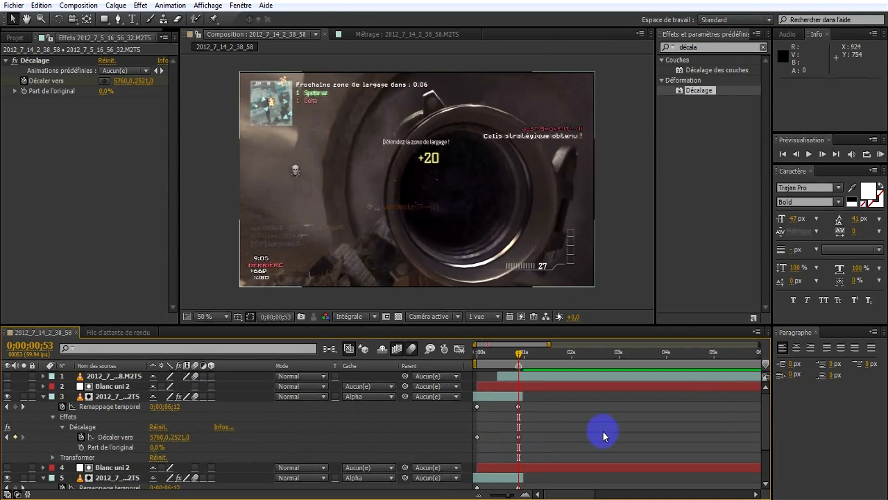
# Make the top gameplay clip visible again
pyautogui.scroll(-3, 548, 423)
pyautogui.scroll(3, 545, 427)
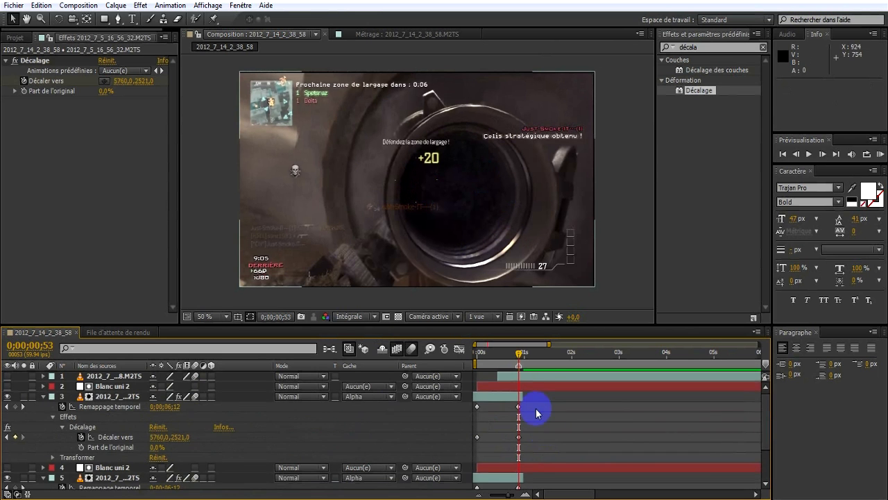
pyautogui.click(519, 378)
pyautogui.click(436, 405)
pyautogui.click(6, 376)
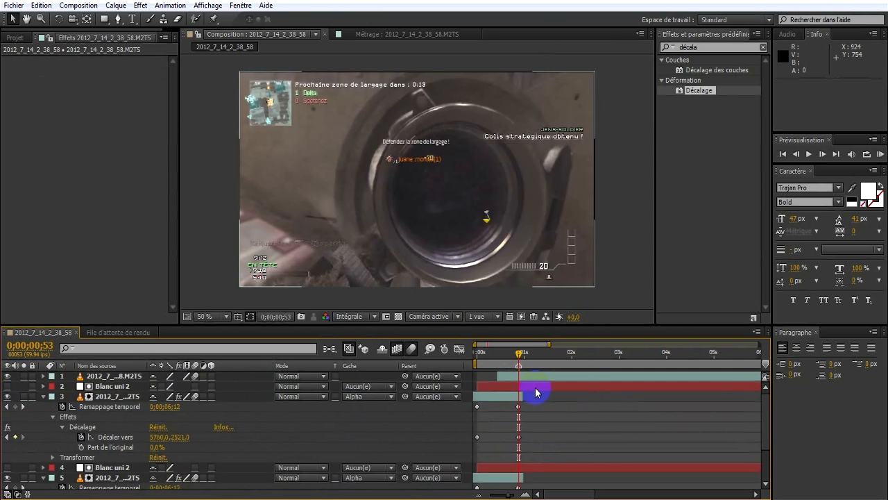
# At 0;00;00;26, create a white 1280 x 720 solid named Blanc uni 3 at composition size
pyautogui.moveTo(520, 354); pyautogui.dragTo(497, 356)
pyautogui.click(500, 386)
pyautogui.click(501, 388)
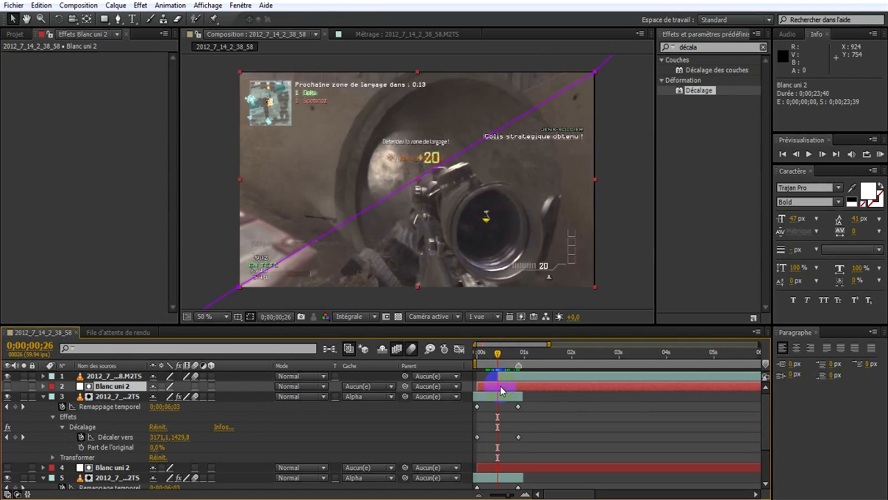
pyautogui.click(337, 436)
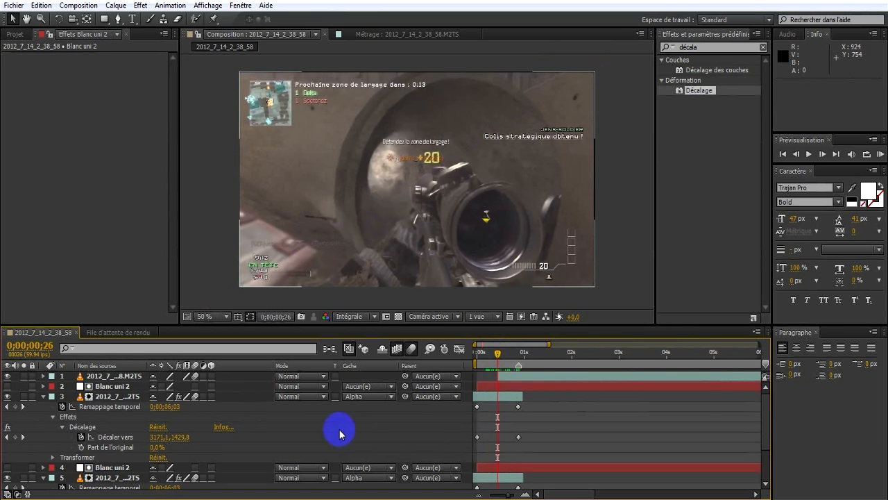
pyautogui.rightClick(354, 298)
pyautogui.moveTo(364, 303)
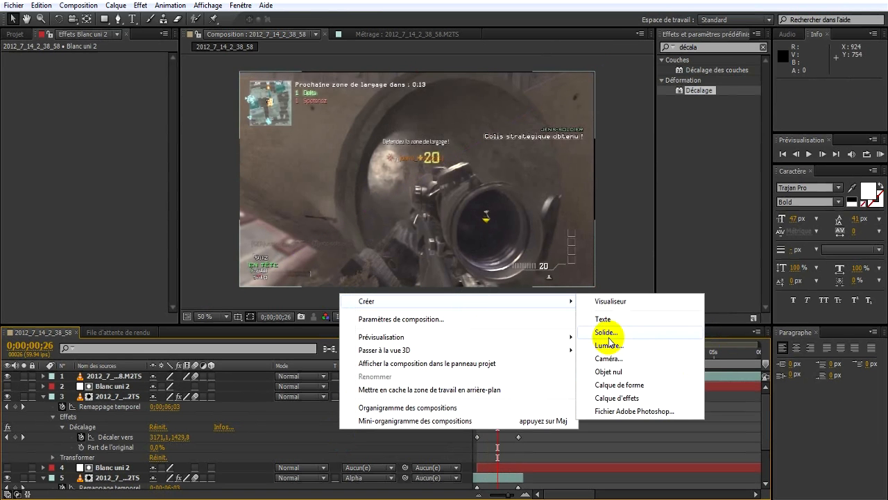
pyautogui.click(610, 338)
pyautogui.click(394, 257)
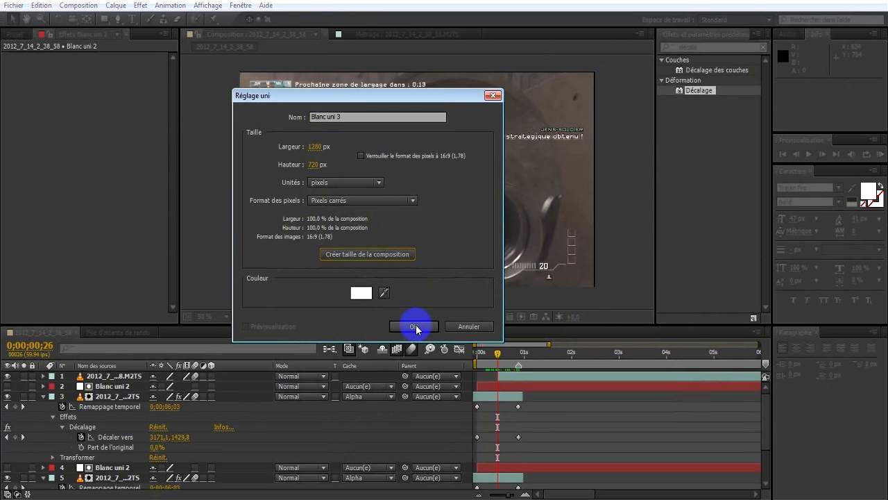
pyautogui.click(415, 327)
# Draw a closed Pen tool mask on Blanc uni 3 along the upper-left to lower-right diagonal, enclosing the frame's lower-left half
pyautogui.click(118, 19)
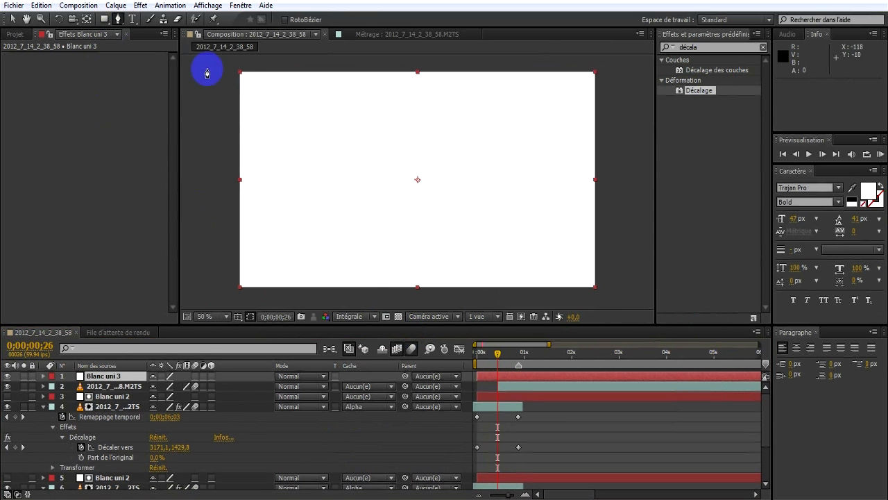
pyautogui.click(240, 72)
pyautogui.scroll(-1, 318, 127)
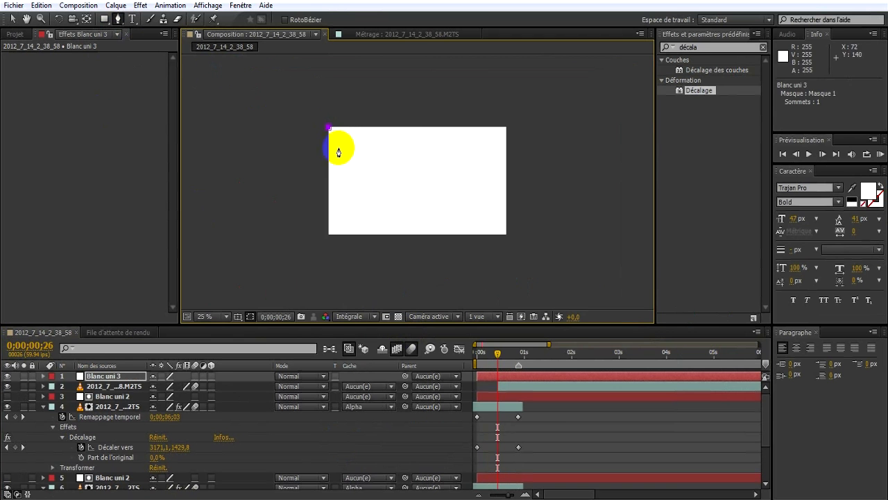
pyautogui.scroll(1, 326, 146)
pyautogui.scroll(-1, 425, 149)
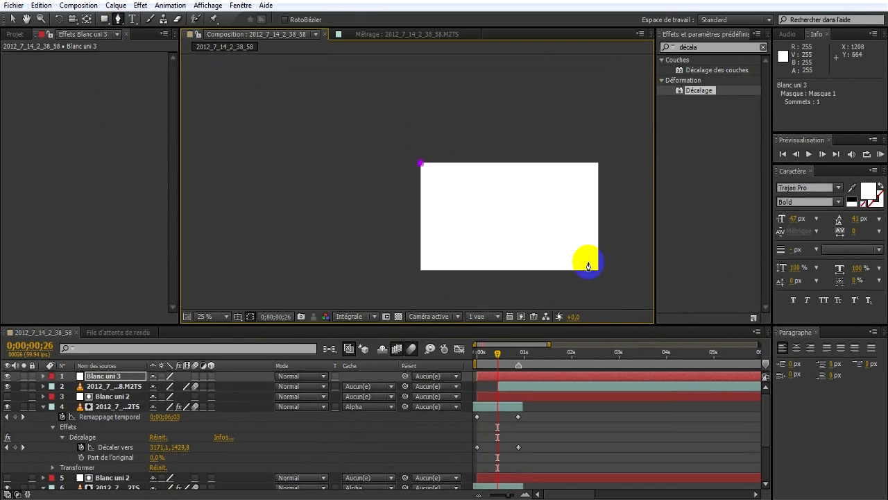
pyautogui.scroll(-1, 605, 275)
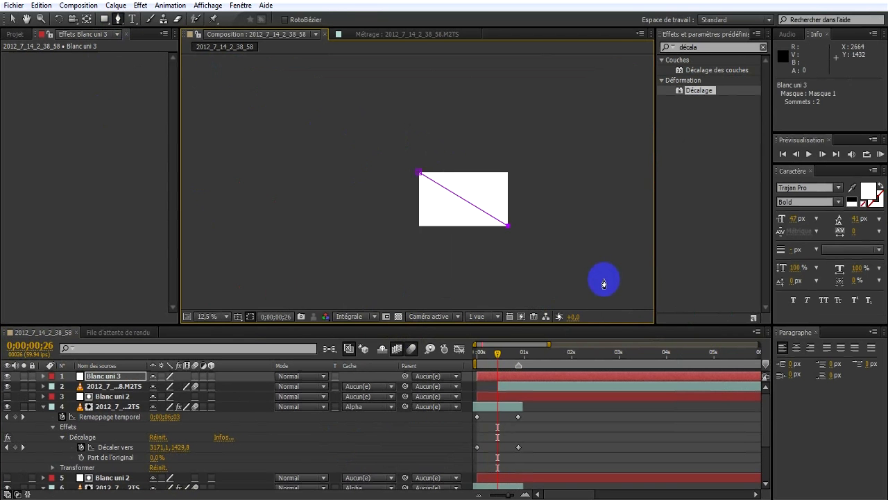
pyautogui.click(564, 261)
pyautogui.click(462, 264)
pyautogui.click(343, 228)
pyautogui.click(363, 149)
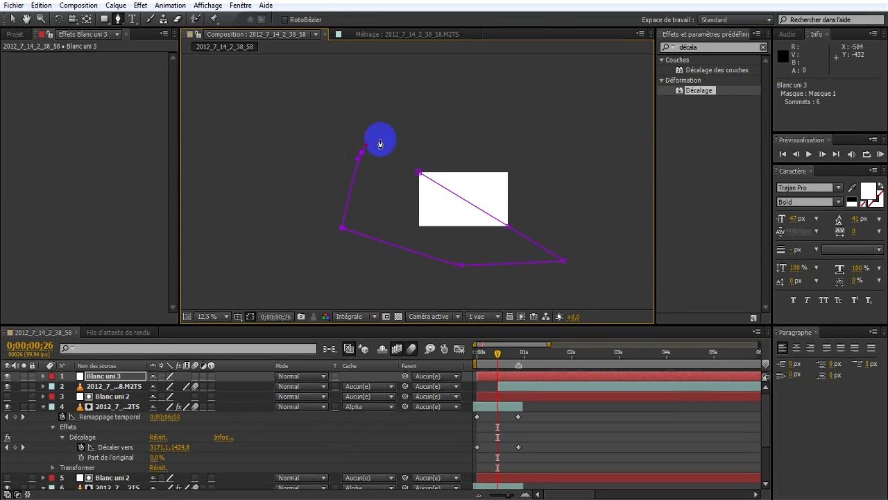
pyautogui.click(418, 138)
pyautogui.click(418, 172)
pyautogui.scroll(2, 422, 188)
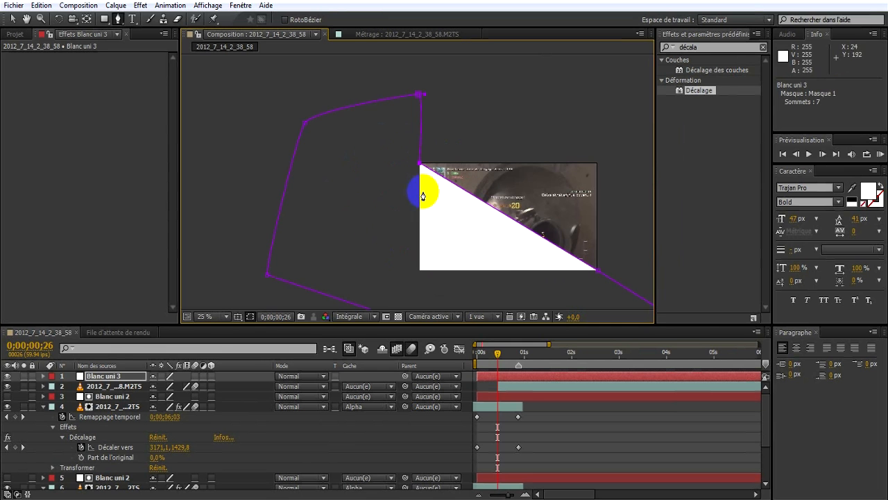
# Duplicate the masked Blanc uni 3 solid and set the upper copy's Masque 1 mode to Soustraction
pyautogui.click(102, 385)
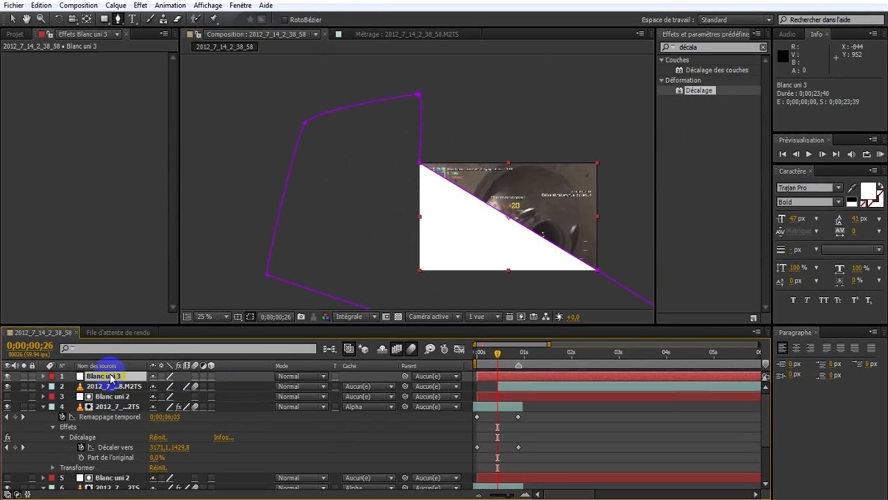
pyautogui.hotkey('ctrl', 'd')
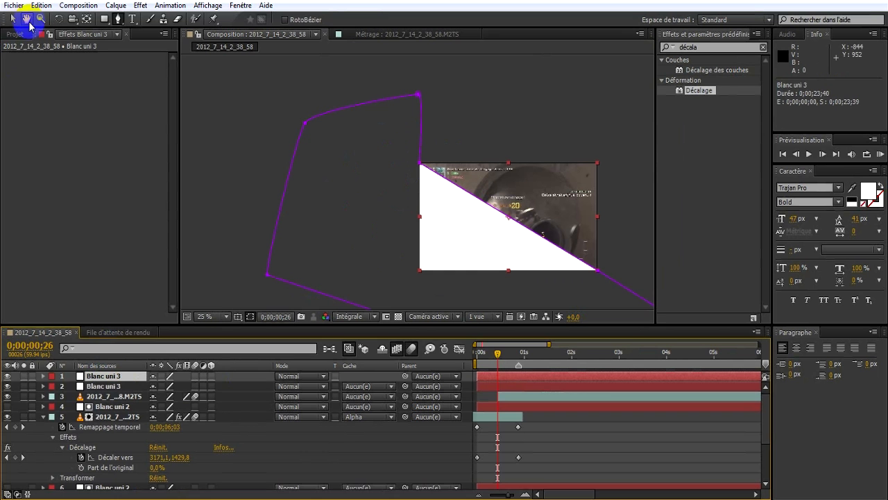
pyautogui.click(42, 376)
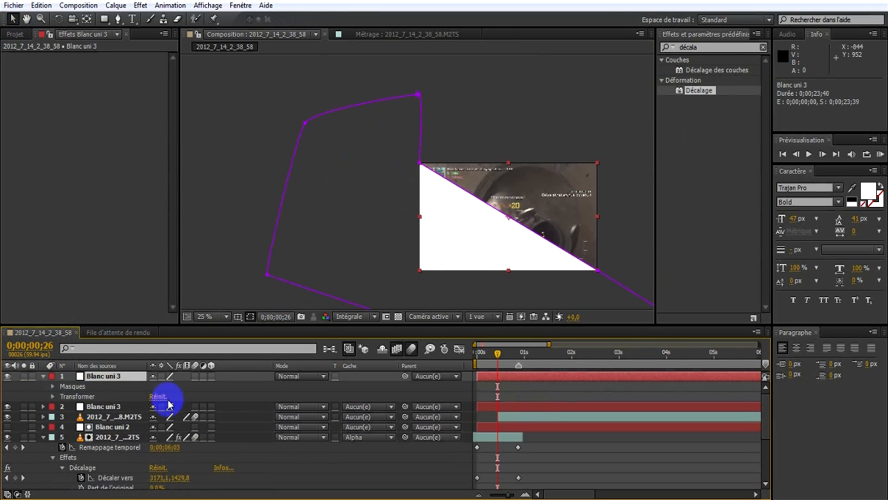
pyautogui.click(52, 387)
pyautogui.click(167, 396)
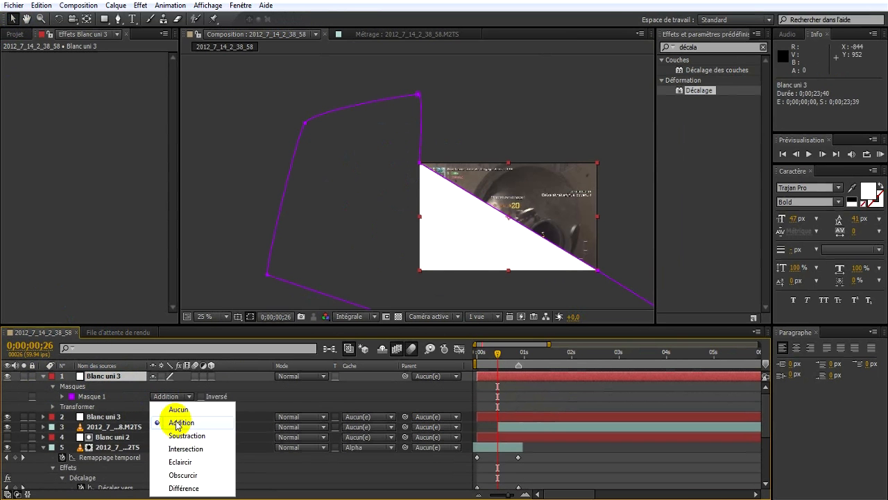
pyautogui.click(135, 435)
pyautogui.click(435, 397)
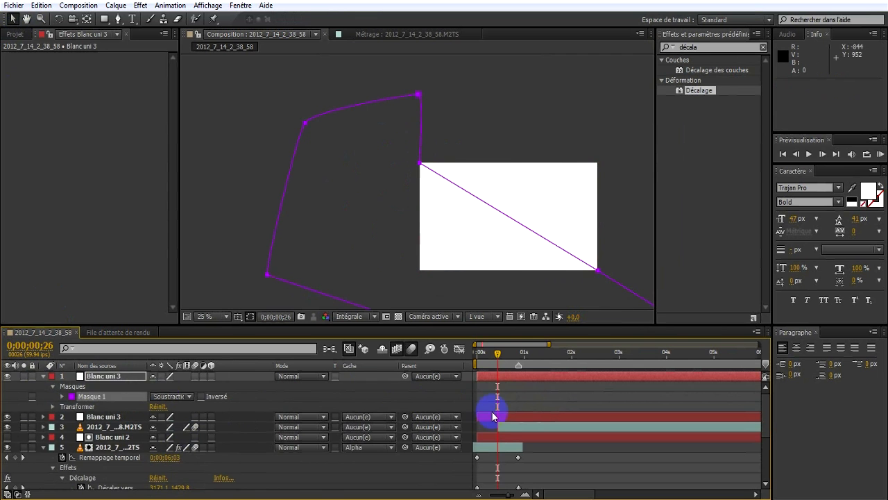
# Set the second gameplay clip's track matte to Alpha Blanc uni 3, then duplicate the clip beneath the upper solid and hide that solid
pyautogui.click(511, 428)
pyautogui.click(377, 427)
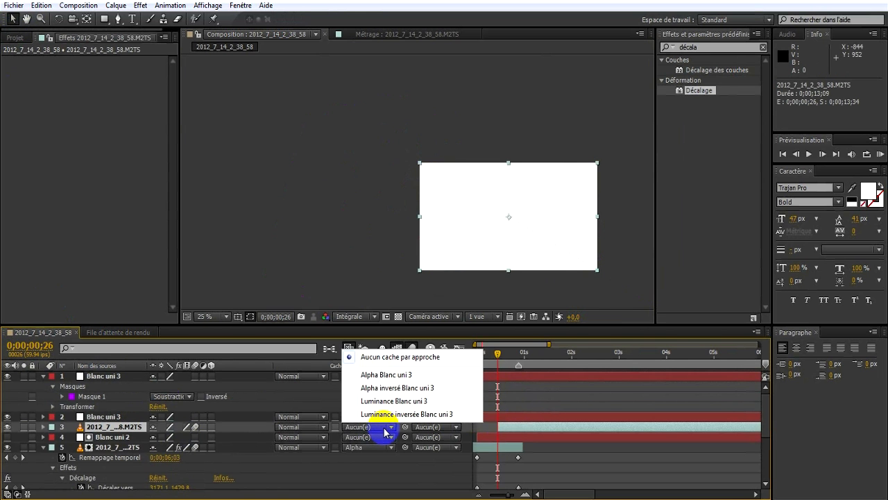
pyautogui.click(392, 375)
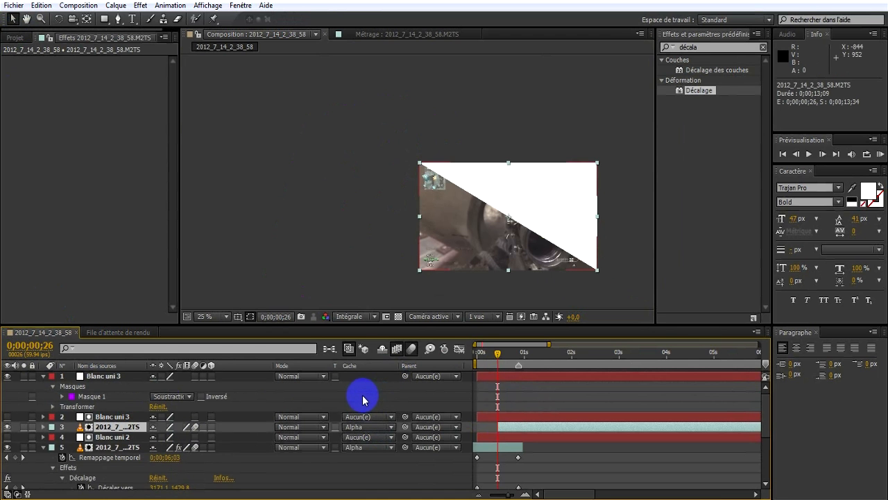
pyautogui.hotkey('ctrl', 'd')
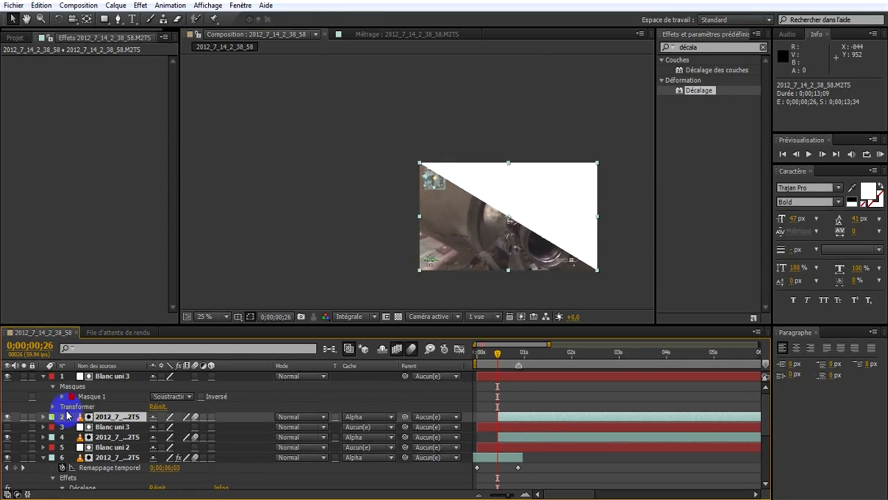
pyautogui.click(7, 376)
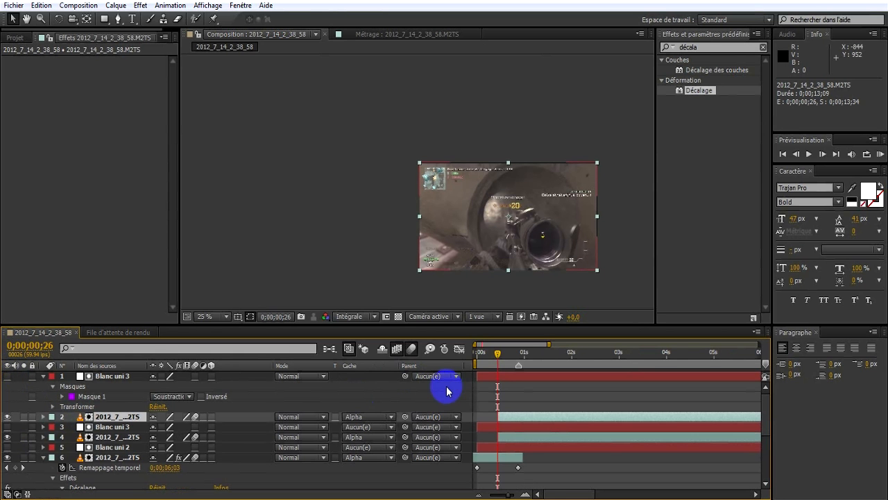
# Set the Masque 1 expansion of the upper Blanc uni 3 solid to -2 pixels
pyautogui.hscroll(-1, 449, 393)
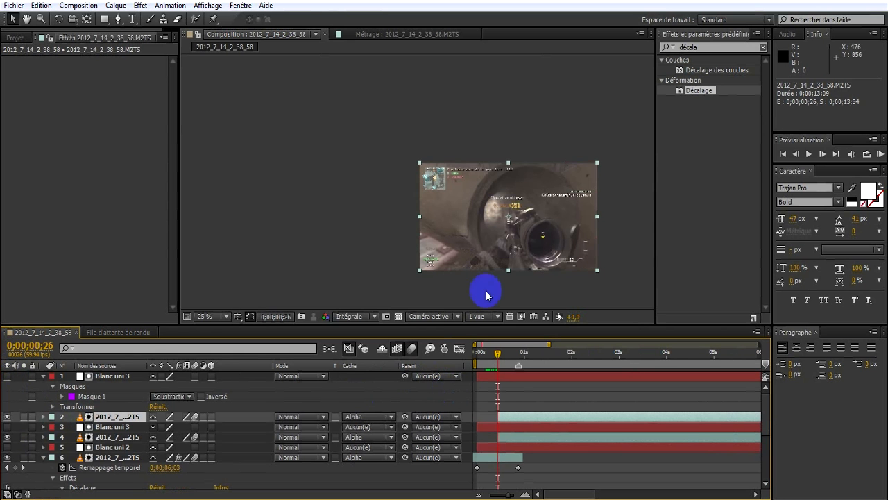
pyautogui.moveTo(498, 220); pyautogui.dragTo(360, 148)
pyautogui.scroll(2, 360, 151)
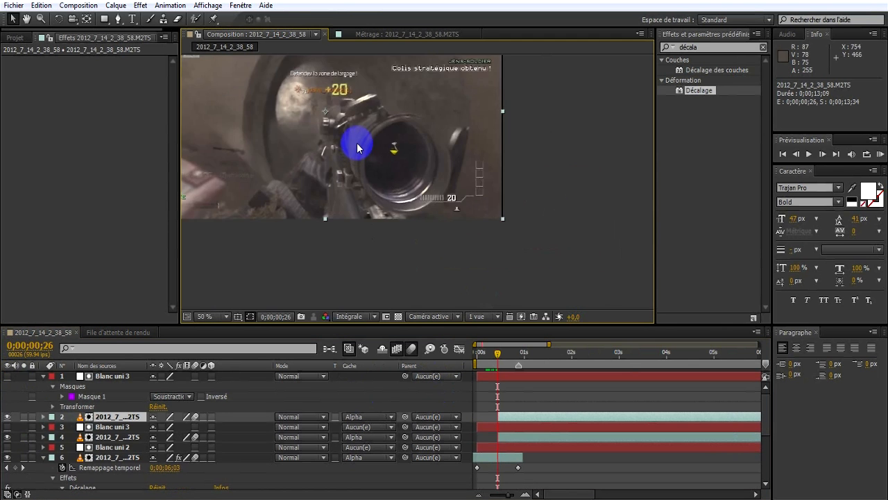
pyautogui.moveTo(392, 176); pyautogui.dragTo(478, 221)
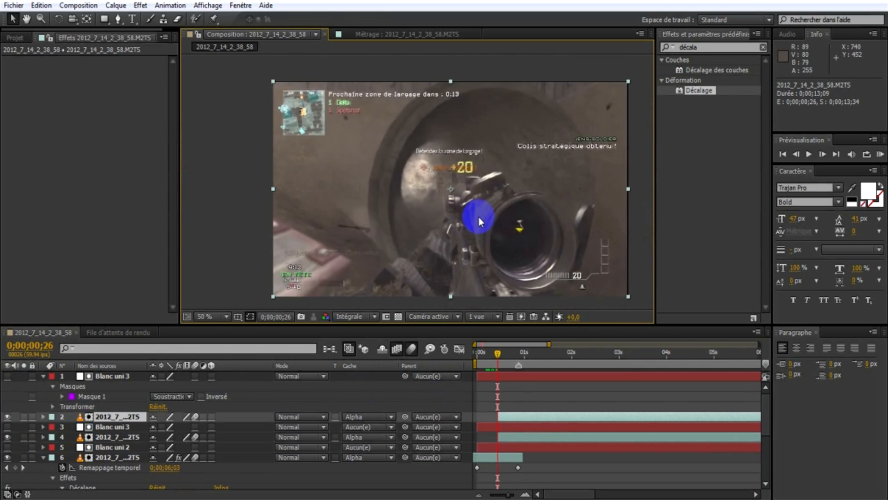
pyautogui.click(62, 396)
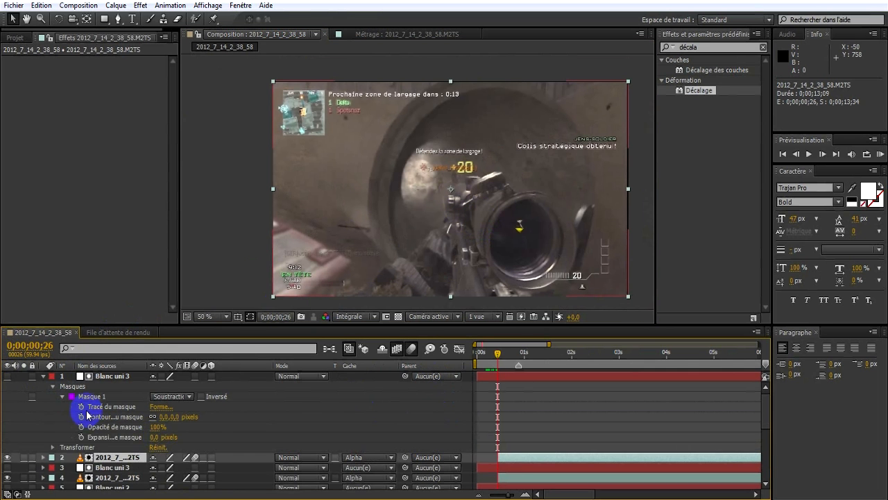
pyautogui.moveTo(154, 436); pyautogui.dragTo(153, 444)
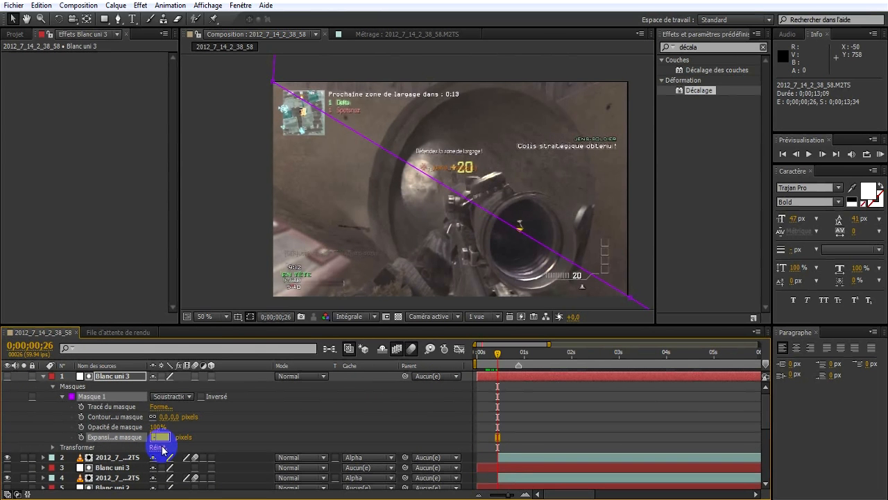
pyautogui.click(235, 432)
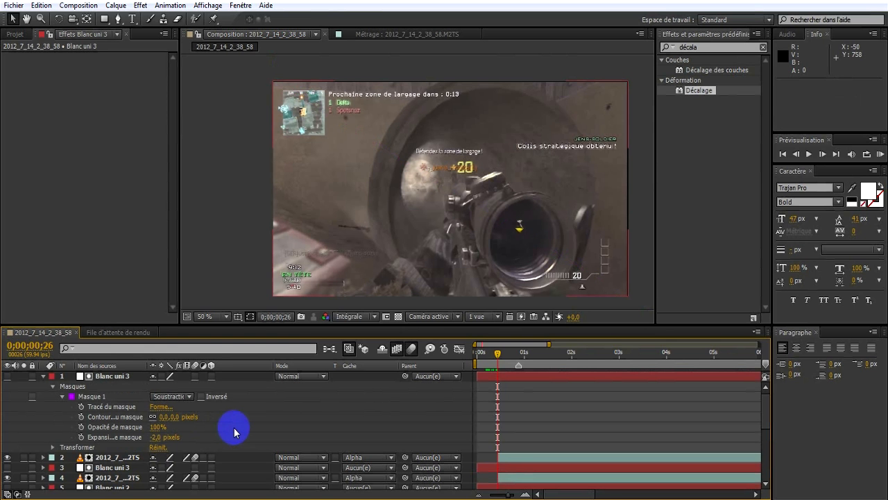
# Set the composition preview resolution to Un demi
pyautogui.click(360, 317)
pyautogui.click(364, 359)
# At 0;00;00;00, copy the animated Décalage effect from the first clip on layer 8 and paste it onto the second clip on layer 4
pyautogui.scroll(-5, 529, 417)
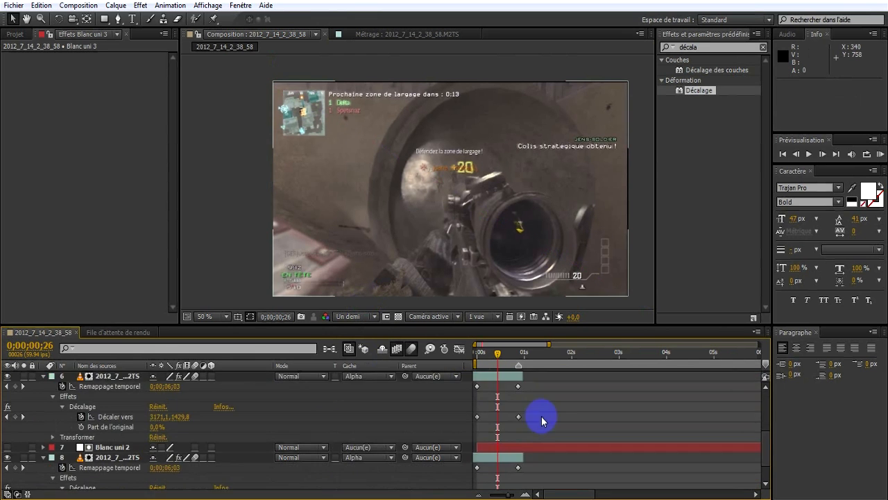
pyautogui.scroll(8, 527, 447)
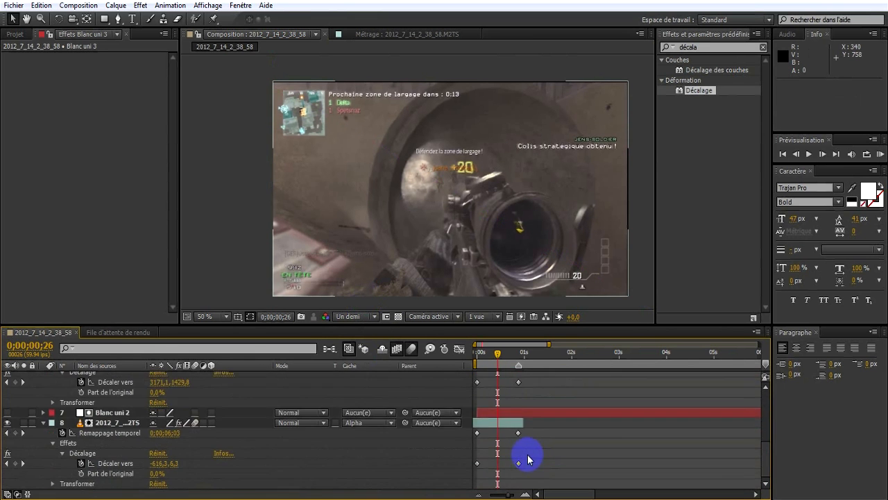
pyautogui.scroll(-6, 531, 430)
pyautogui.scroll(6, 535, 410)
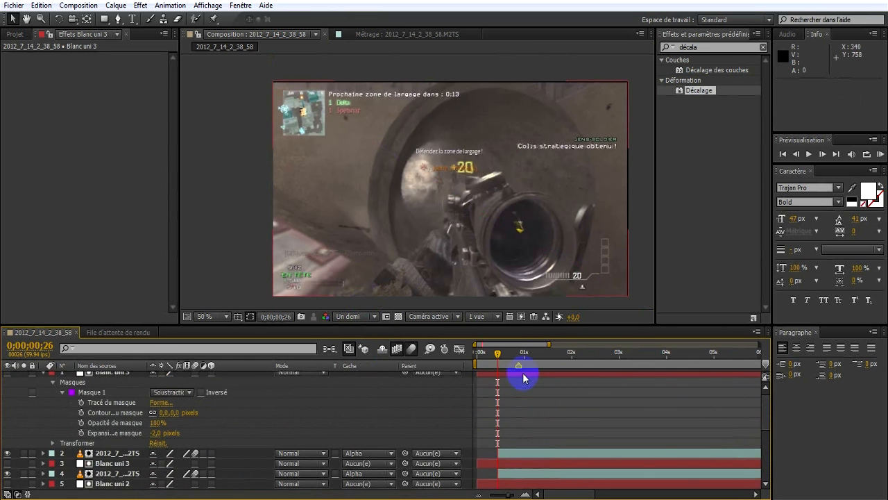
pyautogui.scroll(-6, 517, 437)
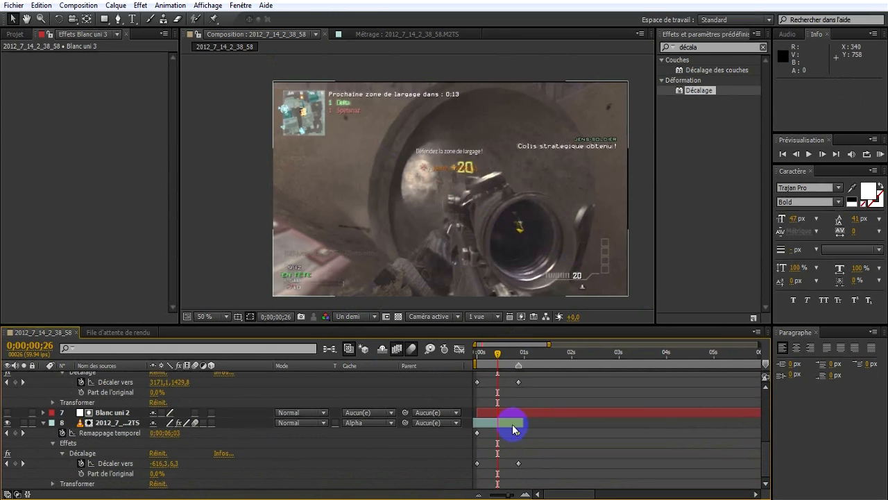
pyautogui.click(470, 364)
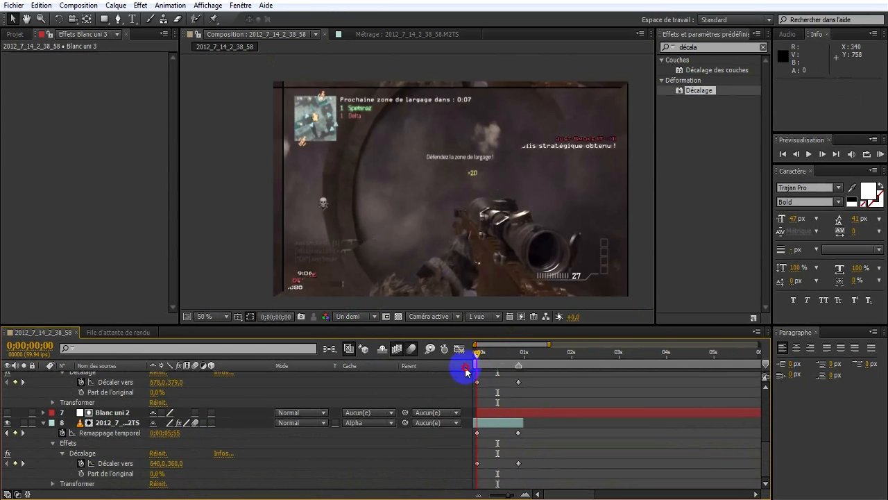
pyautogui.click(82, 453)
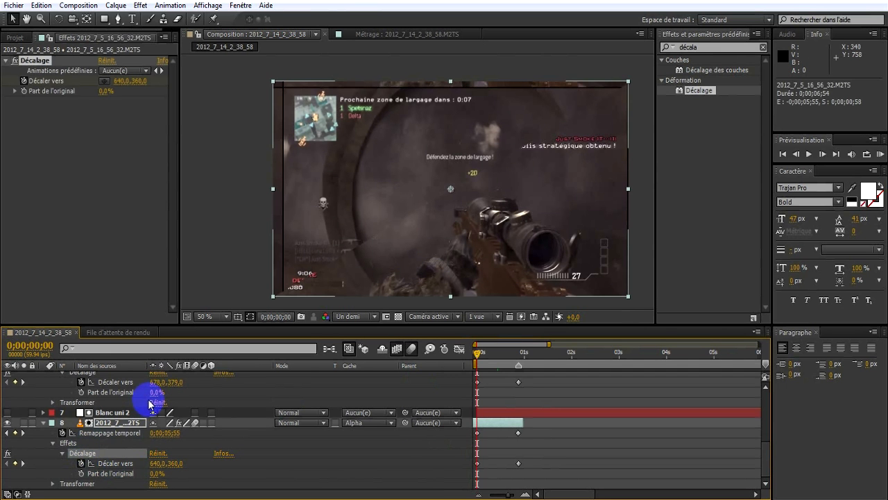
pyautogui.scroll(5, 280, 436)
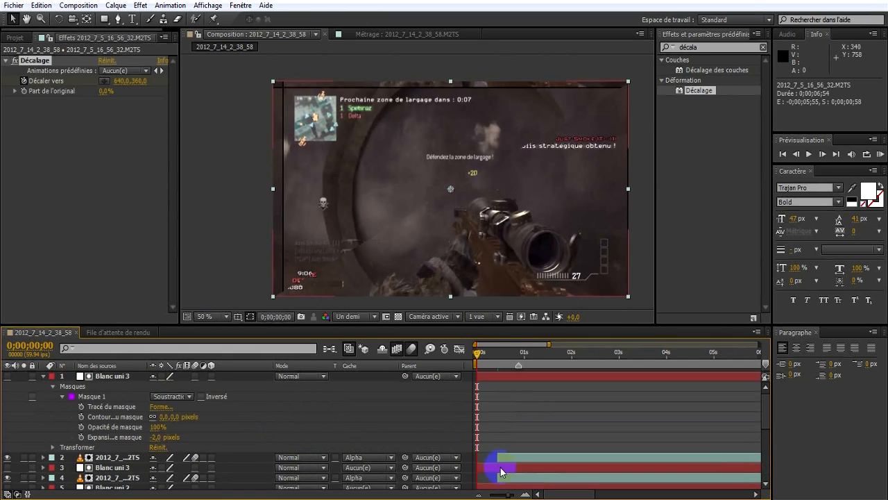
pyautogui.scroll(-1, 505, 479)
pyautogui.click(506, 452)
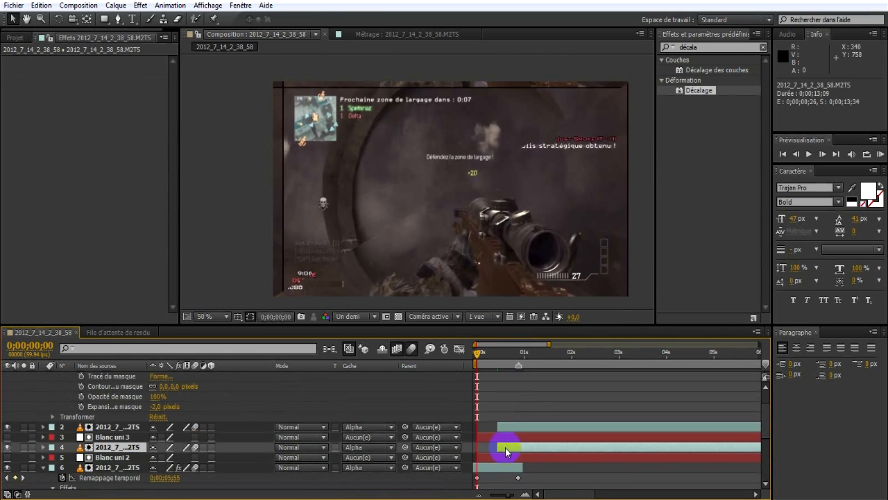
pyautogui.hotkey('ctrl', 'v')
# Copy the animated Décalage effect from the first clip on layer 6 and paste it onto the second clip on layer 2
pyautogui.scroll(-5, 510, 445)
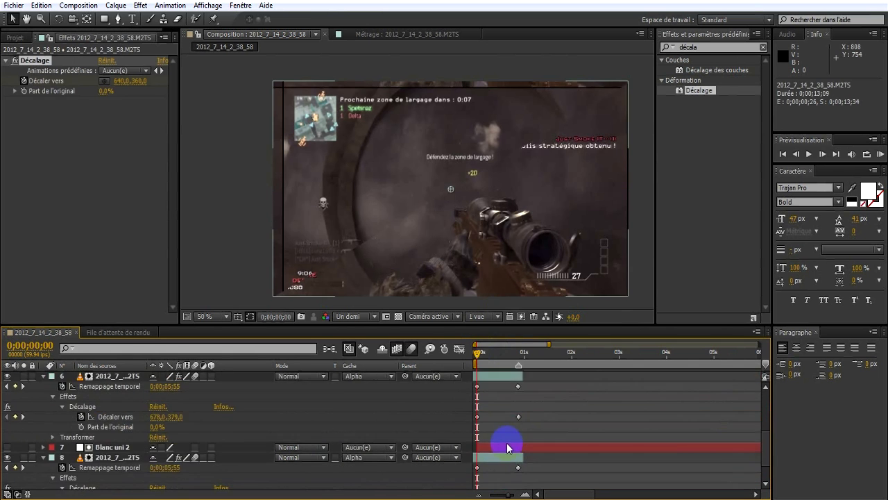
pyautogui.scroll(3, 498, 457)
pyautogui.scroll(-2, 125, 443)
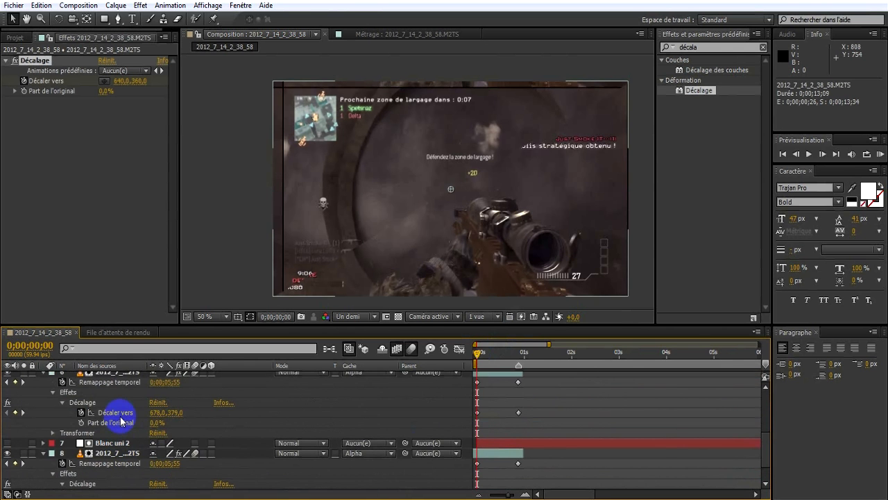
pyautogui.click(90, 404)
pyautogui.scroll(10, 101, 409)
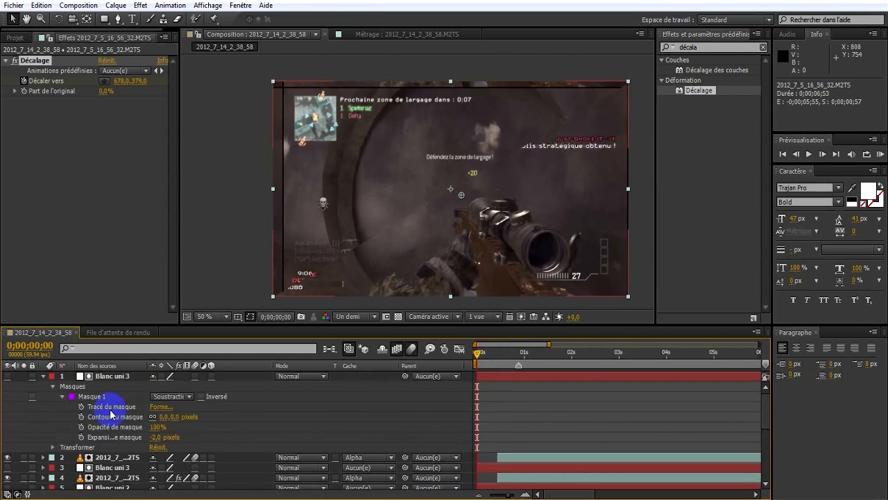
pyautogui.click(111, 380)
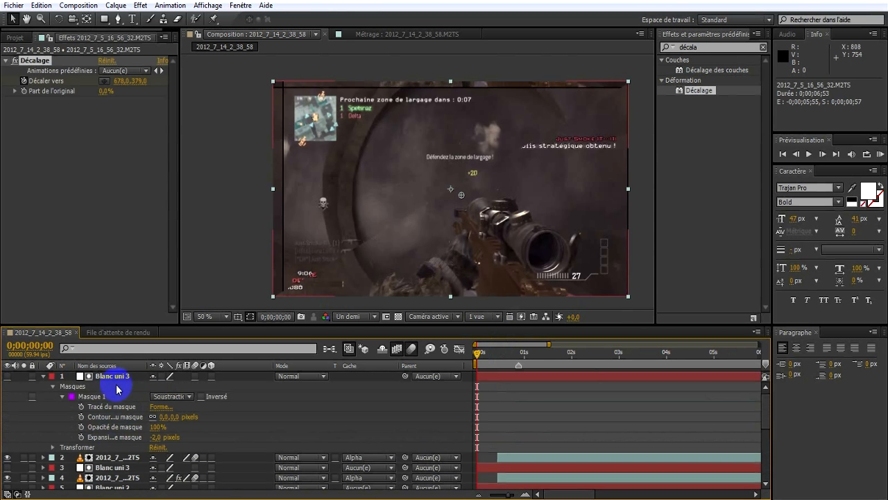
pyautogui.click(110, 456)
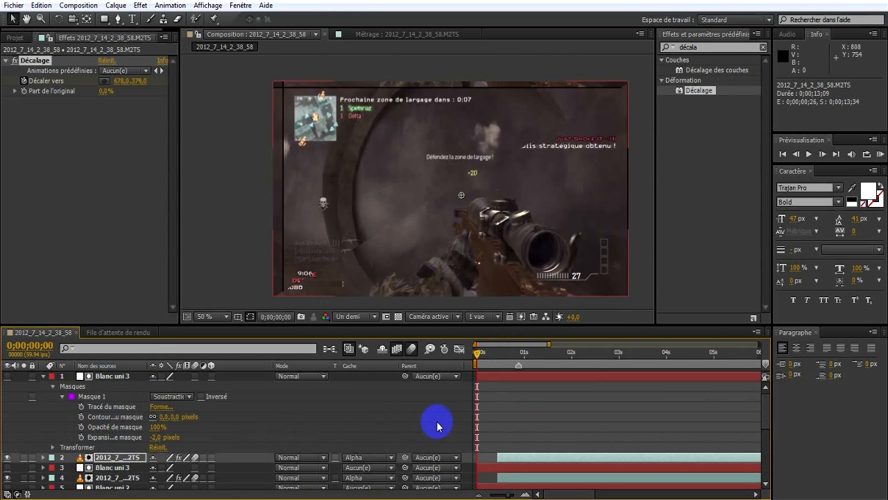
# Collapse the expanded layer properties and run a RAM preview of the transition between the two clips
pyautogui.click(477, 416)
pyautogui.moveTo(490, 354); pyautogui.dragTo(470, 365)
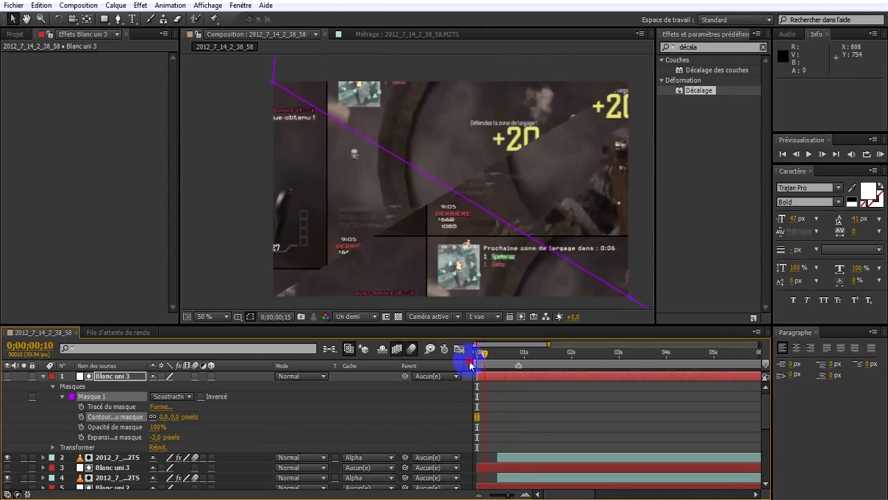
pyautogui.click(43, 376)
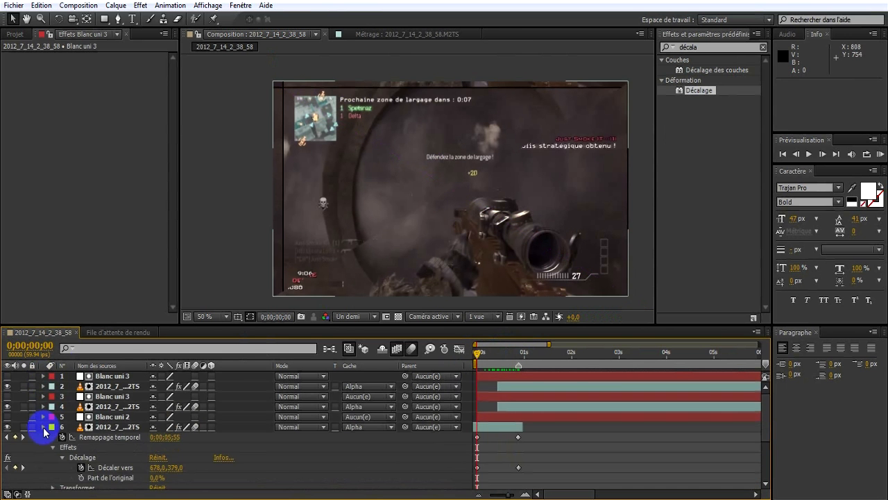
pyautogui.click(43, 426)
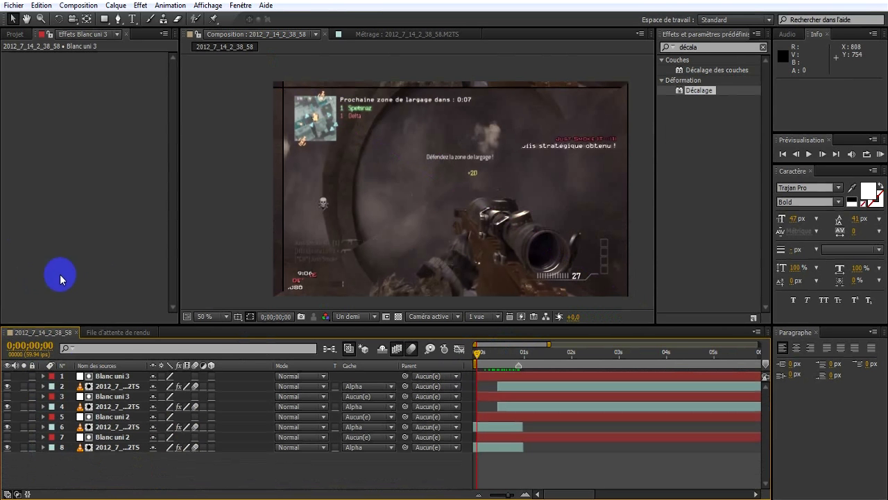
pyautogui.click(879, 157)
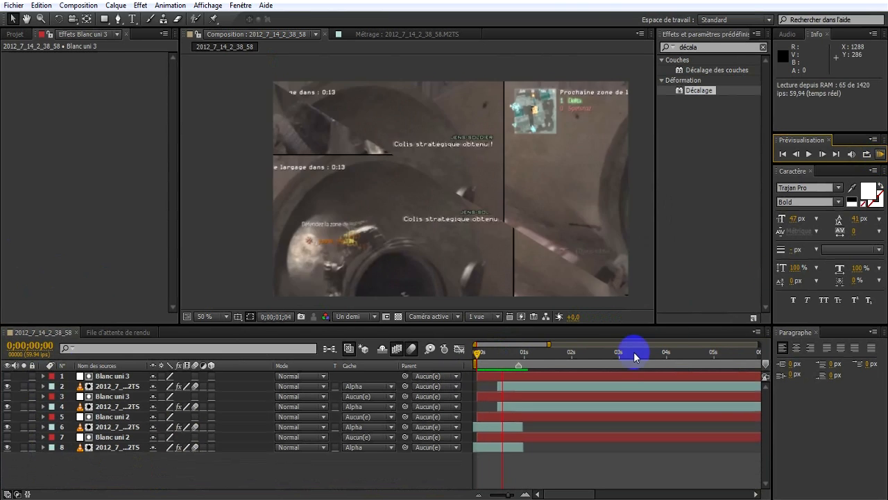
pyautogui.press('space')
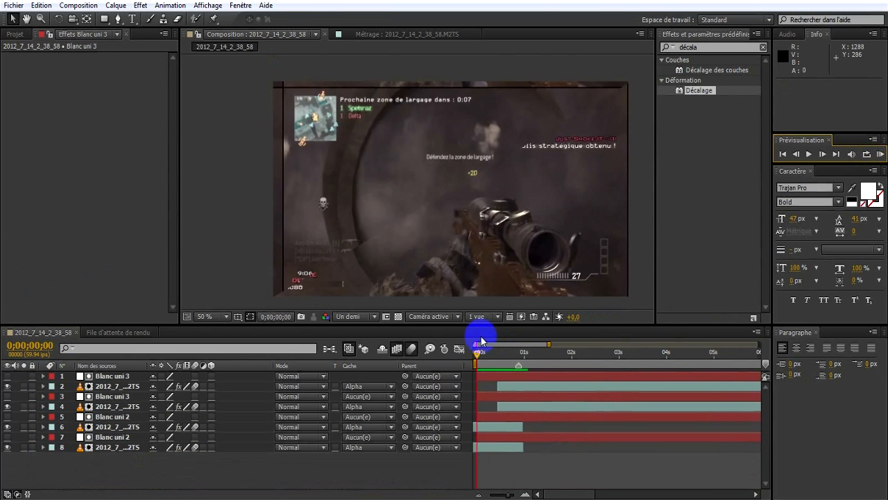
# Add a new Calque d'effets at the top of the composition's layer stack
pyautogui.moveTo(476, 352)
pyautogui.mouseDown()
pyautogui.moveTo(501, 362)
pyautogui.moveTo(483, 321)
pyautogui.moveTo(492, 352)
pyautogui.mouseUp()
pyautogui.rightClick(195, 478)
pyautogui.moveTo(238, 352)
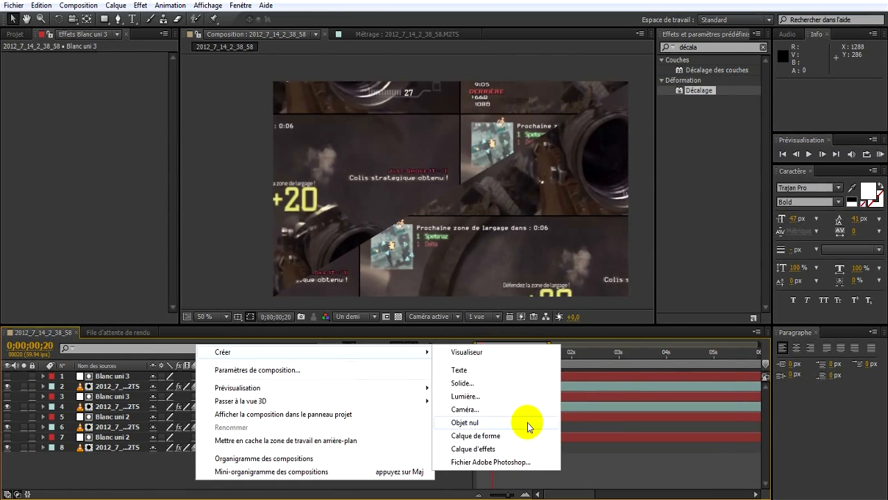
pyautogui.click(494, 449)
pyautogui.moveTo(494, 353); pyautogui.dragTo(491, 353)
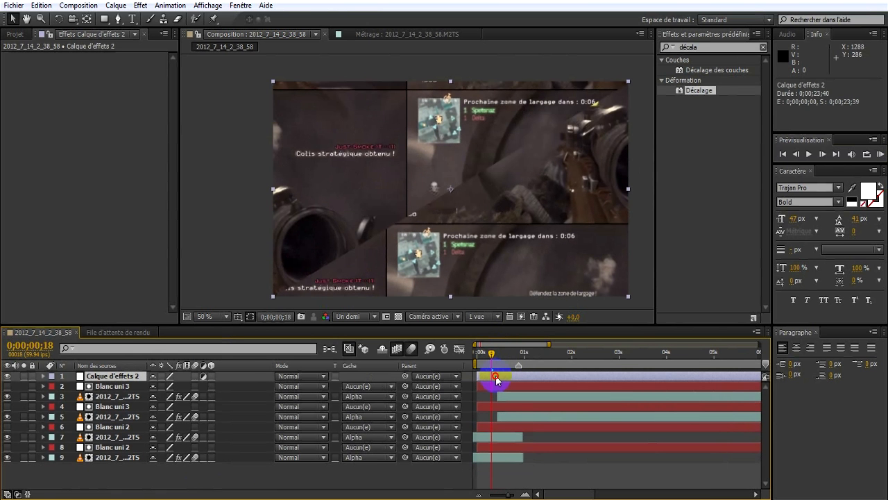
pyautogui.click(537, 451)
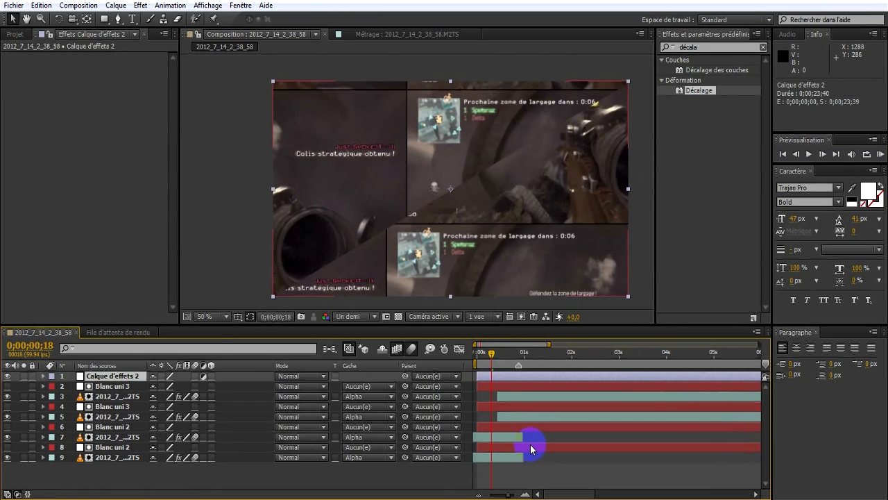
pyautogui.click(517, 416)
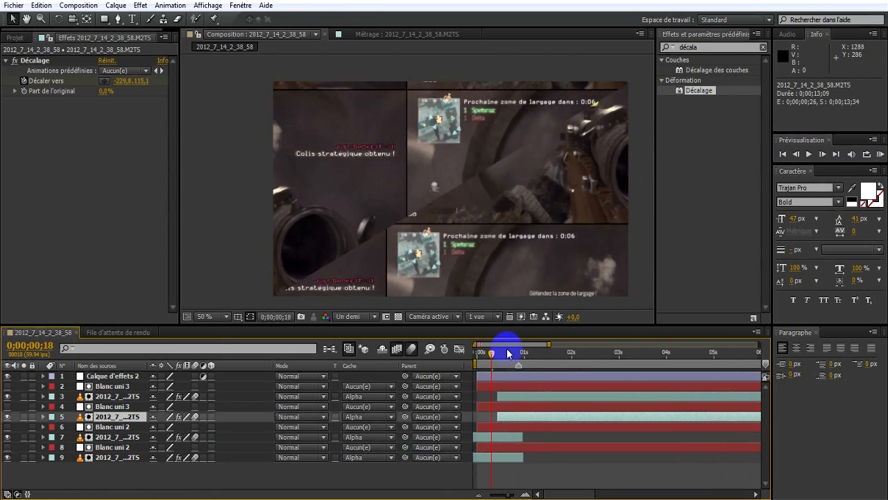
# Reshape layer 7's Décaler vers speed curve in the graph editor to start at about 4000 px/s and accelerate toward the last keyframe
pyautogui.moveTo(488, 355); pyautogui.dragTo(470, 352)
pyautogui.click(458, 466)
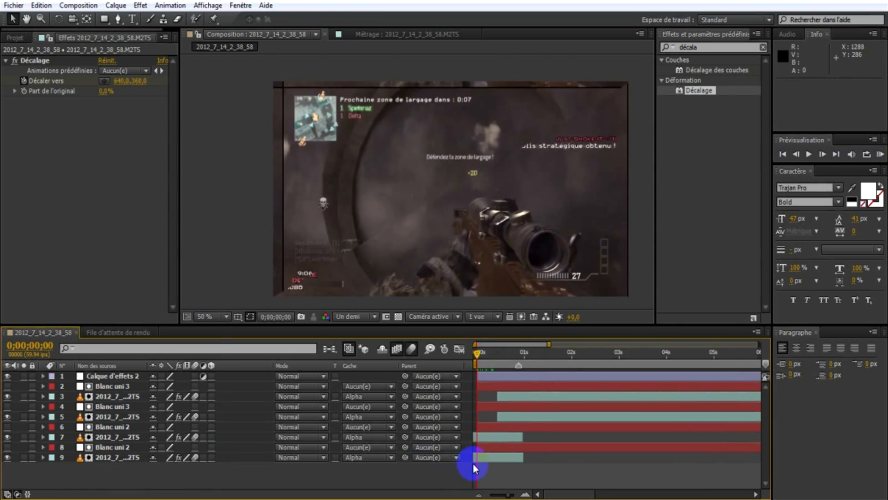
pyautogui.click(478, 457)
pyautogui.click(43, 457)
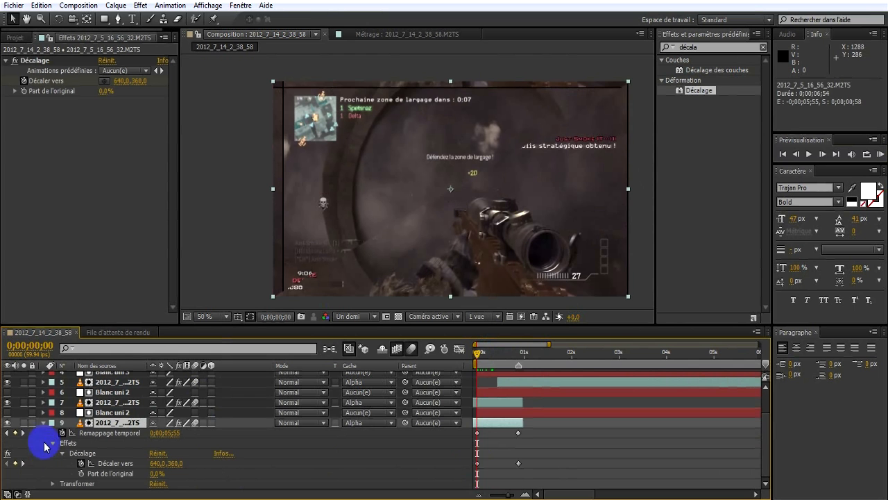
pyautogui.click(43, 402)
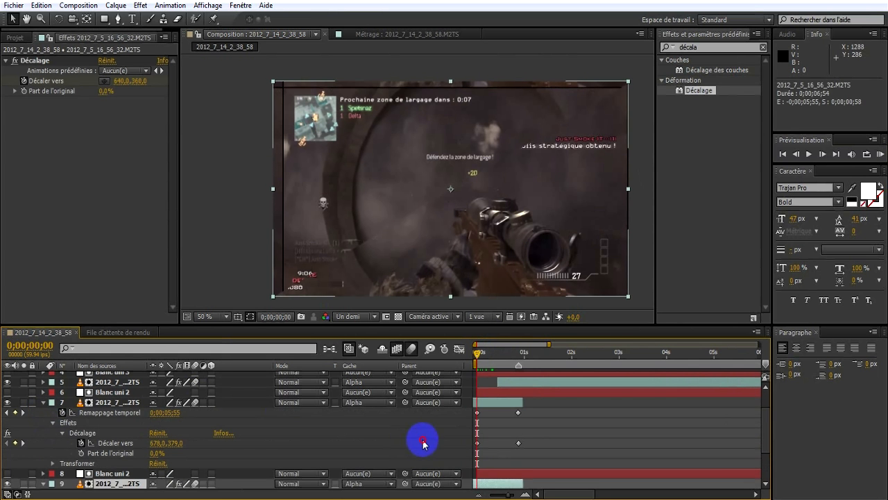
pyautogui.click(478, 444)
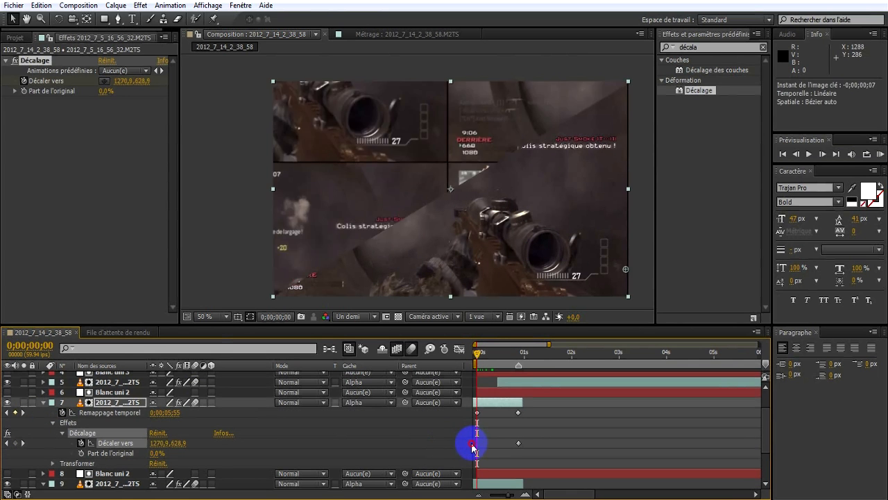
pyautogui.click(459, 350)
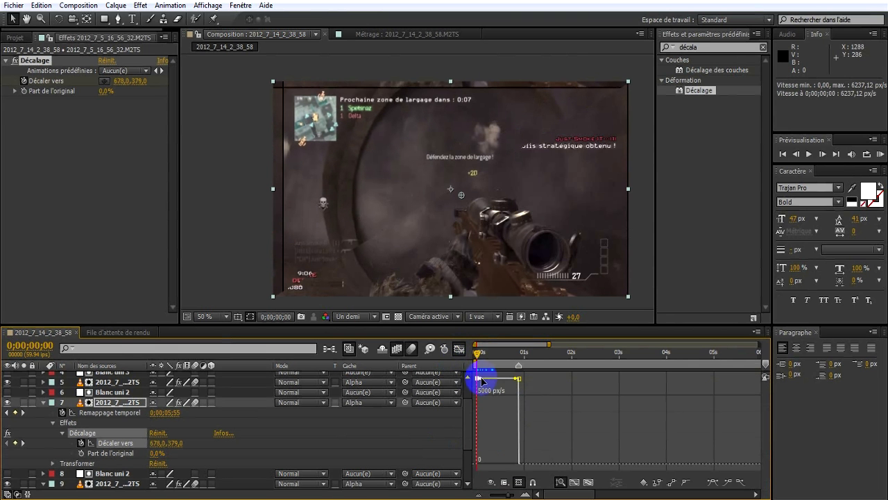
pyautogui.click(482, 385)
pyautogui.moveTo(483, 382); pyautogui.dragTo(496, 420)
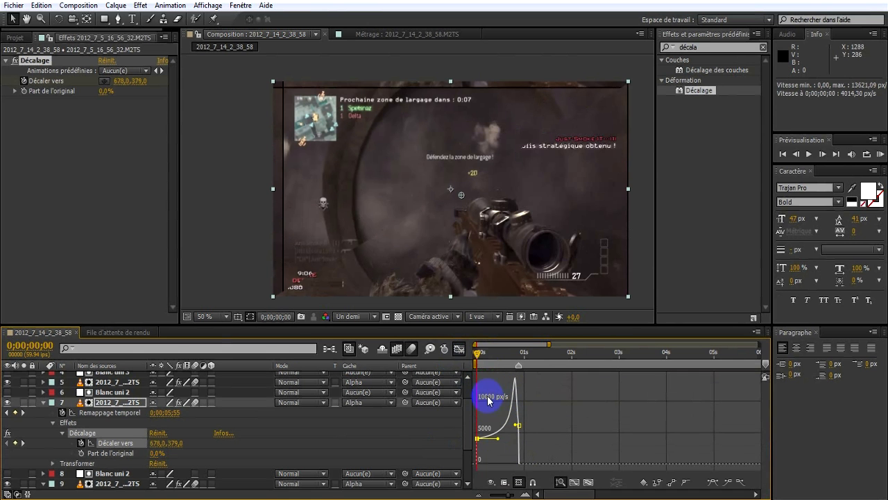
pyautogui.moveTo(477, 365); pyautogui.dragTo(509, 357)
pyautogui.click(507, 399)
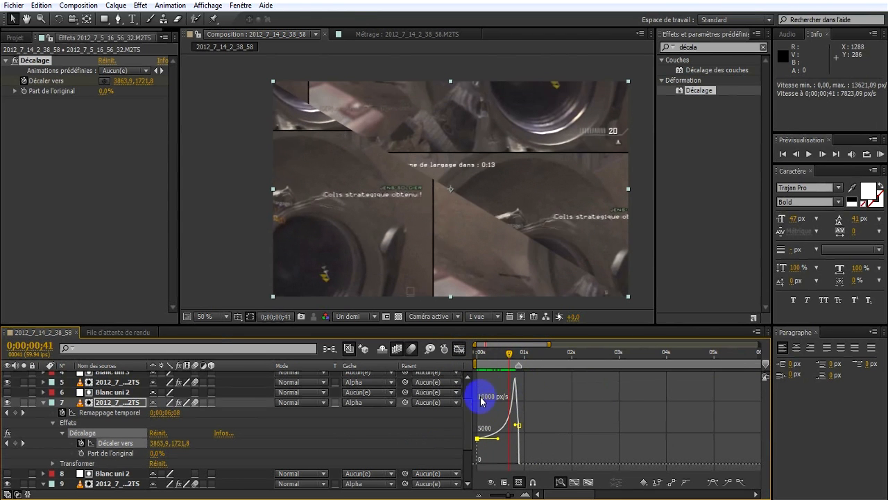
pyautogui.click(459, 348)
# Apply Lissage à l'éloignement to layer 9's first Remappage temporel keyframe and adjust its outgoing handle to a nearly straight curve
pyautogui.click(504, 376)
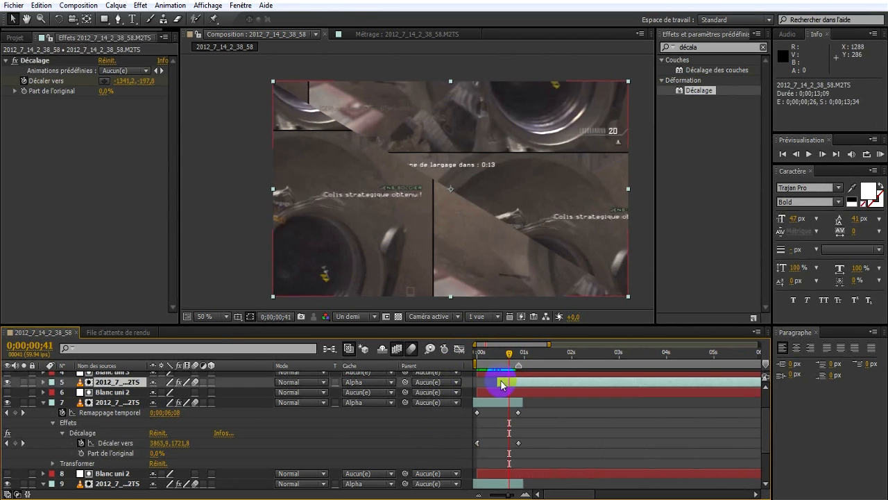
pyautogui.click(477, 412)
pyautogui.scroll(-2, 482, 462)
pyautogui.scroll(1, 479, 453)
pyautogui.click(478, 463)
pyautogui.rightClick(478, 463)
pyautogui.moveTo(489, 460)
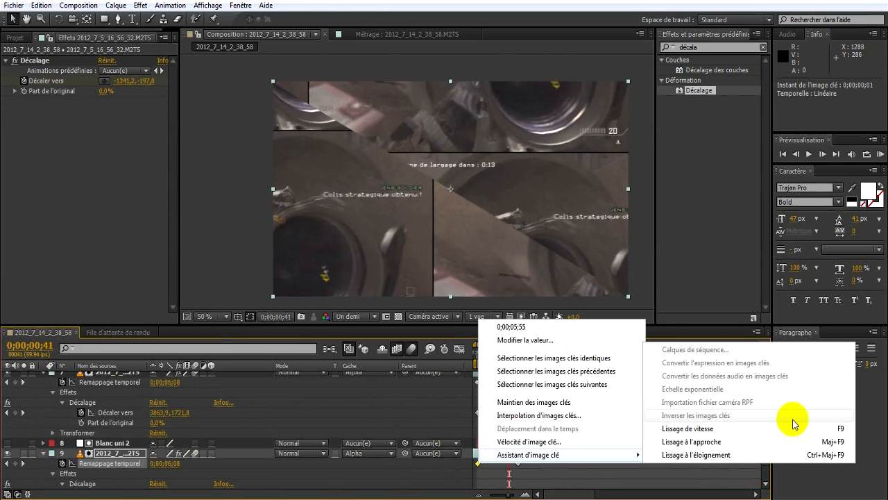
pyautogui.click(713, 455)
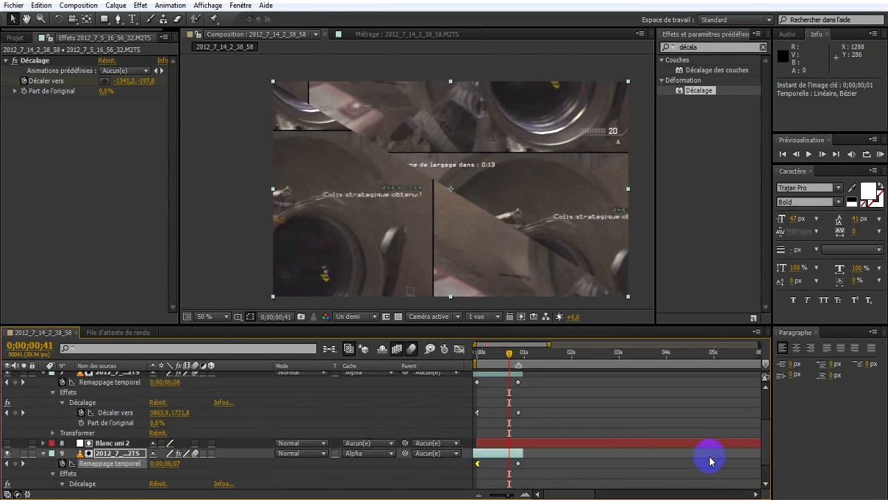
pyautogui.click(458, 349)
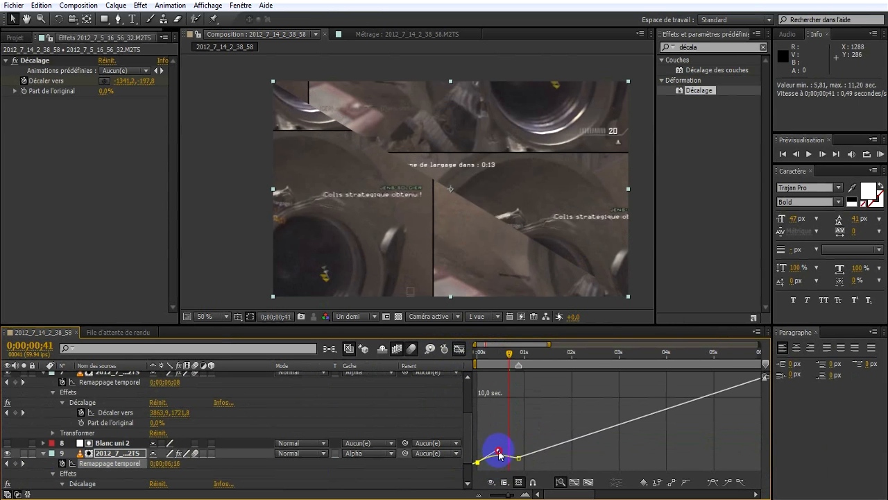
pyautogui.moveTo(496, 476); pyautogui.dragTo(495, 457)
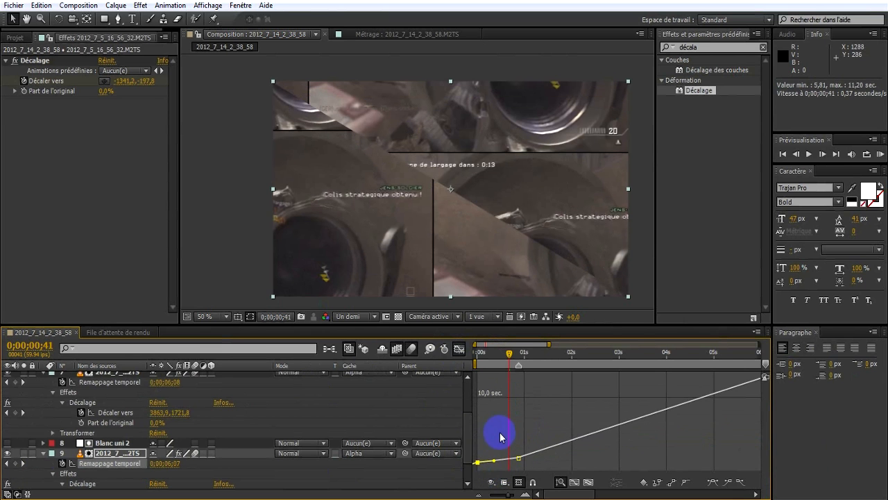
pyautogui.click(458, 349)
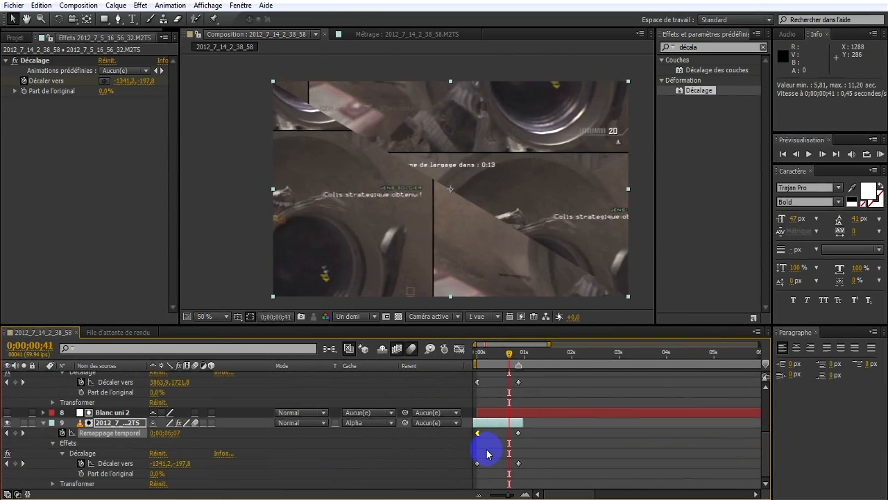
# Apply Lissage à l'éloignement to layer 9's first Décaler vers keyframe and shape its speed curve to peak at about 9600 px/s near the end
pyautogui.rightClick(477, 463)
pyautogui.moveTo(526, 454)
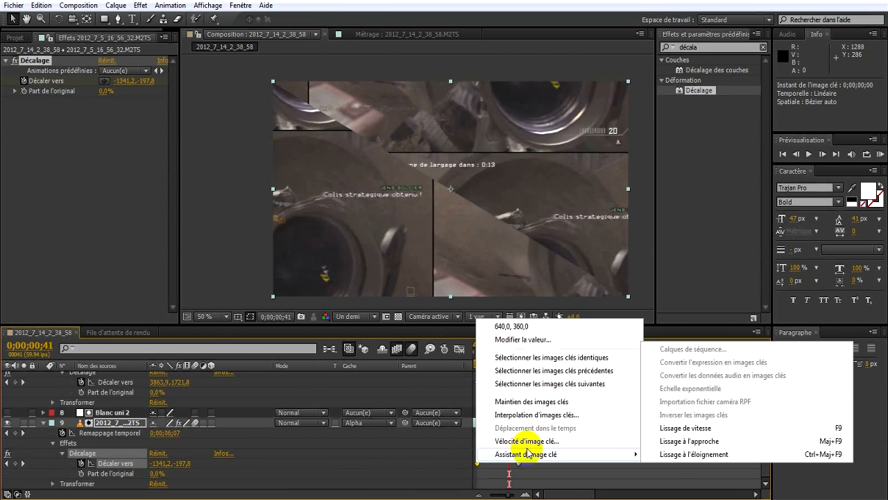
pyautogui.click(685, 454)
pyautogui.click(459, 349)
pyautogui.moveTo(489, 468); pyautogui.dragTo(497, 453)
pyautogui.moveTo(488, 351)
pyautogui.mouseDown()
pyautogui.moveTo(509, 365)
pyautogui.moveTo(488, 359)
pyautogui.mouseUp()
pyautogui.click(505, 431)
pyautogui.moveTo(497, 460); pyautogui.dragTo(498, 446)
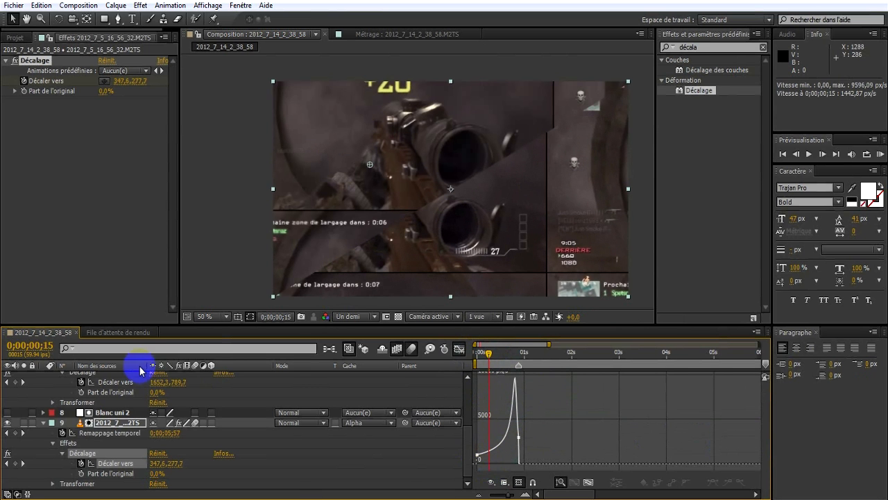
# Collapse the properties of layers 7 and 9 and return the timeline from the graph editor to the layer bar view
pyautogui.scroll(2, 146, 408)
pyautogui.click(43, 402)
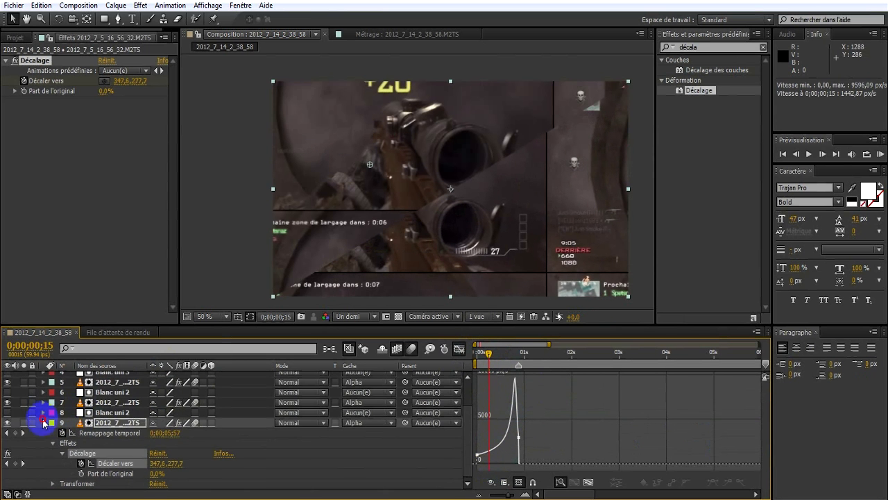
pyautogui.click(43, 422)
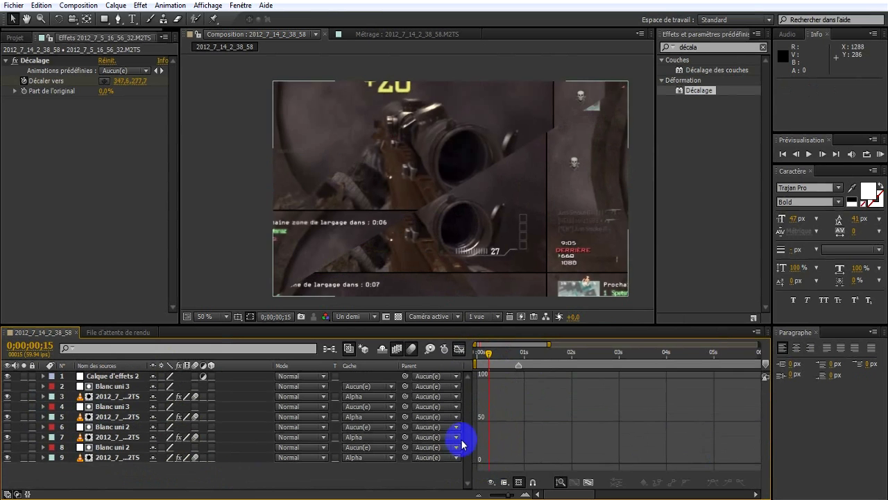
pyautogui.click(459, 349)
# Scrub through the transition from 0;00;00;15 to 0;00;00;45 to check the eased split motion
pyautogui.click(493, 355)
pyautogui.moveTo(492, 355); pyautogui.dragTo(498, 355)
pyautogui.rightClick(687, 492)
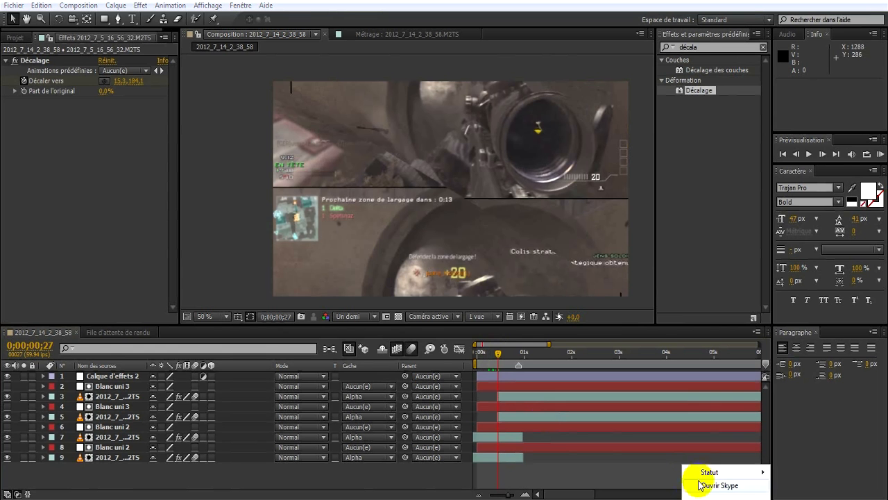
pyautogui.moveTo(697, 474)
pyautogui.click(612, 443)
pyautogui.click(500, 353)
pyautogui.moveTo(500, 356); pyautogui.dragTo(512, 358)
# Expand layer 5's Décalage properties and move the playhead to its last Décaler vers keyframe at 0;00;00;53
pyautogui.click(508, 396)
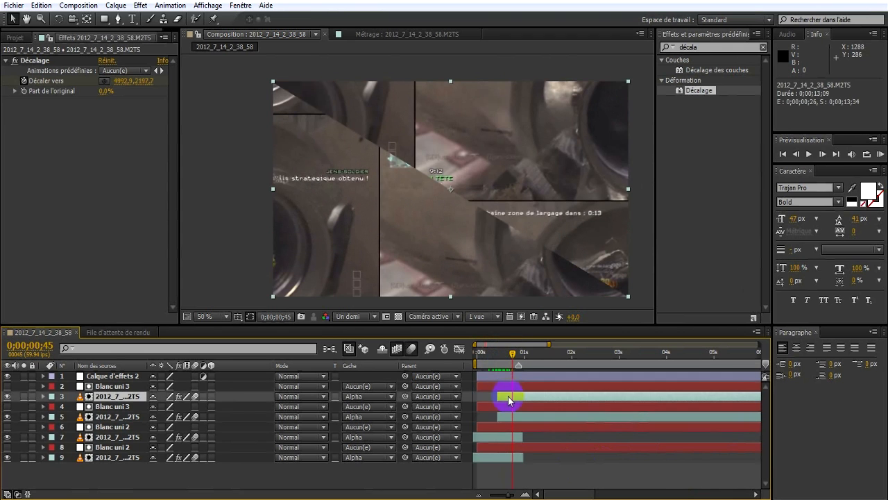
pyautogui.click(499, 414)
pyautogui.click(43, 416)
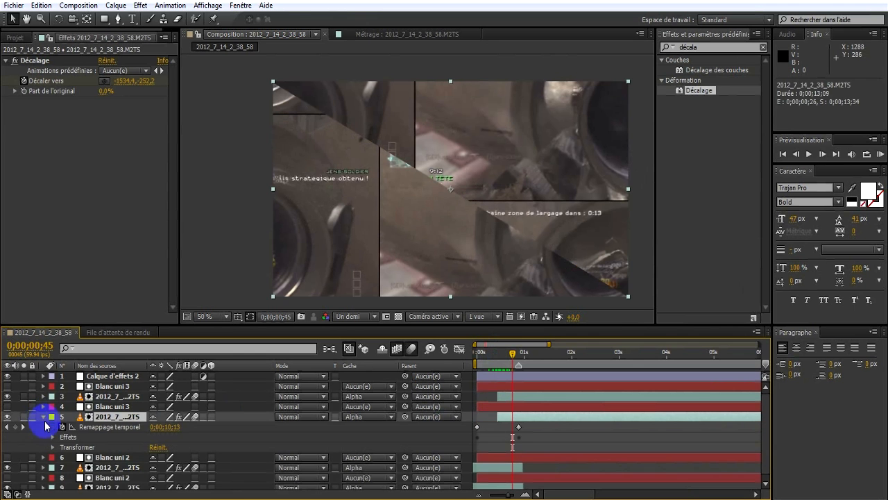
pyautogui.click(31, 430)
pyautogui.click(24, 427)
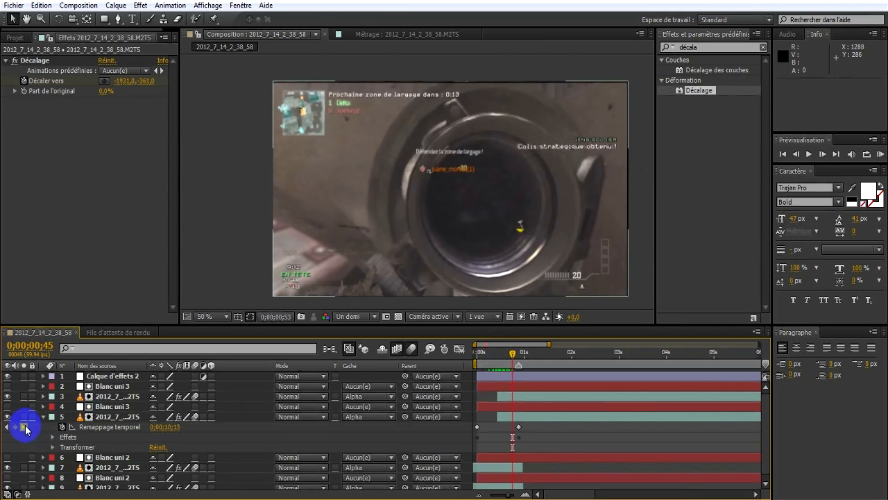
pyautogui.click(52, 437)
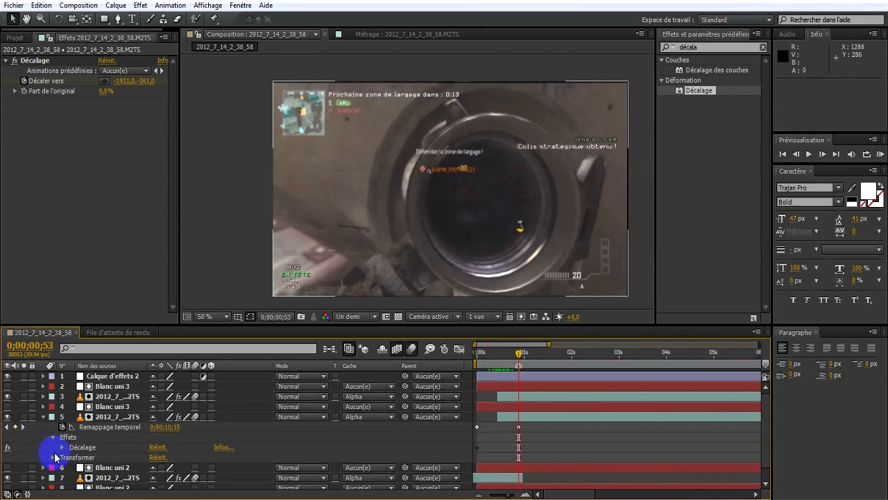
pyautogui.click(61, 448)
pyautogui.click(61, 447)
pyautogui.click(61, 447)
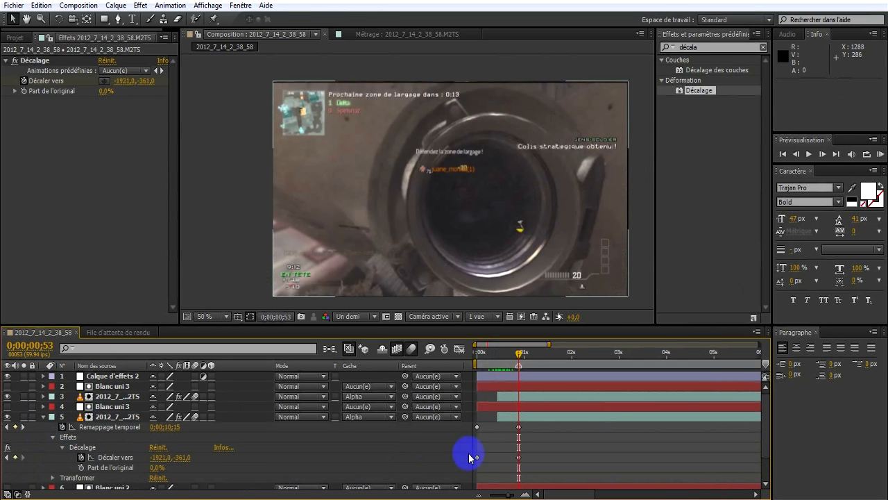
# Apply Lissage à l'approche to layer 5's last Décaler vers keyframe at 0;00;00;53
pyautogui.click(518, 458)
pyautogui.rightClick(518, 458)
pyautogui.click(508, 464)
pyautogui.moveTo(520, 458); pyautogui.dragTo(519, 459)
pyautogui.rightClick(524, 460)
pyautogui.moveTo(562, 449)
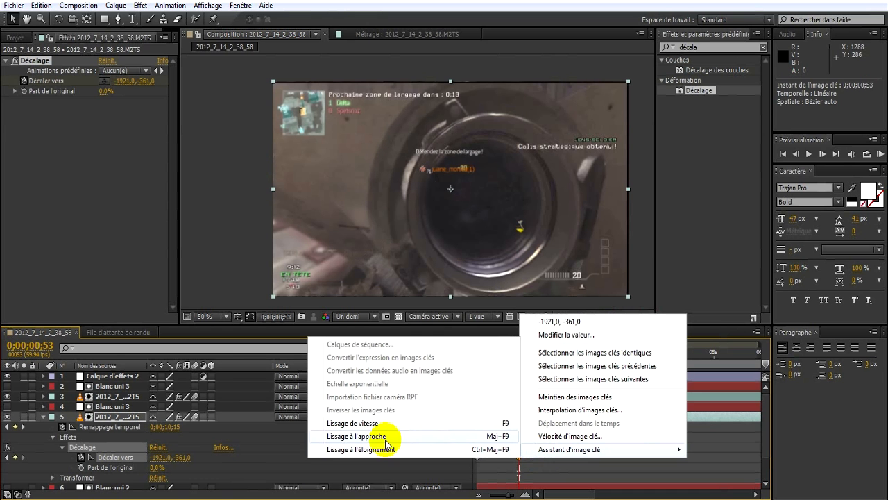
pyautogui.click(363, 438)
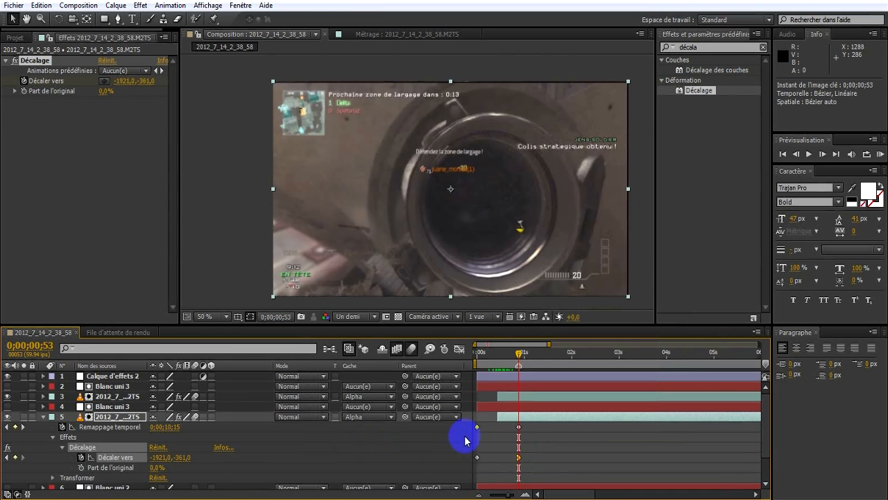
# Shape layer 5's Décaler vers speed curve to peak at about 6900 px/s near the start, then return to the layer bar view
pyautogui.click(460, 350)
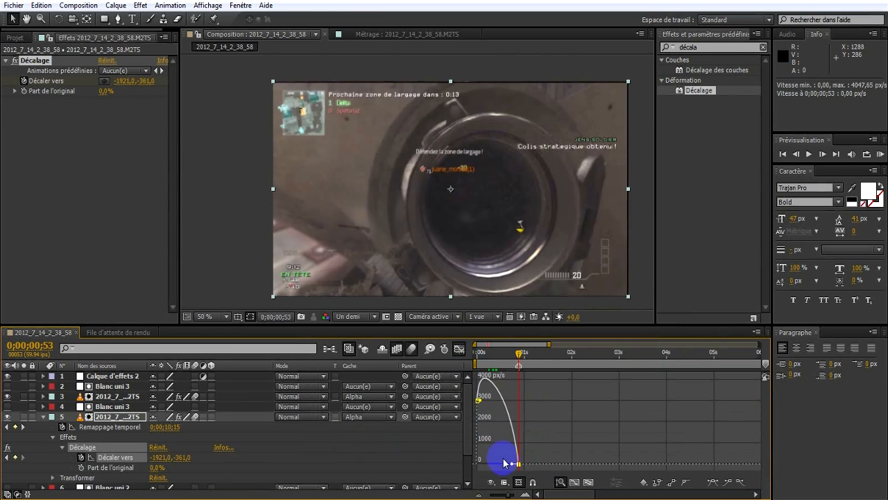
pyautogui.moveTo(513, 463)
pyautogui.mouseDown()
pyautogui.moveTo(496, 460)
pyautogui.moveTo(504, 463)
pyautogui.mouseUp()
pyautogui.moveTo(515, 360); pyautogui.dragTo(515, 391)
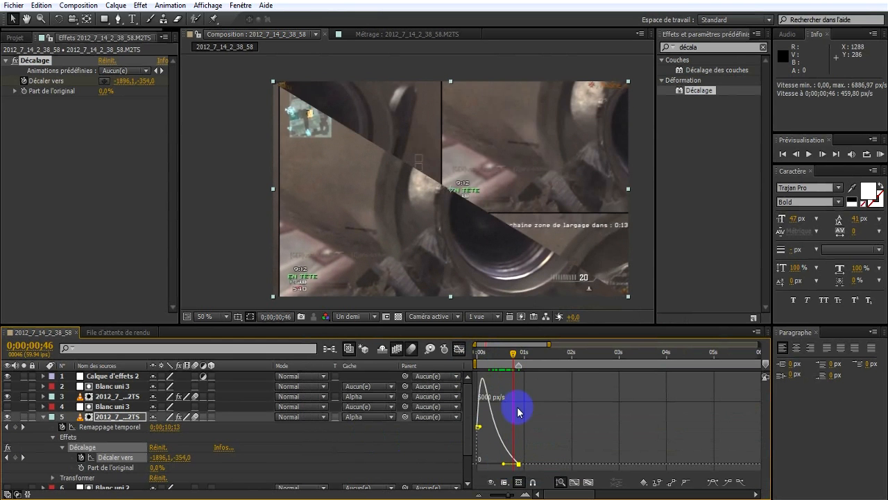
pyautogui.click(458, 348)
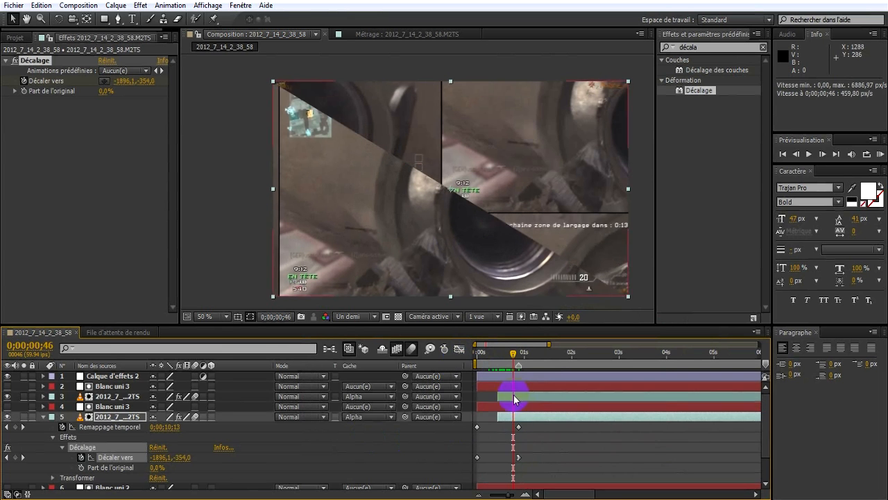
# Expand layer 3's Décalage properties and apply Lissage à l'approche to its last Décaler vers keyframe at 0;00;00;53
pyautogui.click(515, 396)
pyautogui.click(120, 399)
pyautogui.click(43, 398)
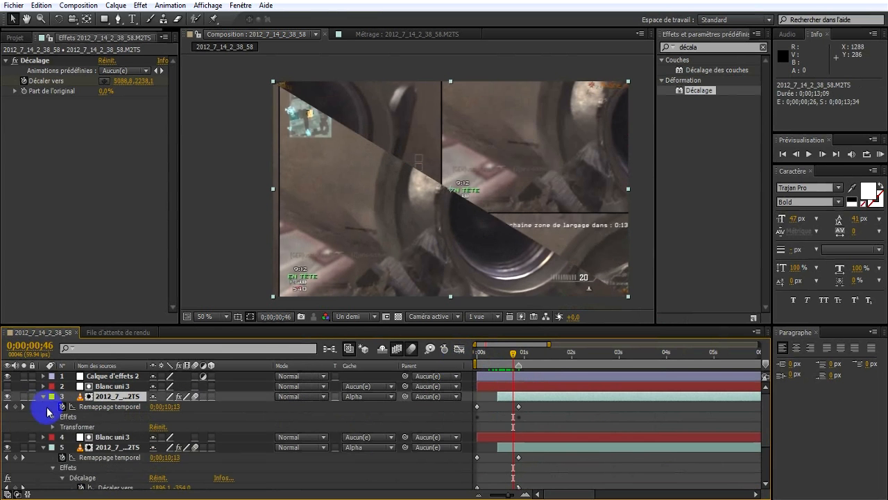
pyautogui.click(53, 417)
pyautogui.click(61, 427)
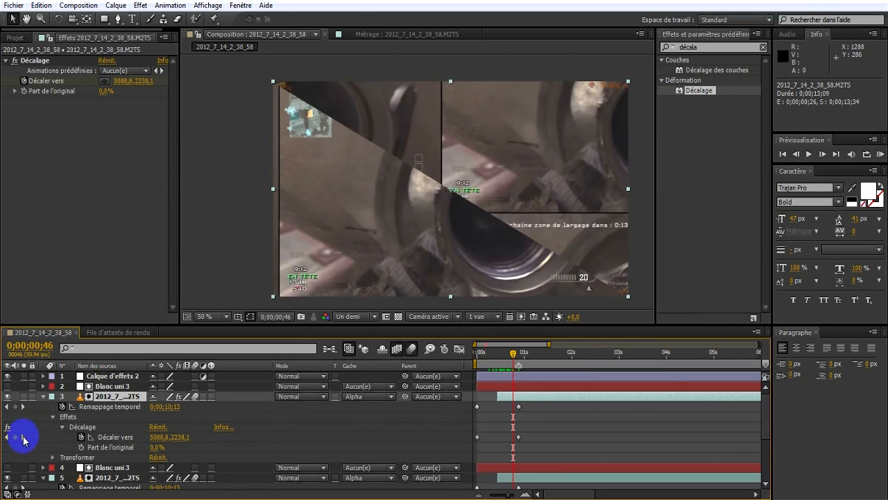
pyautogui.click(23, 437)
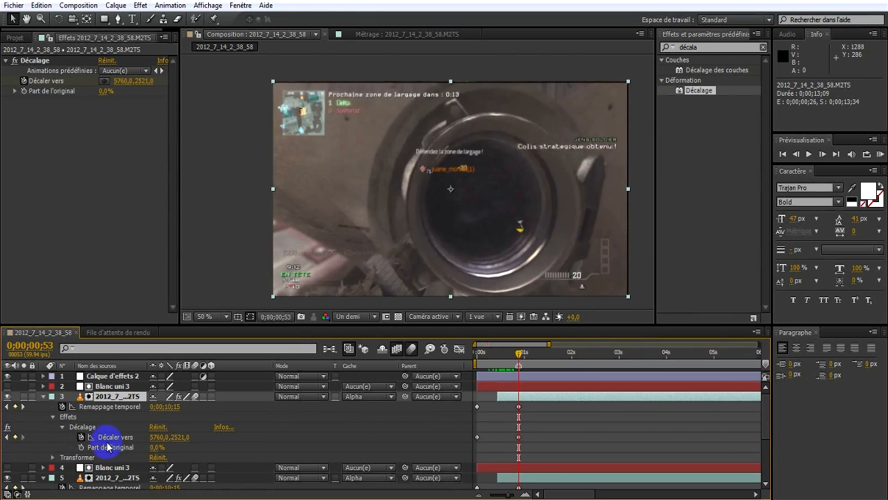
pyautogui.rightClick(519, 439)
pyautogui.moveTo(528, 429)
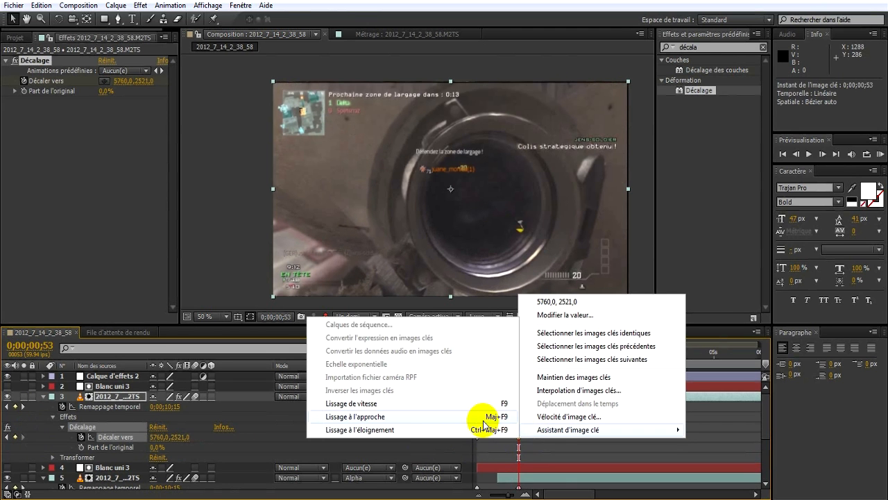
pyautogui.click(378, 416)
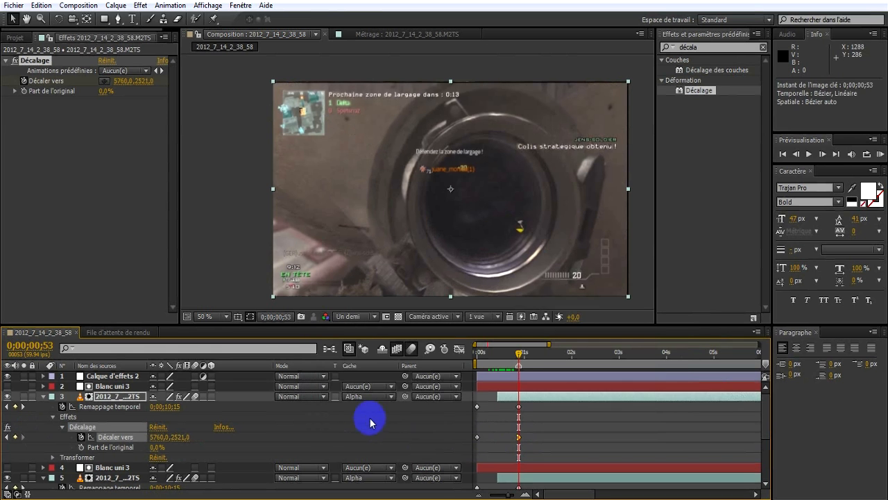
# Shape layer 3's Décaler vers speed curve to peak at about 24600 px/s near the start, then collapse layers 3 and 5 in layer bar view
pyautogui.click(459, 348)
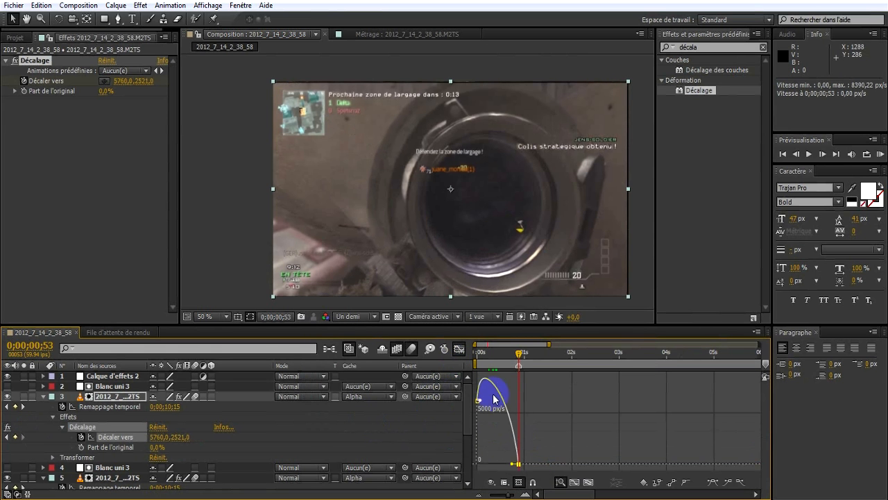
pyautogui.moveTo(511, 464); pyautogui.dragTo(489, 467)
pyautogui.click(492, 353)
pyautogui.moveTo(490, 353); pyautogui.dragTo(508, 363)
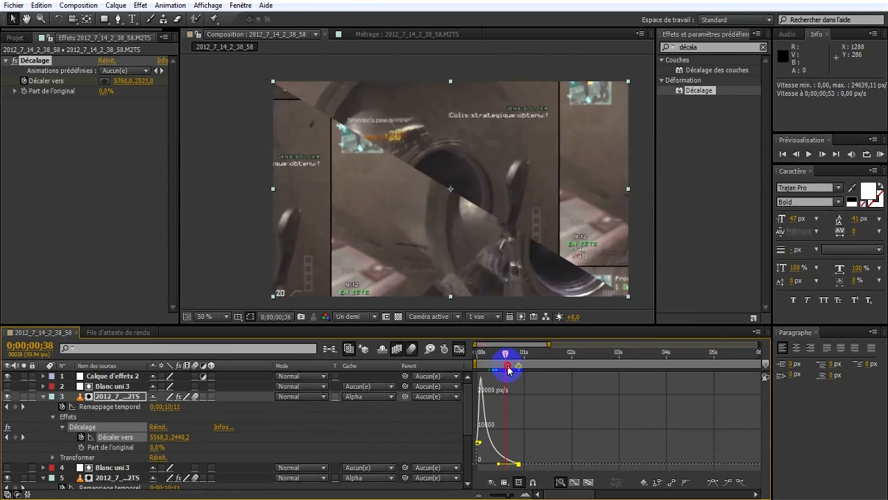
pyautogui.click(459, 350)
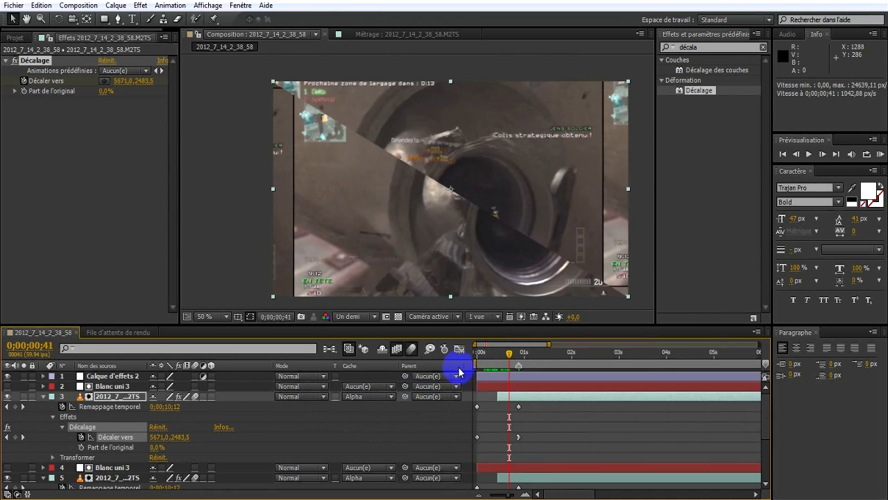
pyautogui.click(43, 396)
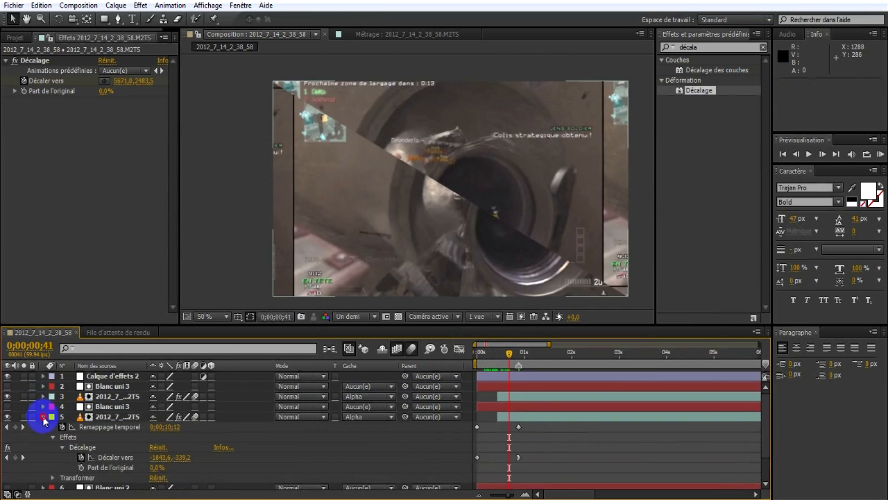
pyautogui.click(43, 416)
# Split Calque d'effets 2 at about 0;00;00;20 and 0;00;00;38 and delete the outer pieces, keeping only the middle segment
pyautogui.moveTo(511, 364)
pyautogui.mouseDown()
pyautogui.moveTo(493, 360)
pyautogui.moveTo(507, 359)
pyautogui.mouseUp()
pyautogui.click(500, 378)
pyautogui.hotkey('ctrl', 'shift', 'd')
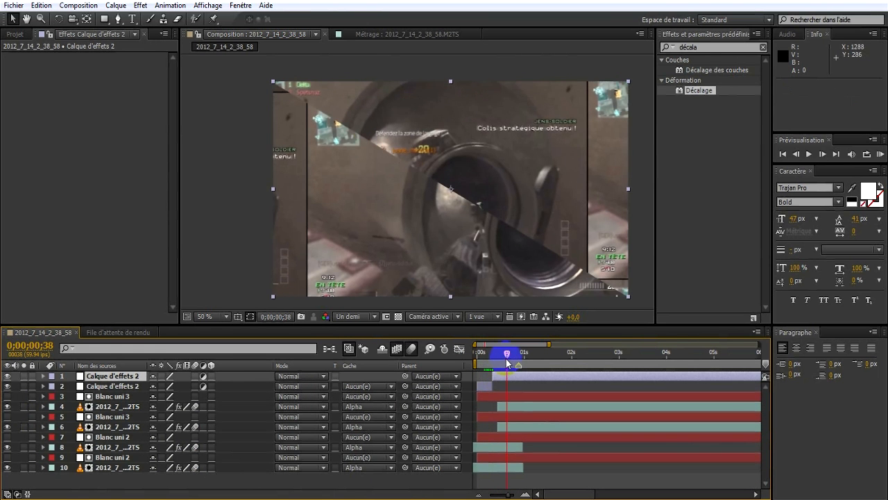
pyautogui.hotkey('ctrl', 'shift', 'd')
pyautogui.press('Delete')
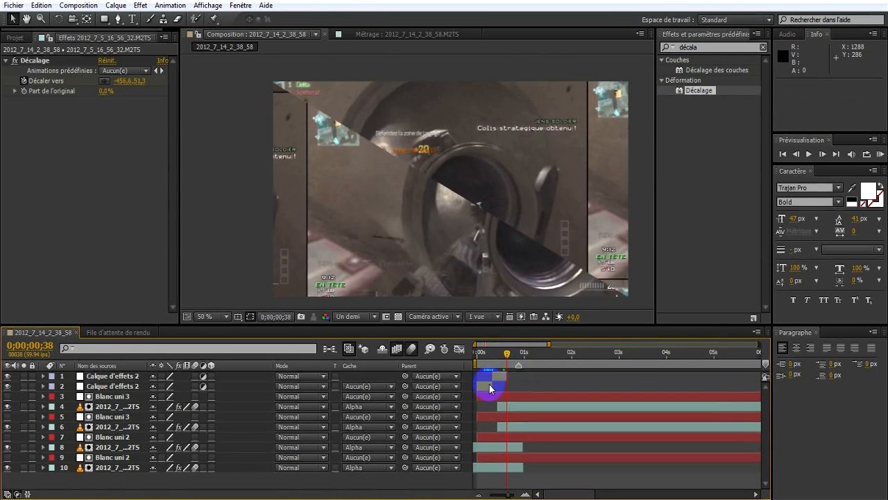
pyautogui.click(487, 385)
pyautogui.press('Delete')
# Search the effects for "flou ga" and apply Flou gaussien to Calque d'effets 2
pyautogui.moveTo(507, 355); pyautogui.dragTo(497, 358)
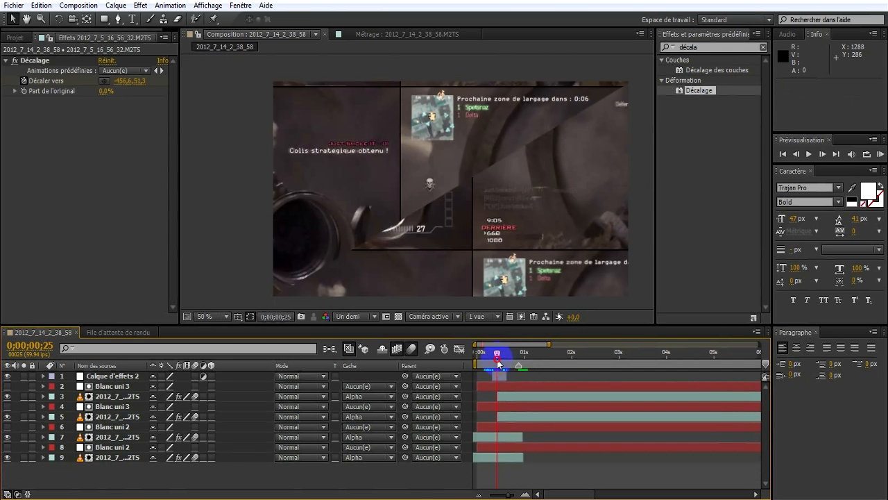
pyautogui.click(503, 375)
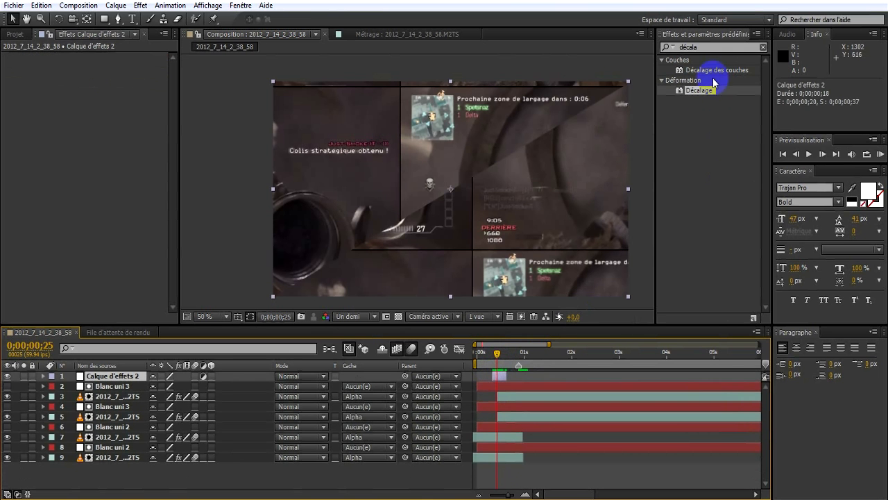
pyautogui.click(713, 46)
pyautogui.write('flou h')
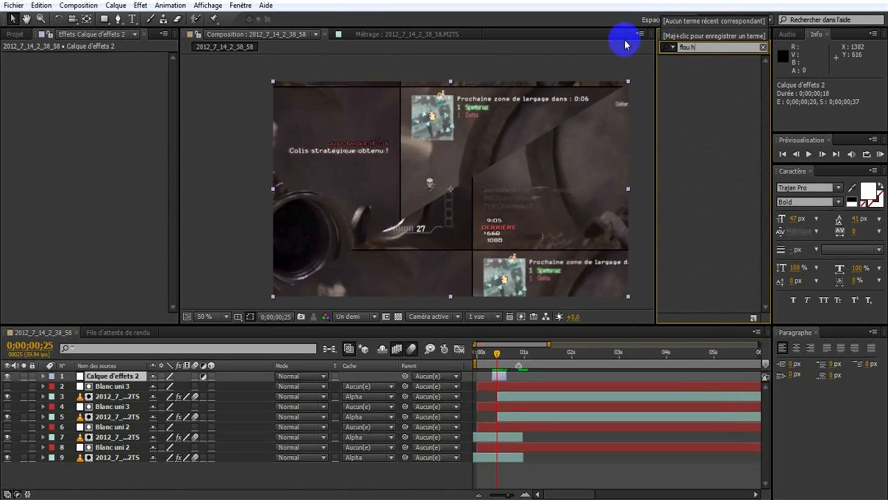
pyautogui.press('BackSpace')
pyautogui.write('ga')
pyautogui.moveTo(700, 79); pyautogui.dragTo(492, 355)
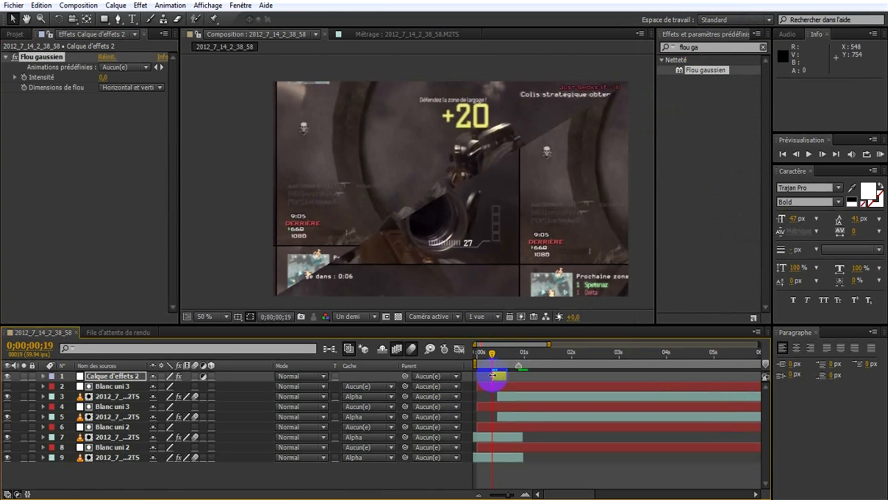
# Keyframe the Flou gaussien Intensité at 0 at 0;00;00;19, 18 at 0;00;00;26 and 0 at 0;00;00;35
pyautogui.click(16, 95)
pyautogui.click(14, 79)
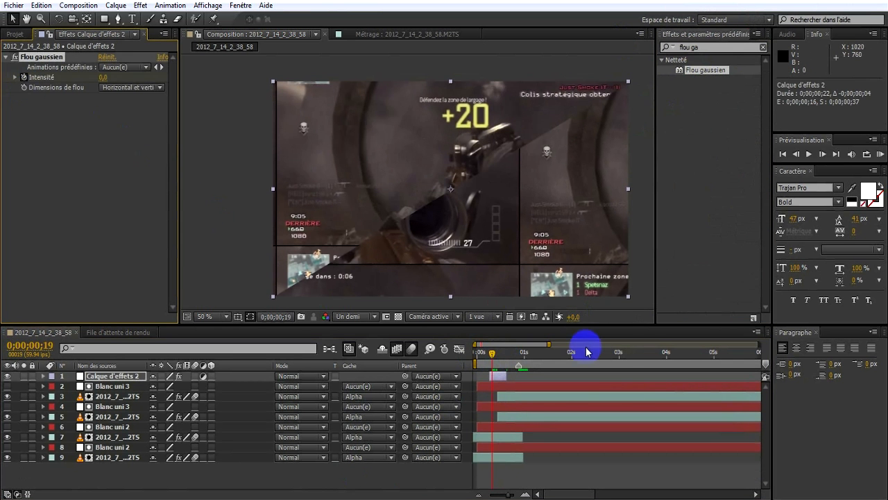
pyautogui.click(499, 354)
pyautogui.click(160, 189)
pyautogui.click(104, 77)
pyautogui.write('18')
pyautogui.press('Return')
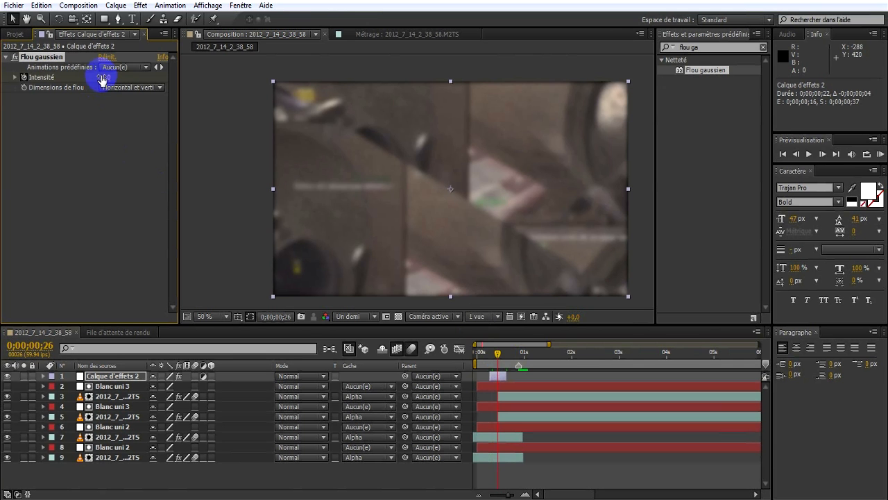
pyautogui.moveTo(501, 357); pyautogui.dragTo(508, 356)
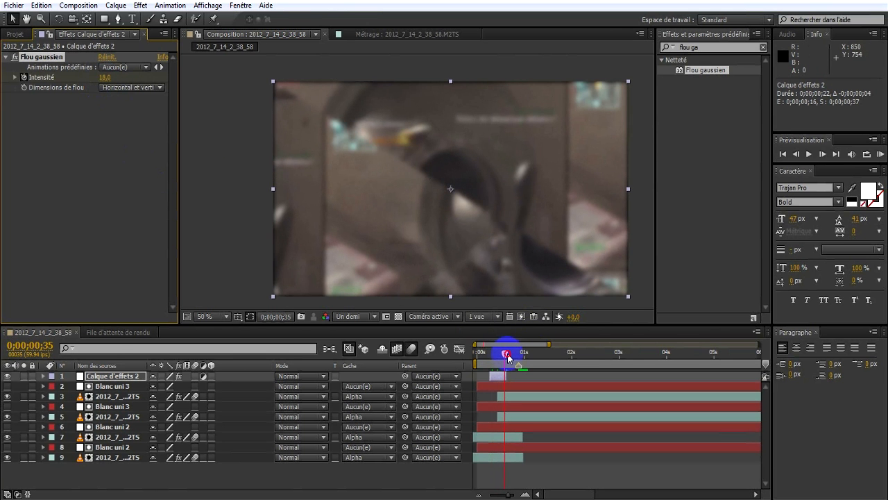
pyautogui.moveTo(104, 77); pyautogui.dragTo(3, 251)
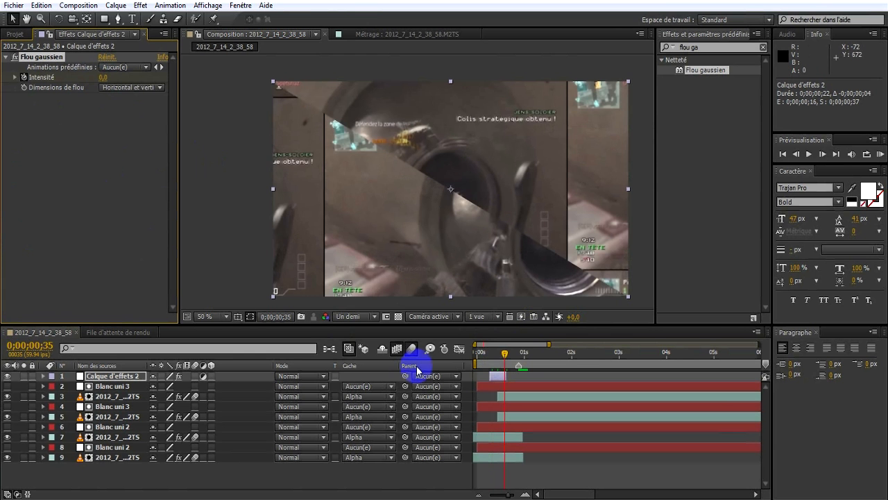
# Extend Calque d'effets 2 at both ends, out to 0;00;01;10, and move its outer Intensité keyframes to 0;00;00;00 and the layer's end
pyautogui.moveTo(510, 358); pyautogui.dragTo(470, 379)
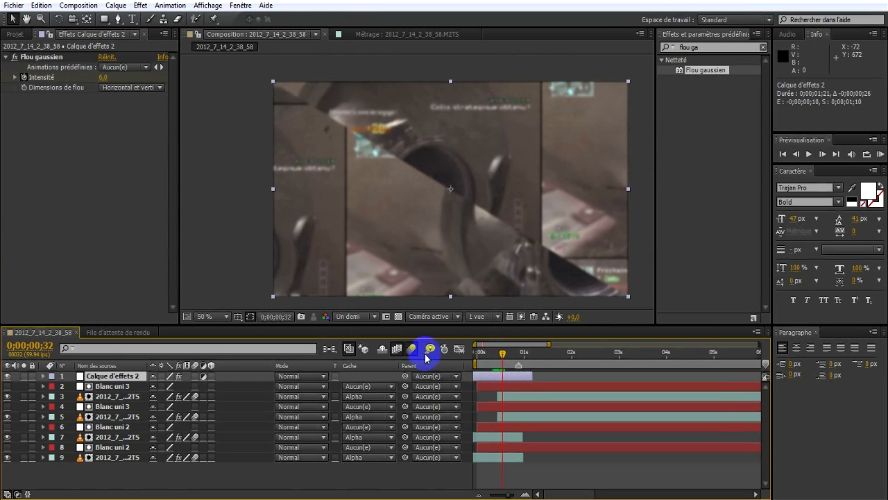
pyautogui.click(43, 376)
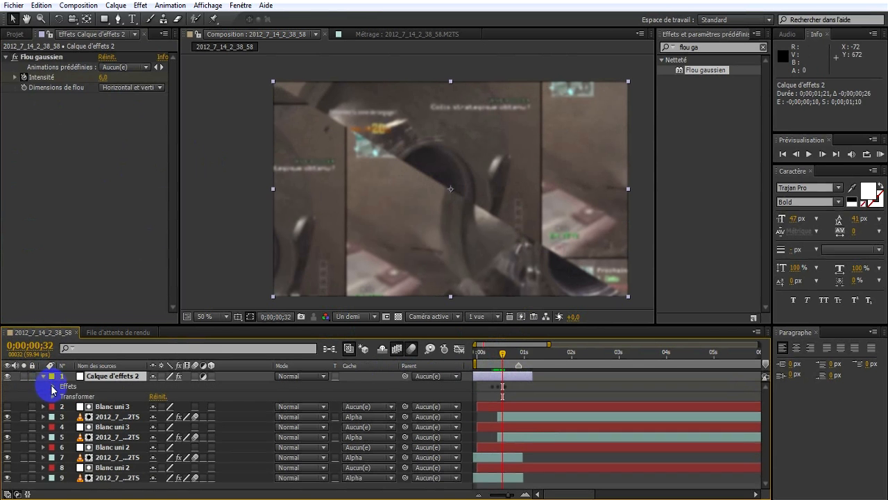
pyautogui.click(52, 386)
pyautogui.click(63, 396)
pyautogui.moveTo(497, 449); pyautogui.dragTo(497, 449)
pyautogui.moveTo(493, 406); pyautogui.dragTo(521, 410)
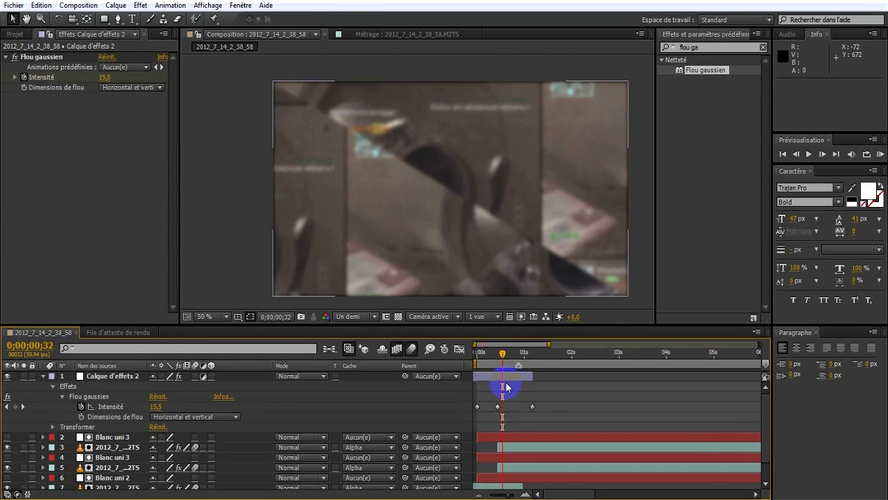
# Scrub through the blurred transition and step through the Intensité keyframes to the middle one at 0;00;00;26
pyautogui.moveTo(497, 357)
pyautogui.mouseDown()
pyautogui.moveTo(476, 352)
pyautogui.moveTo(487, 362)
pyautogui.moveTo(507, 357)
pyautogui.mouseUp()
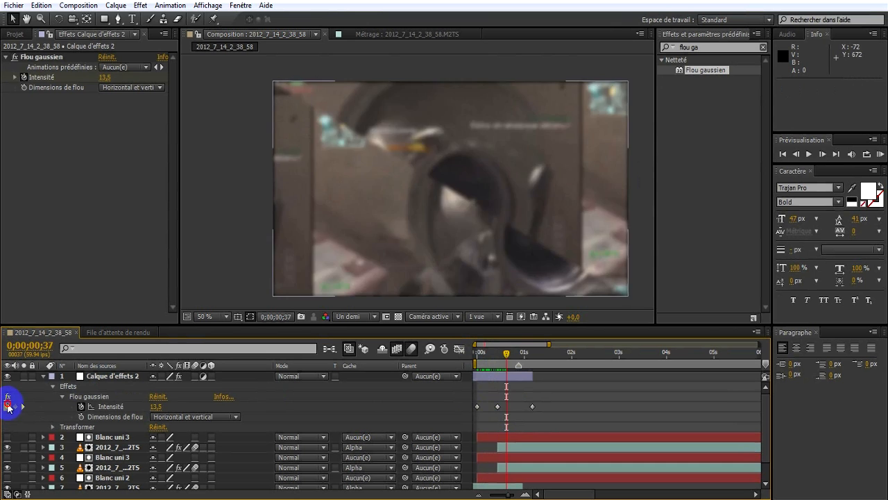
pyautogui.click(9, 408)
pyautogui.click(9, 408)
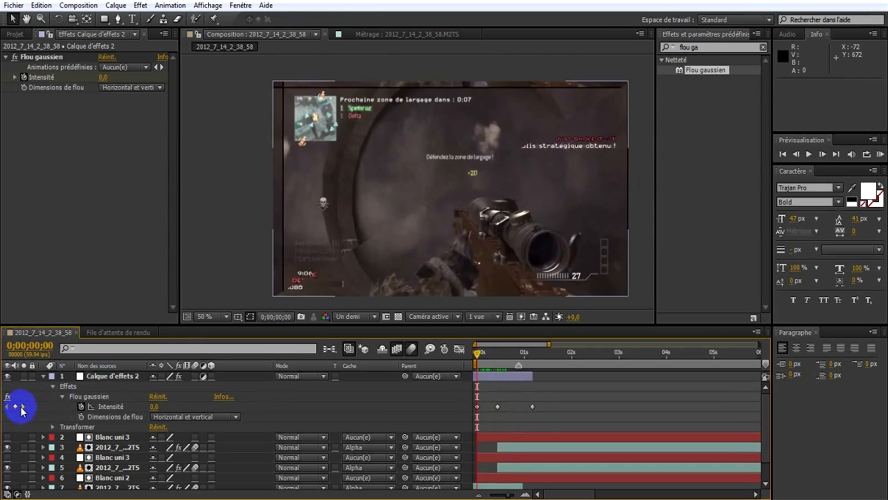
pyautogui.click(23, 407)
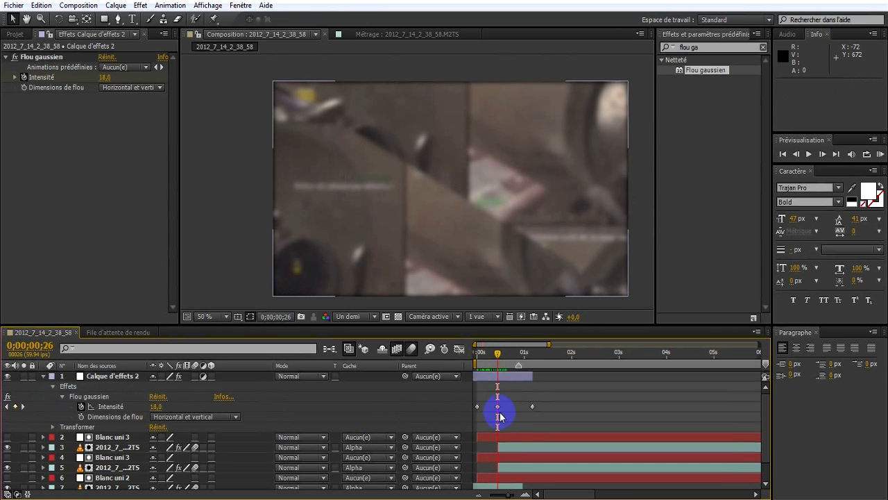
# Move the middle Intensité keyframe to 0;00;00;30 and set its blur value to 25
pyautogui.moveTo(496, 408); pyautogui.dragTo(500, 408)
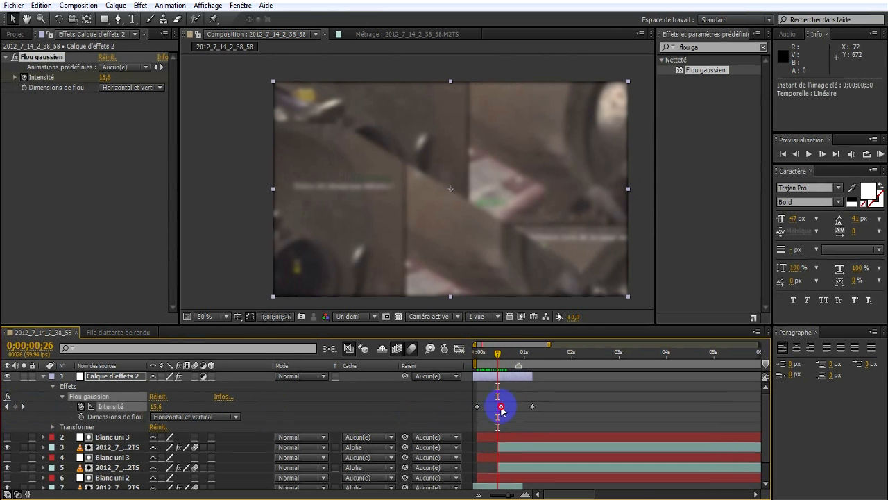
pyautogui.click(24, 408)
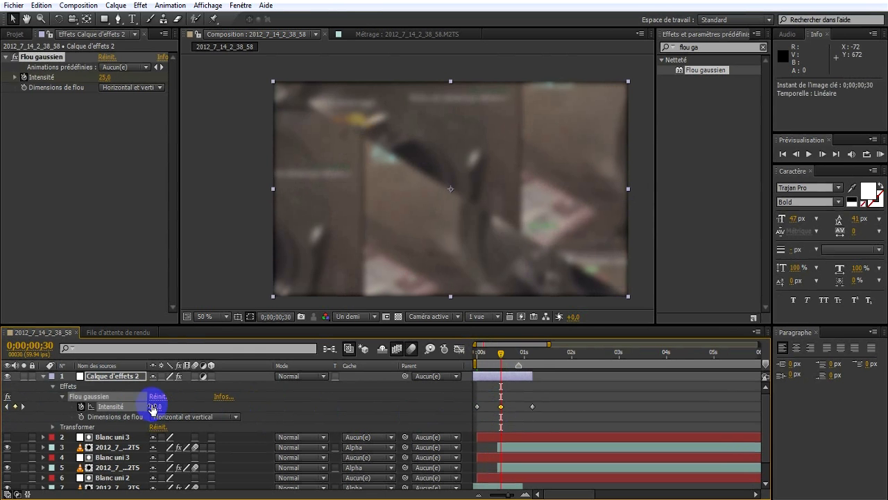
pyautogui.click(580, 380)
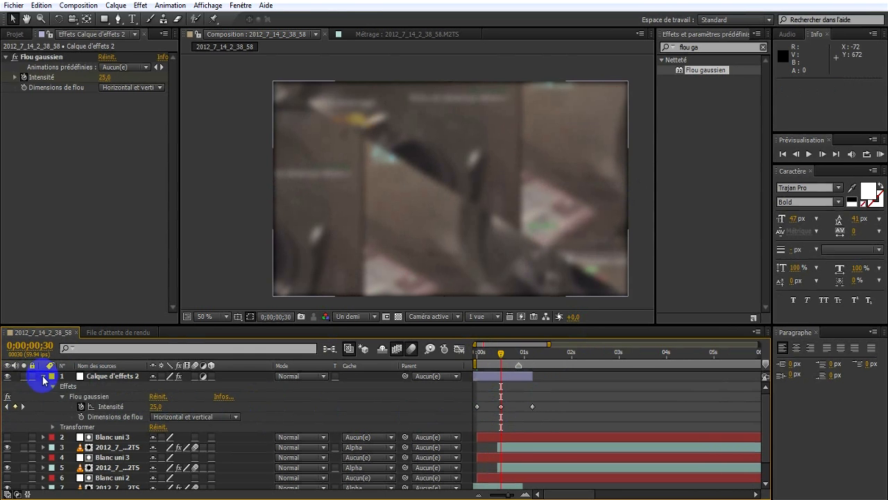
pyautogui.click(43, 375)
# Preview the transition from its start and scrub through the blurred middle around 0;00;00;26 to 0;00;00;32
pyautogui.click(478, 352)
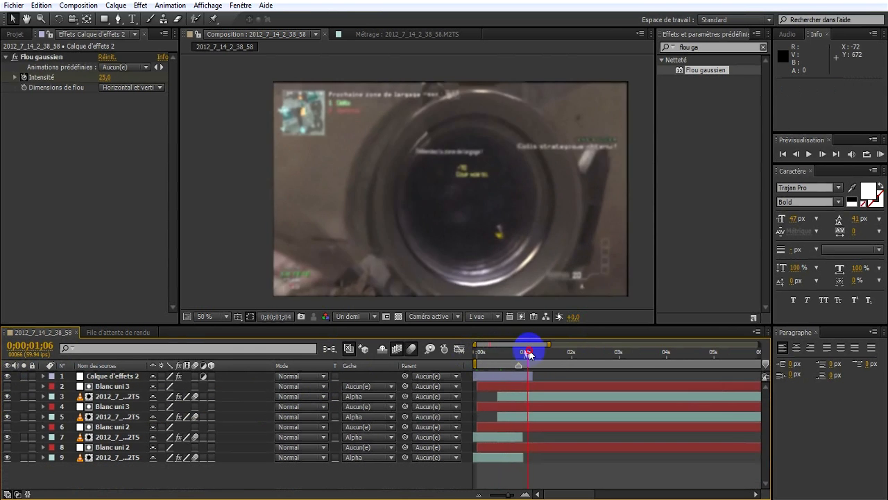
pyautogui.click(879, 154)
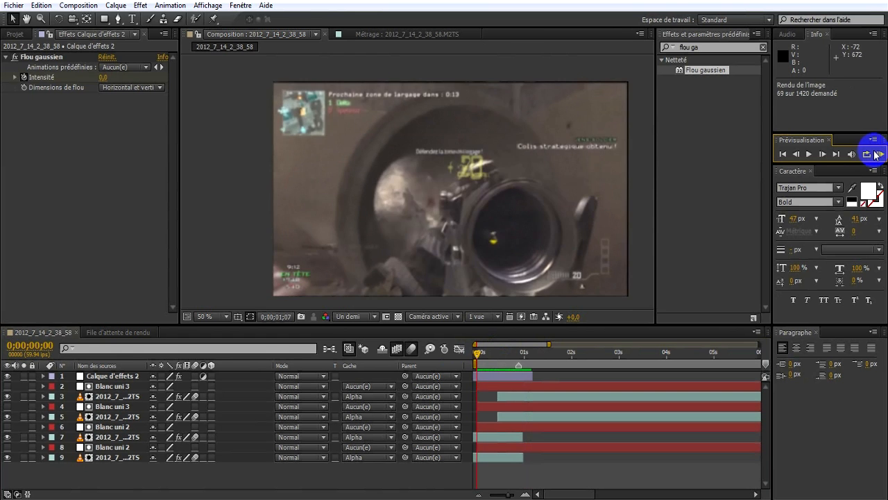
pyautogui.press('space')
pyautogui.moveTo(478, 352); pyautogui.dragTo(433, 391)
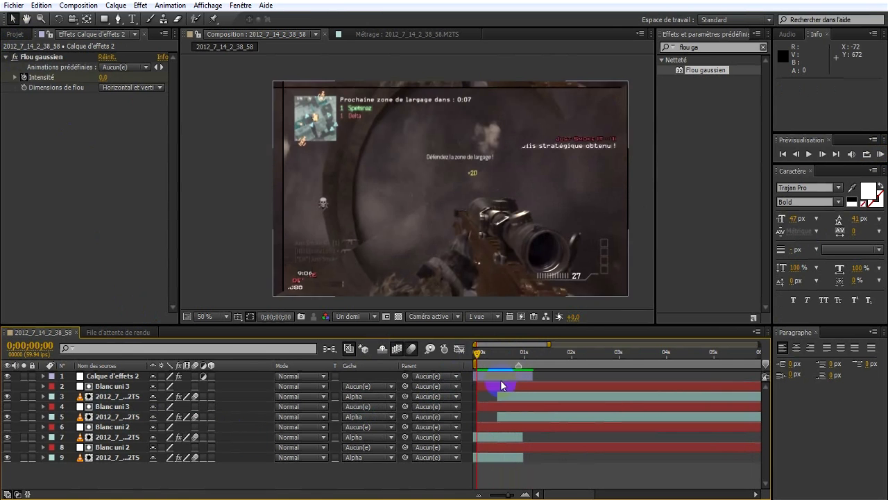
pyautogui.moveTo(483, 366); pyautogui.dragTo(500, 363)
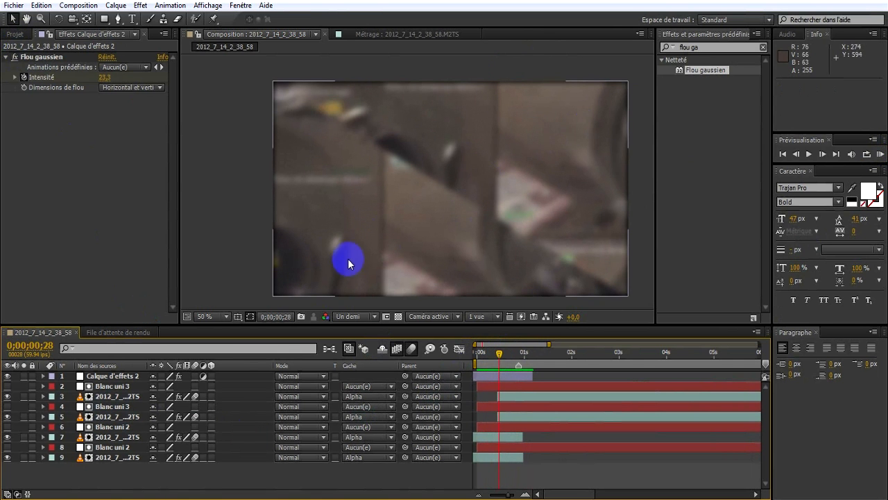
pyautogui.click(499, 353)
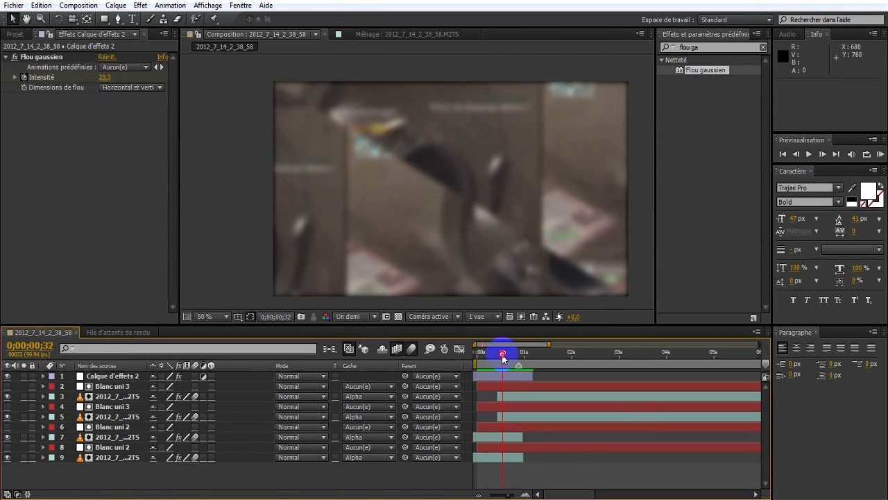
pyautogui.moveTo(498, 354); pyautogui.dragTo(497, 355)
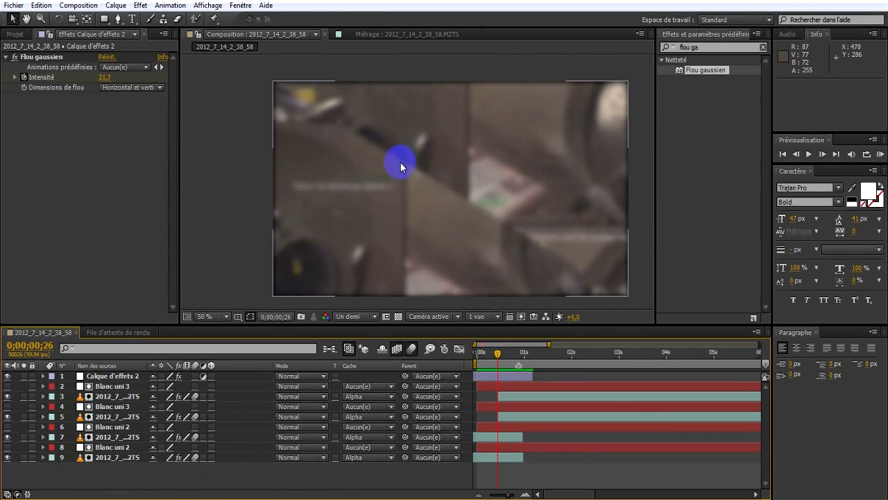
# Create a new adjustment layer above Calque d'effets 2
pyautogui.rightClick(134, 471)
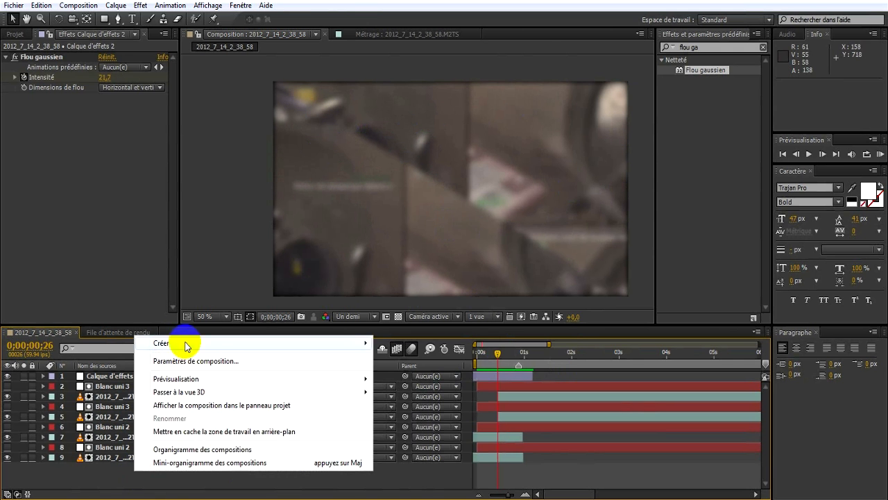
pyautogui.moveTo(162, 343)
pyautogui.click(411, 440)
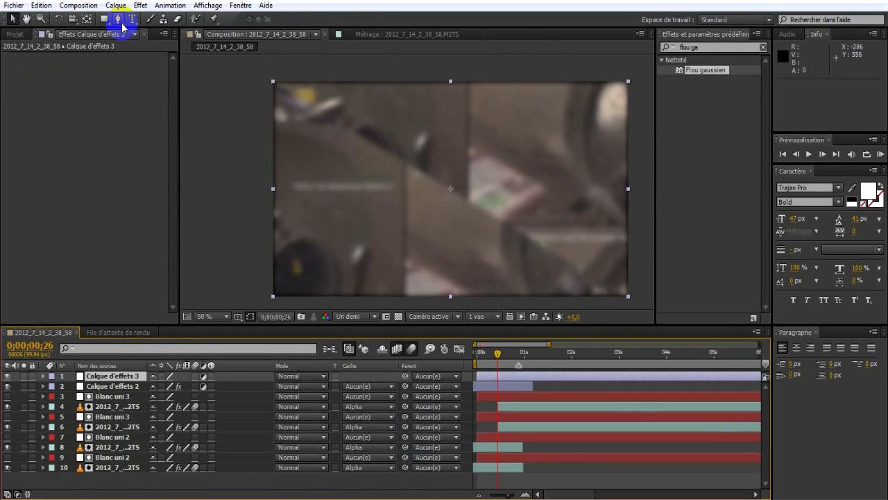
# Draw a closed Pen mask on Calque d'effets 3 enclosing the frame's lower-right half, along the diagonal from lower-left to upper-right corner
pyautogui.click(272, 81)
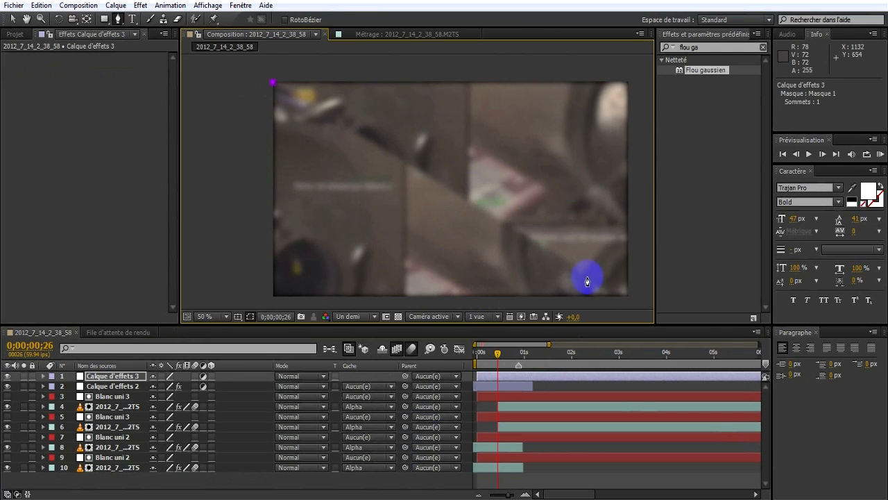
pyautogui.click(629, 82)
pyautogui.press(',')
pyautogui.click(609, 263)
pyautogui.click(615, 165)
pyautogui.click(585, 101)
pyautogui.click(524, 136)
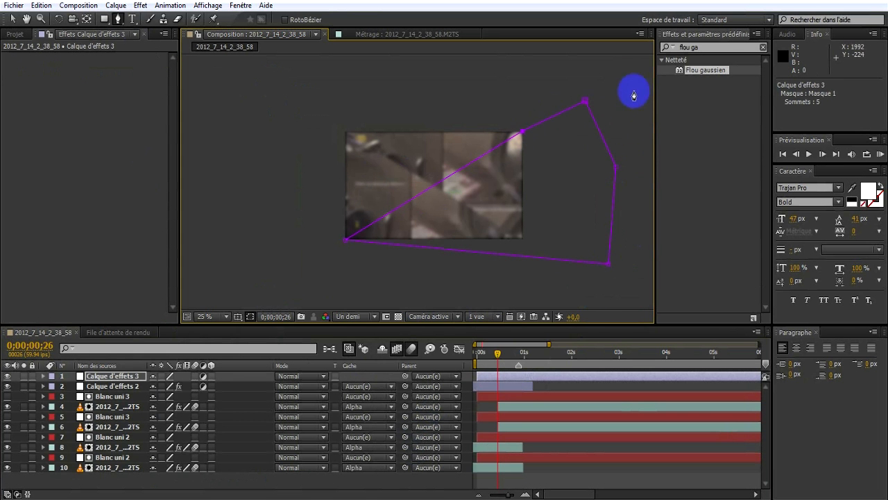
# Search the effects for "géo", apply Géométrie to Calque d'effets 3 and set its Echelle to 126
pyautogui.click(712, 47)
pyautogui.write('gém')
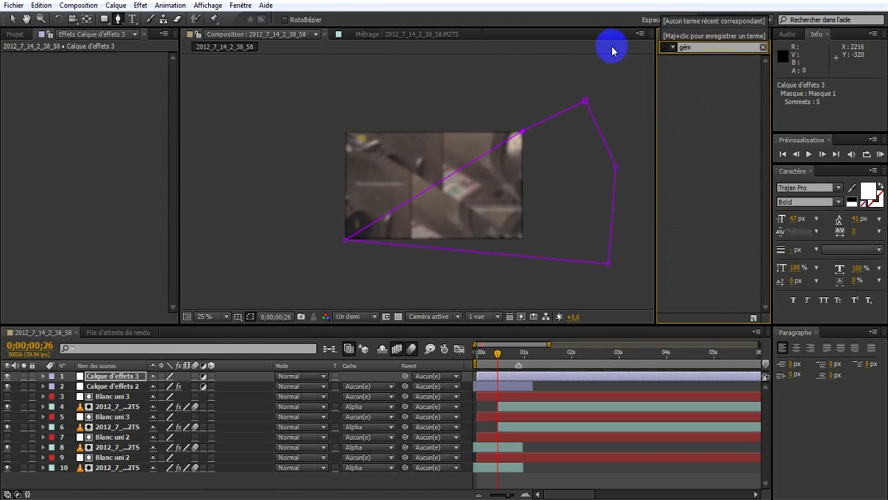
pyautogui.press('BackSpace')
pyautogui.write('o')
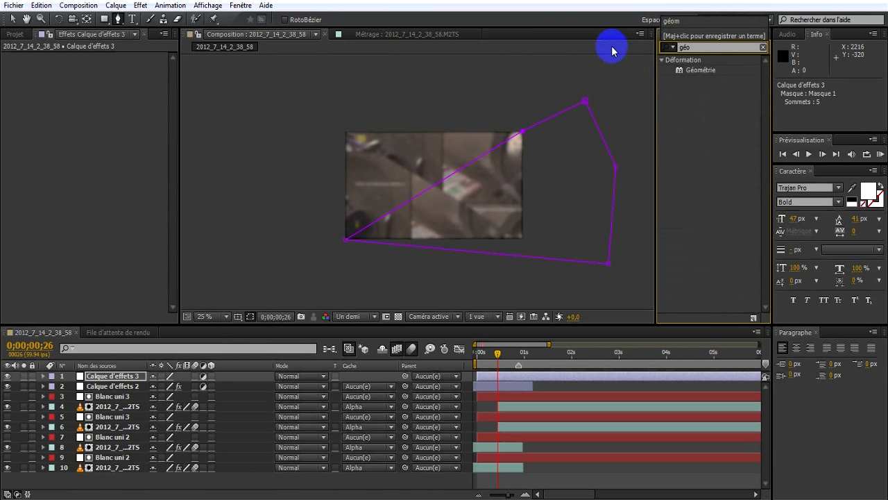
pyautogui.moveTo(676, 70); pyautogui.dragTo(511, 378)
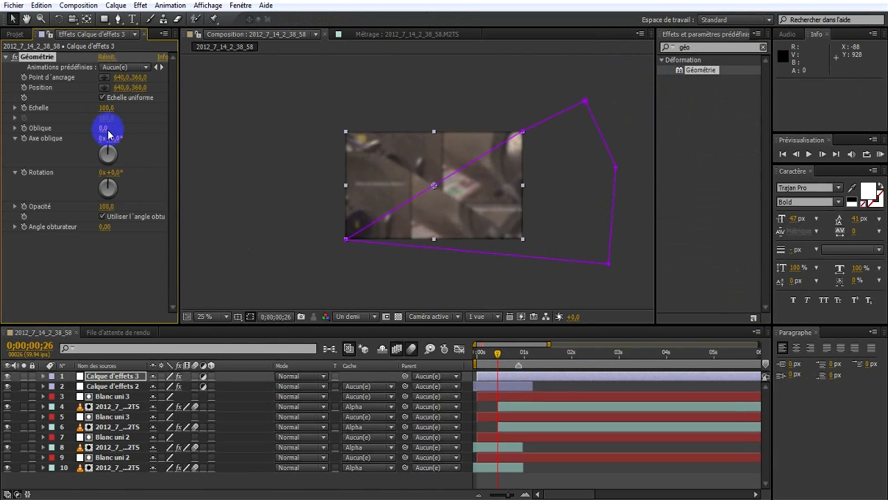
pyautogui.moveTo(103, 109); pyautogui.dragTo(123, 112)
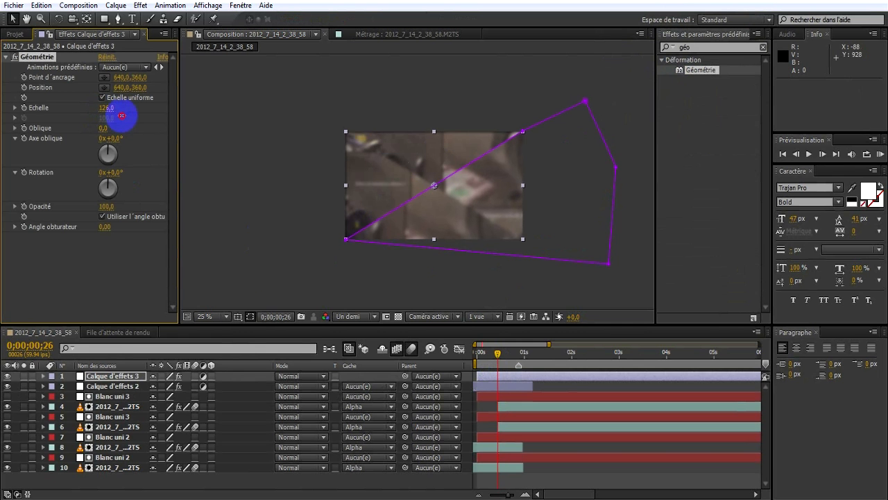
pyautogui.click(302, 474)
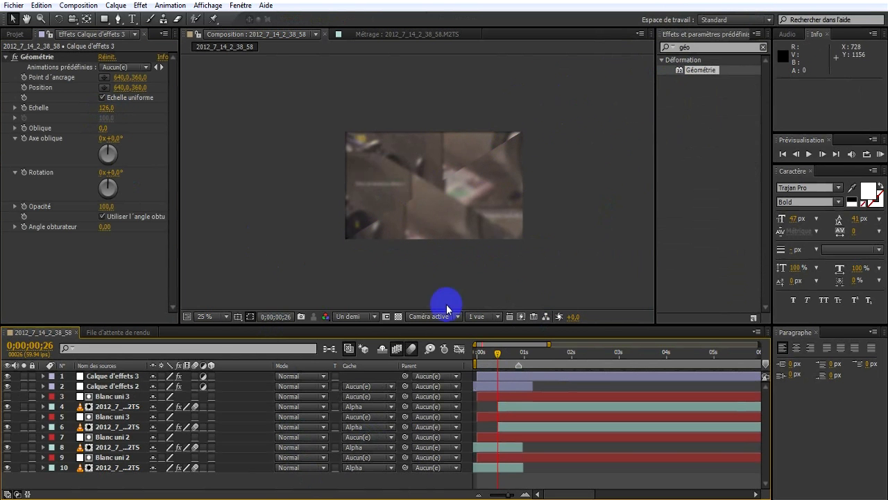
# Check the split at 0;00;00;29, then duplicate Calque d'effets 3
pyautogui.click(509, 373)
pyautogui.click(501, 381)
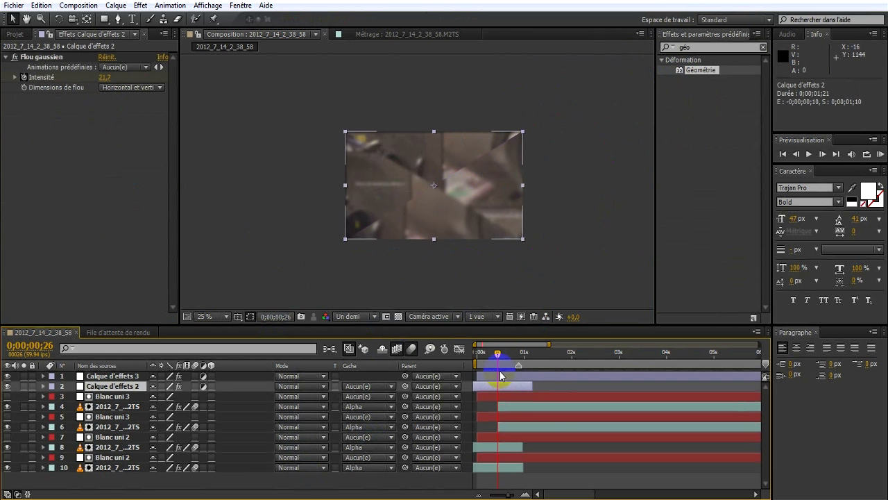
pyautogui.moveTo(497, 353)
pyautogui.mouseDown()
pyautogui.moveTo(481, 352)
pyautogui.moveTo(499, 353)
pyautogui.mouseUp()
pyautogui.click(498, 378)
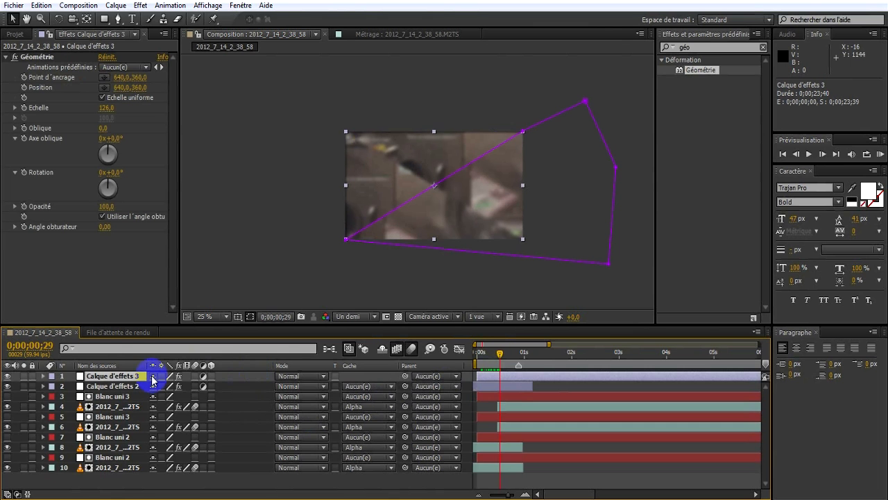
pyautogui.hotkey('ctrl', 'd')
pyautogui.click(133, 387)
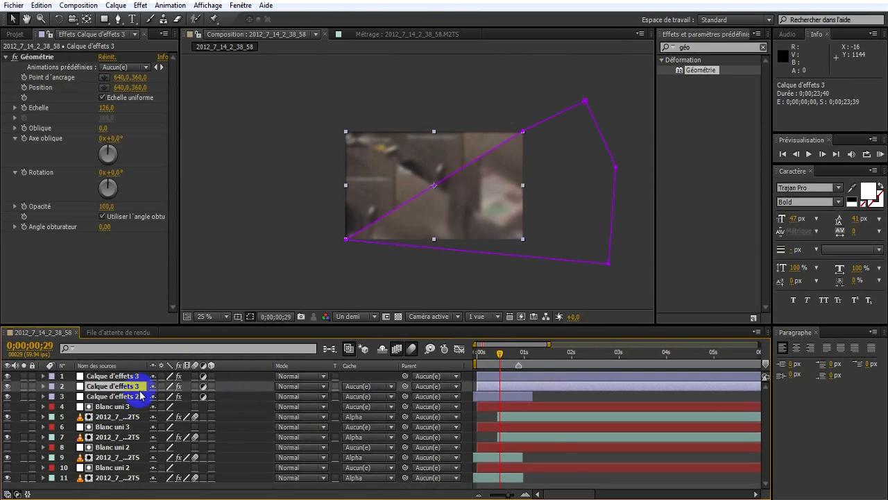
pyautogui.click(100, 378)
# Delete Masque 1 from the upper copy of Calque d'effets 3
pyautogui.click(43, 375)
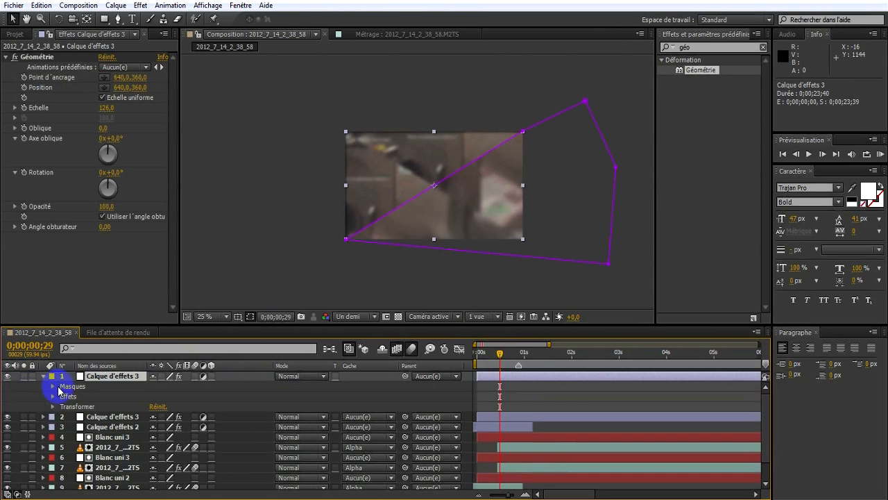
pyautogui.click(52, 396)
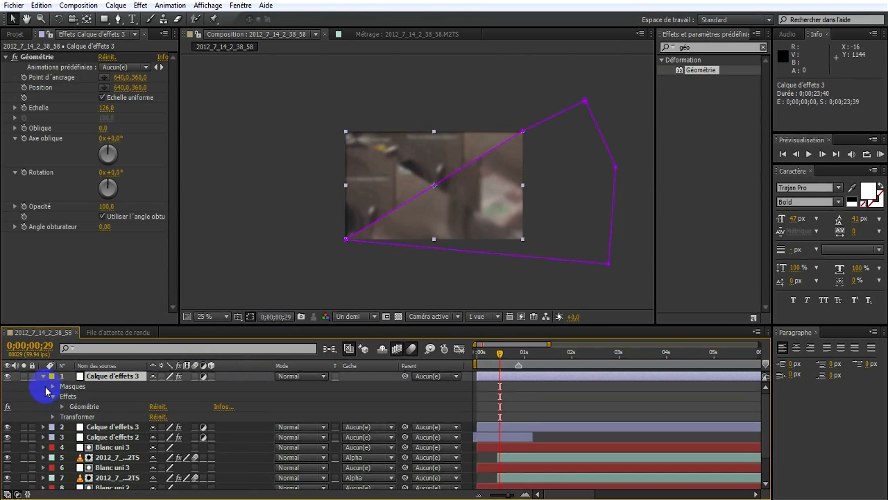
pyautogui.click(52, 386)
pyautogui.click(71, 396)
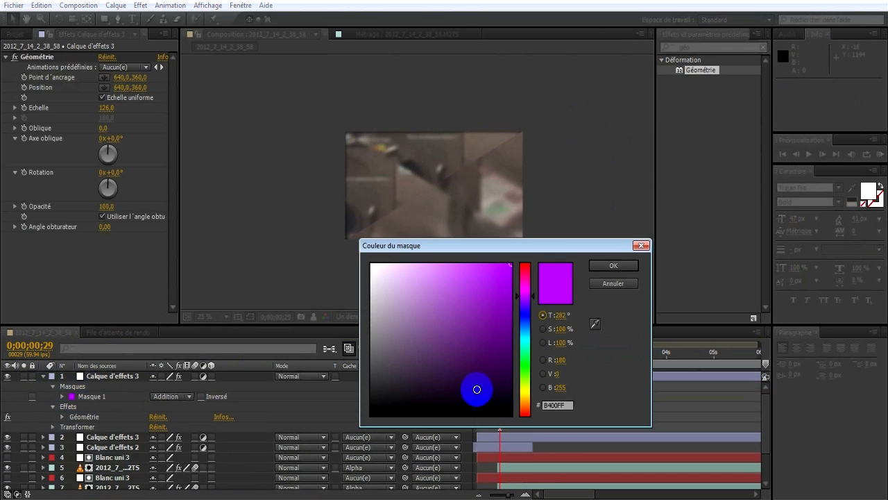
pyautogui.click(614, 265)
pyautogui.click(87, 397)
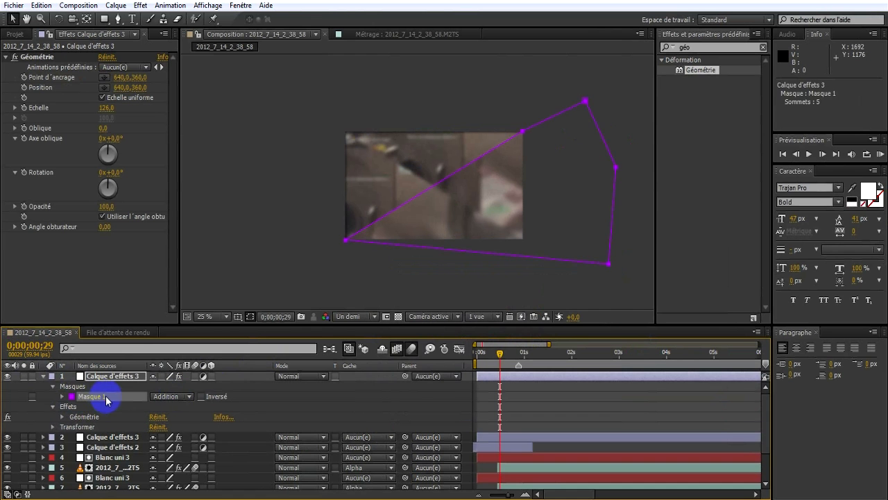
pyautogui.press('Delete')
# Draw a Pen mask on the upper copy enclosing the frame's lower-left half, along the diagonal from upper-left to lower-right corner
pyautogui.click(118, 19)
pyautogui.click(345, 130)
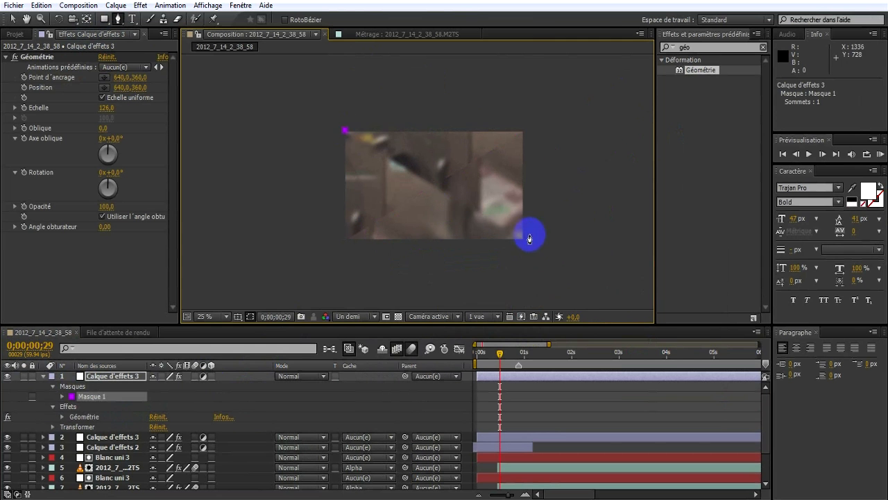
pyautogui.click(323, 260)
pyautogui.click(290, 204)
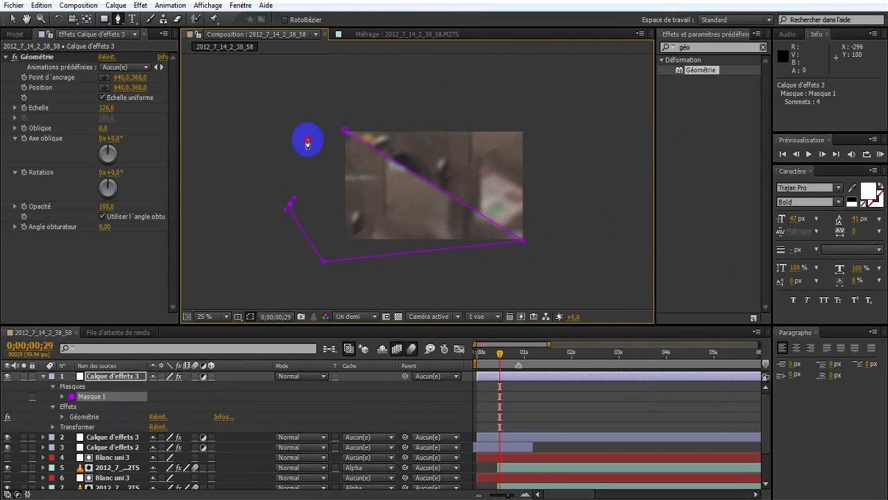
pyautogui.click(307, 140)
pyautogui.click(345, 131)
pyautogui.click(101, 131)
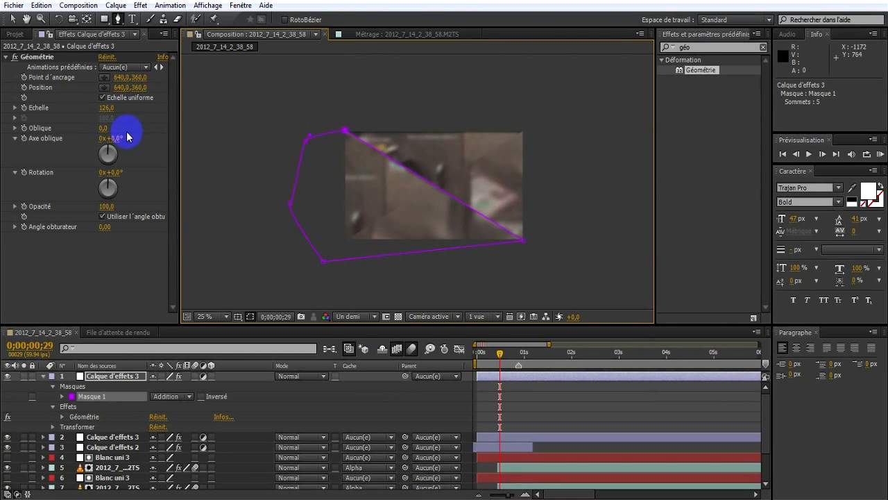
# Collapse the layer's properties, preview the transition from 0;00;00;00 and scrub to 0;00;00;51 to inspect the masked scaling
pyautogui.click(505, 380)
pyautogui.moveTo(500, 363); pyautogui.dragTo(436, 372)
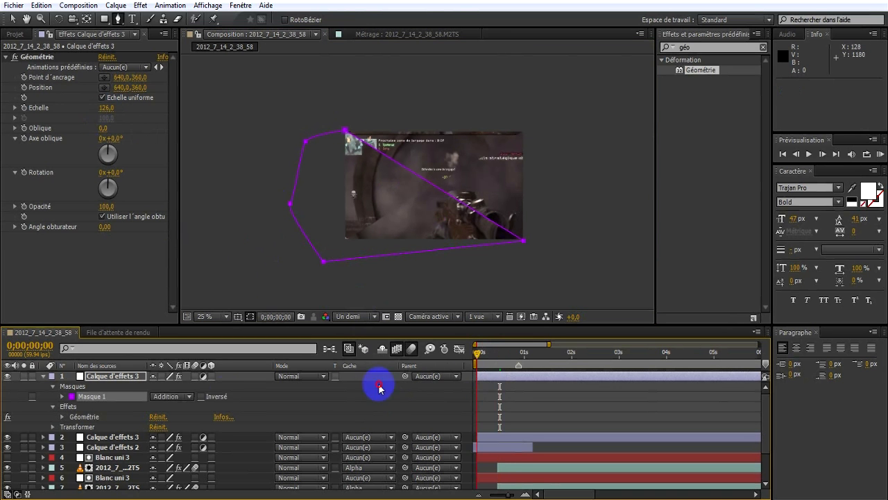
pyautogui.click(44, 377)
pyautogui.click(252, 451)
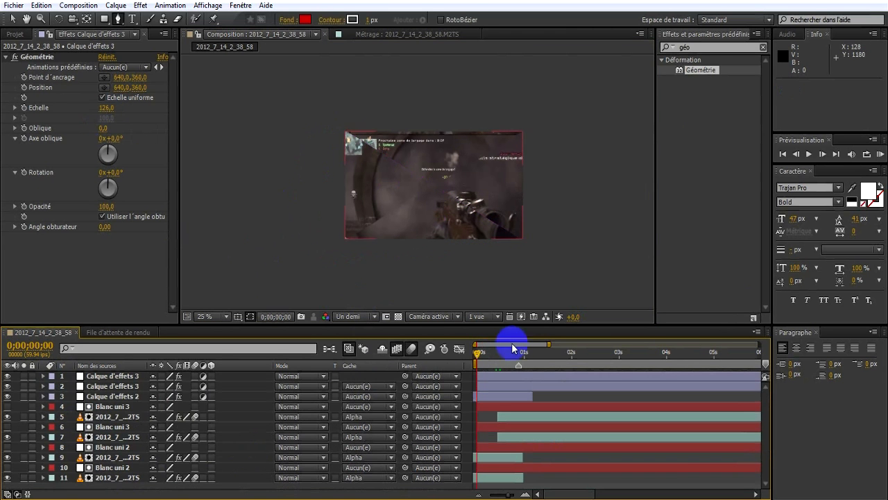
pyautogui.click(879, 154)
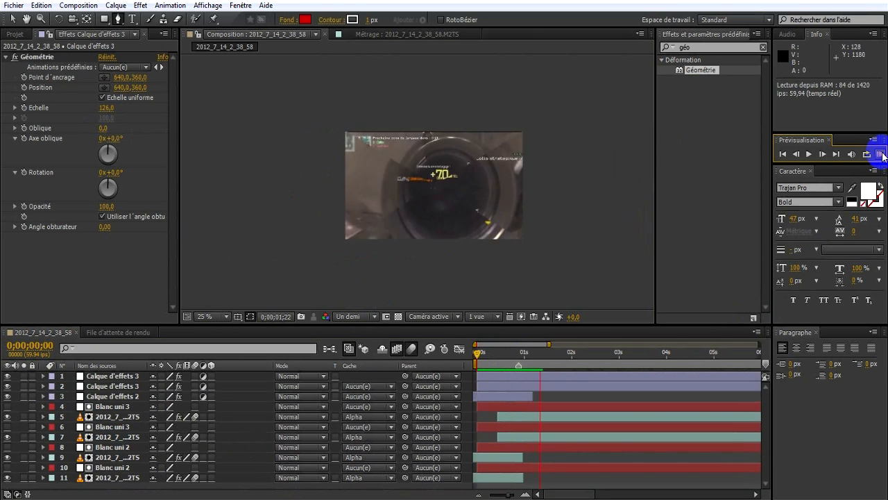
pyautogui.moveTo(505, 353); pyautogui.dragTo(517, 361)
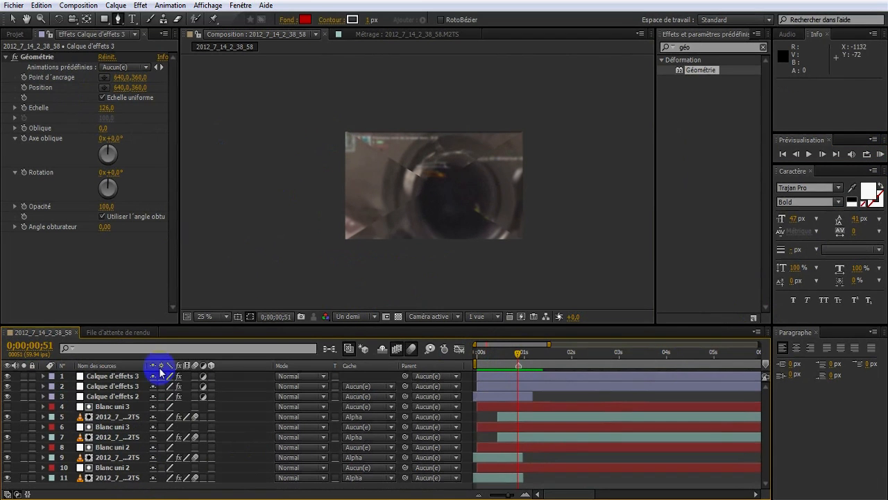
pyautogui.scroll(-6, 453, 180)
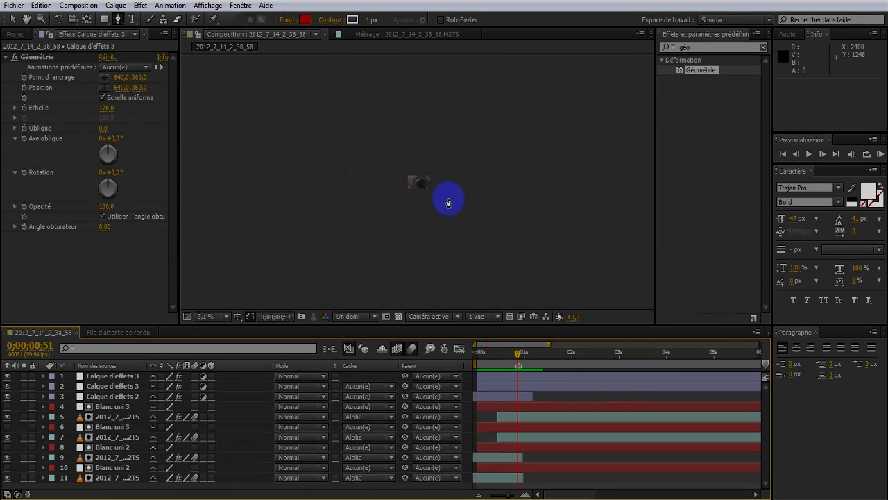
pyautogui.scroll(7, 383, 236)
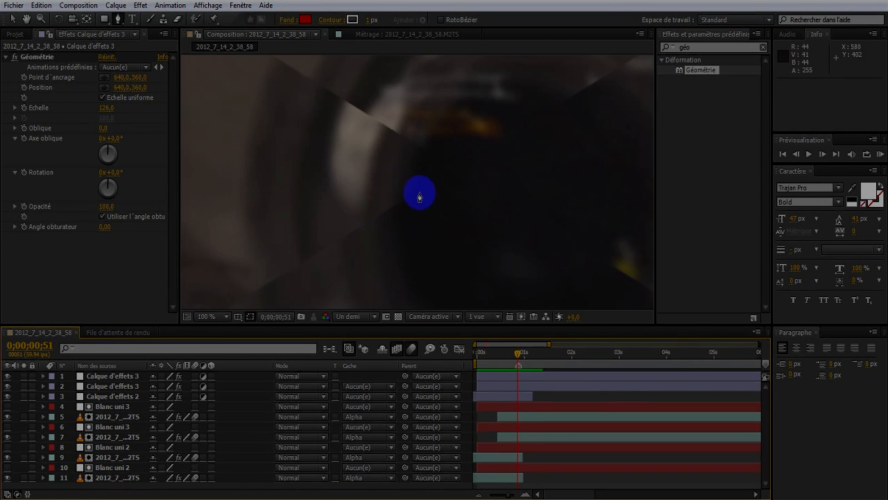
pyautogui.scroll(-3, 415, 194)
pyautogui.scroll(2, 403, 183)
pyautogui.click(14, 19)
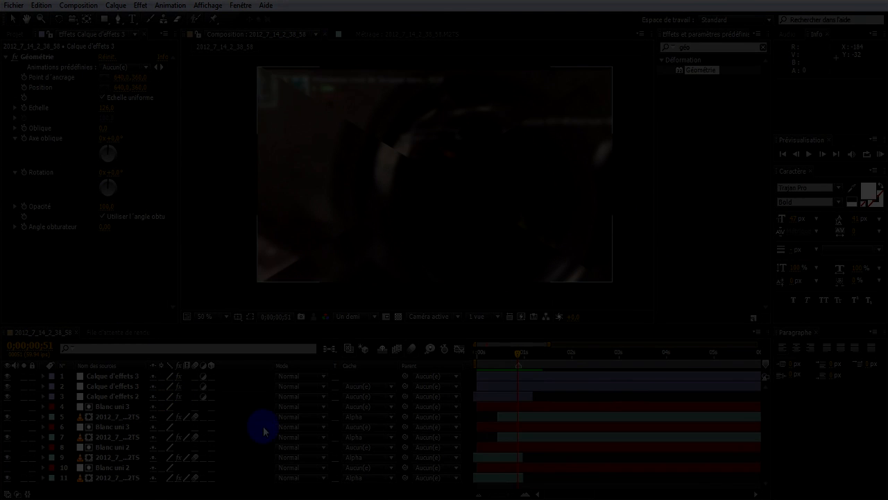